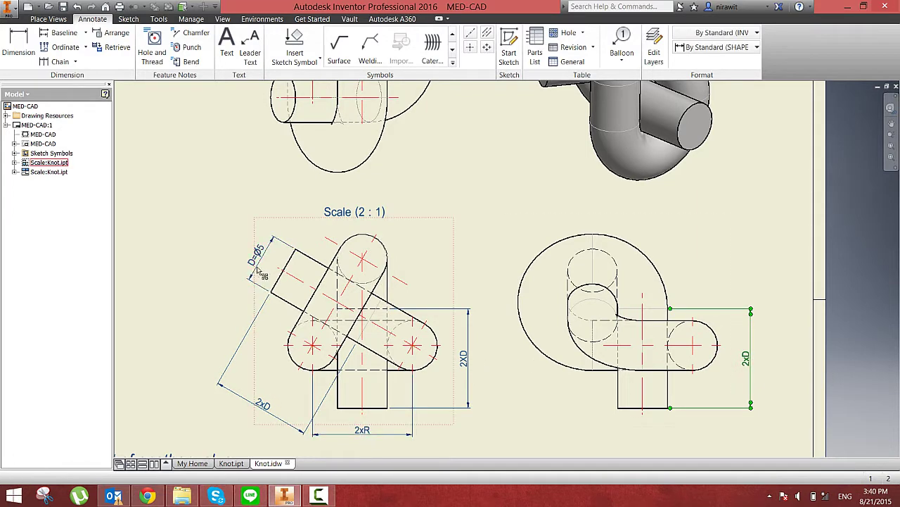
Examine the dimensioned views of the knot drawing and the layout of the whole sheet
scroll(377, 323, down, 2)
middle_drag(462, 329, 464, 332)
scroll(485, 224, up, 3)
scroll(598, 253, down, 2)
scroll(509, 287, down, 3)
middle_drag(510, 286, 589, 155)
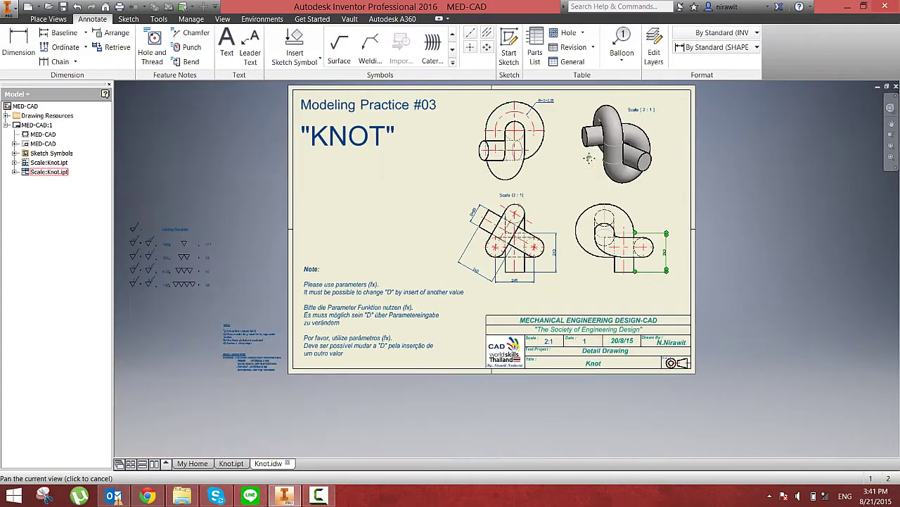
Read the drawing note about using parameters and compare it with the dimensions on the neighbouring view
scroll(599, 144, up, 3)
scroll(358, 235, up, 3)
mouse_move(358, 235)
middle_down()
mouse_move(752, 181)
mouse_move(648, 167)
mouse_move(639, 176)
middle_up()
scroll(752, 180, down, 2)
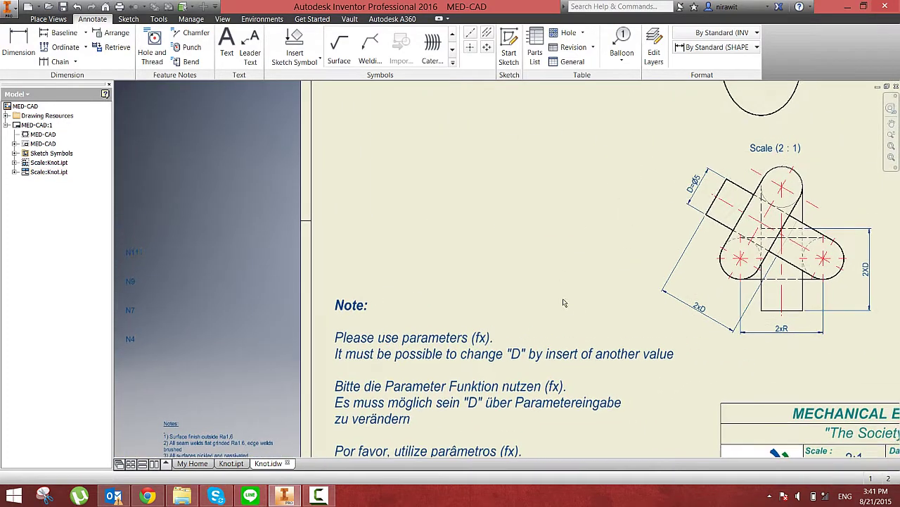
scroll(563, 300, up, 3)
mouse_move(563, 300)
middle_down()
mouse_move(631, 194)
mouse_move(607, 311)
middle_up()
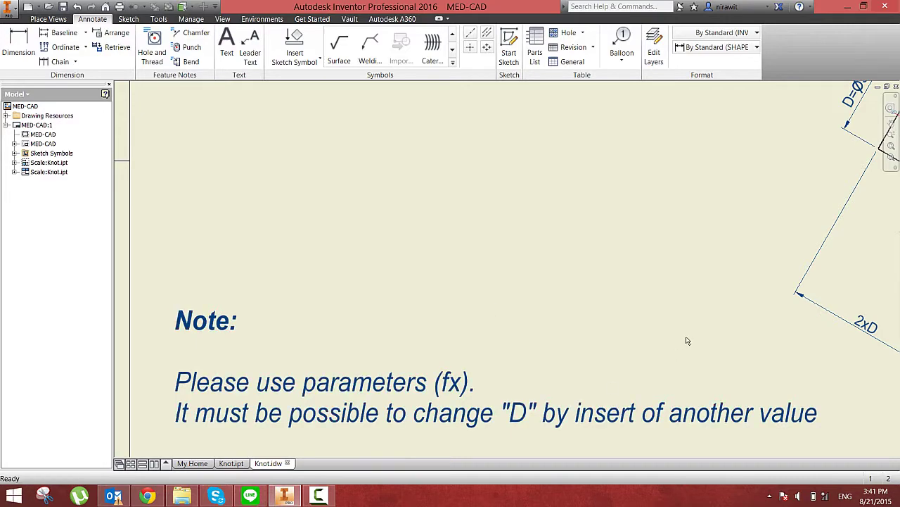
mouse_move(842, 164)
middle_down()
mouse_move(691, 301)
mouse_move(708, 98)
middle_up()
scroll(708, 99, up, 1)
middle_drag(633, 364, 535, 358)
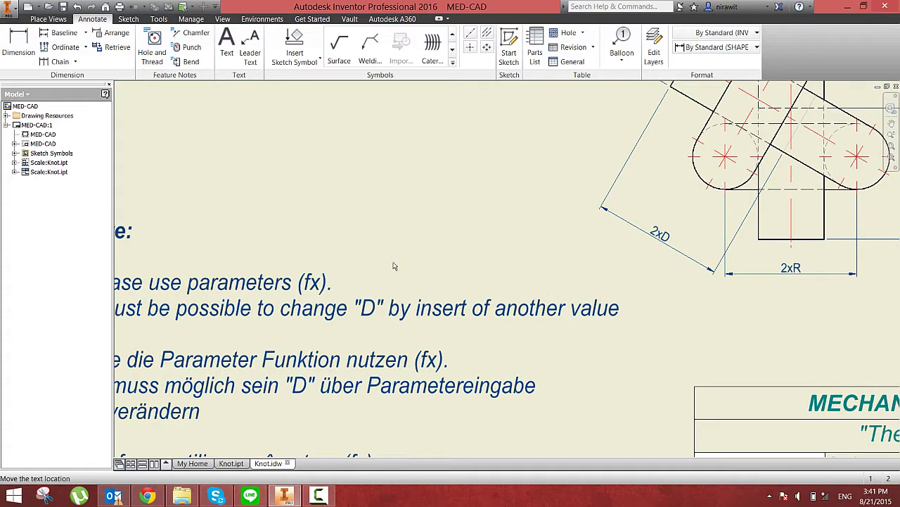
scroll(648, 201, down, 5)
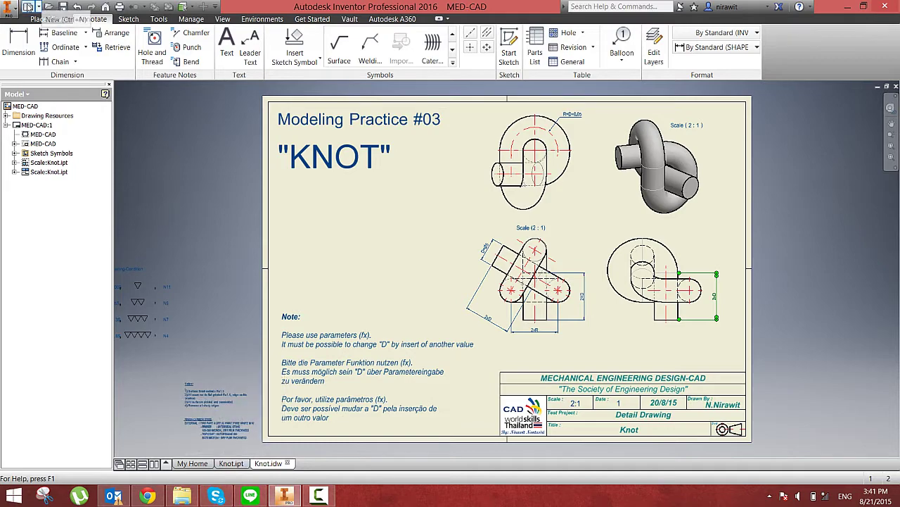
Create a new part file from the metric Standard (mm).ipt template
click(27, 6)
drag(158, 50, 270, 76)
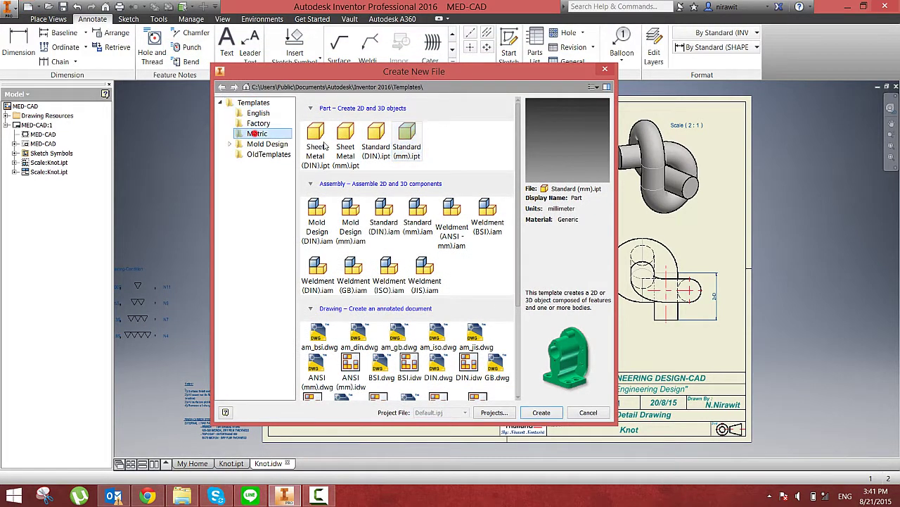
click(408, 150)
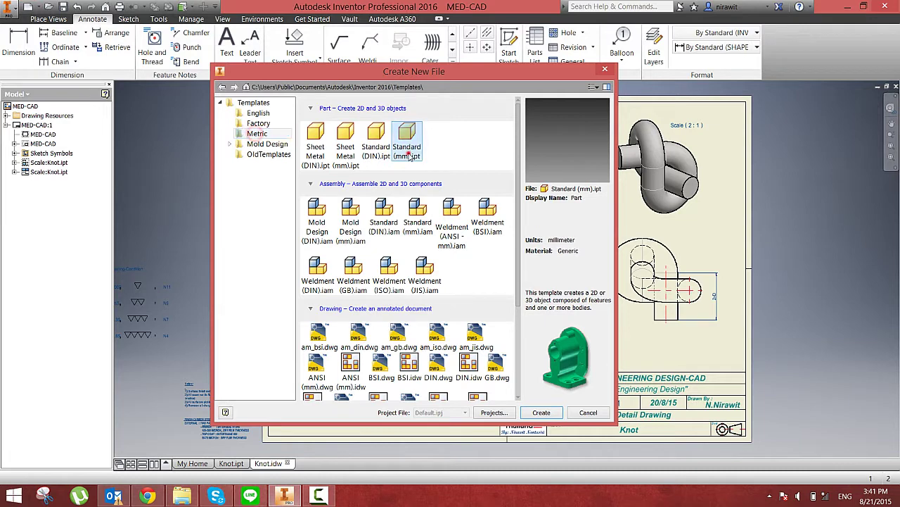
click(541, 412)
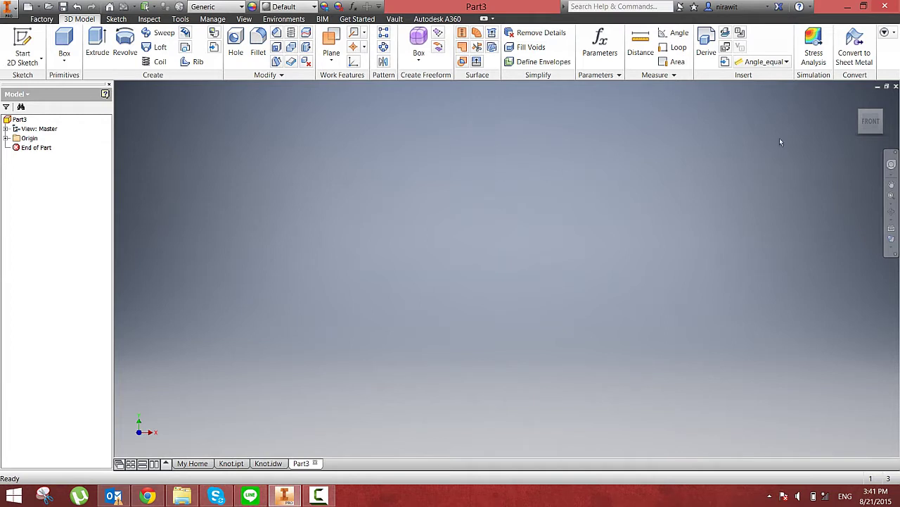
Start a new 2D sketch on the XY Plane from the part's origin planes
click(857, 100)
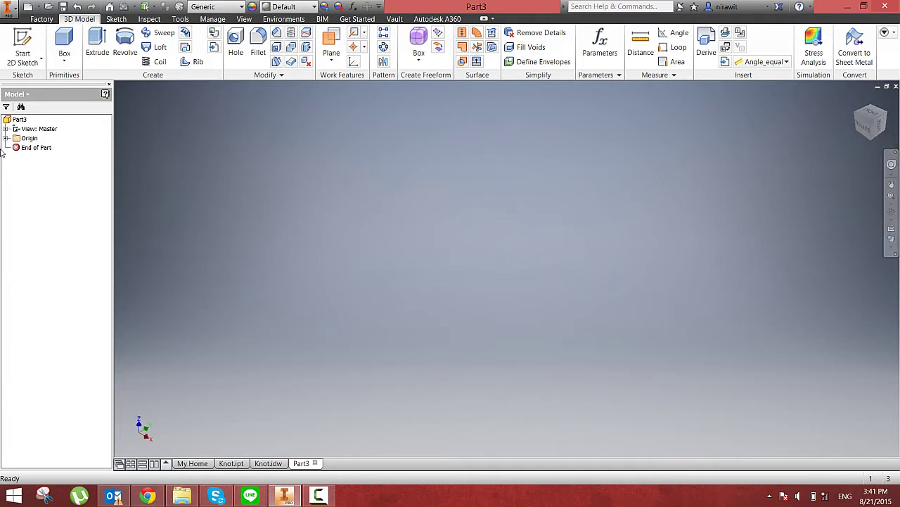
click(6, 138)
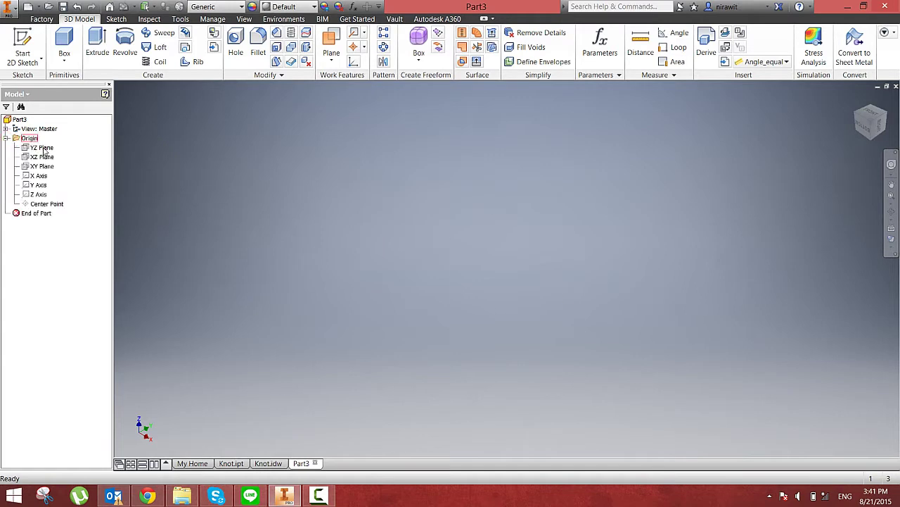
click(49, 169)
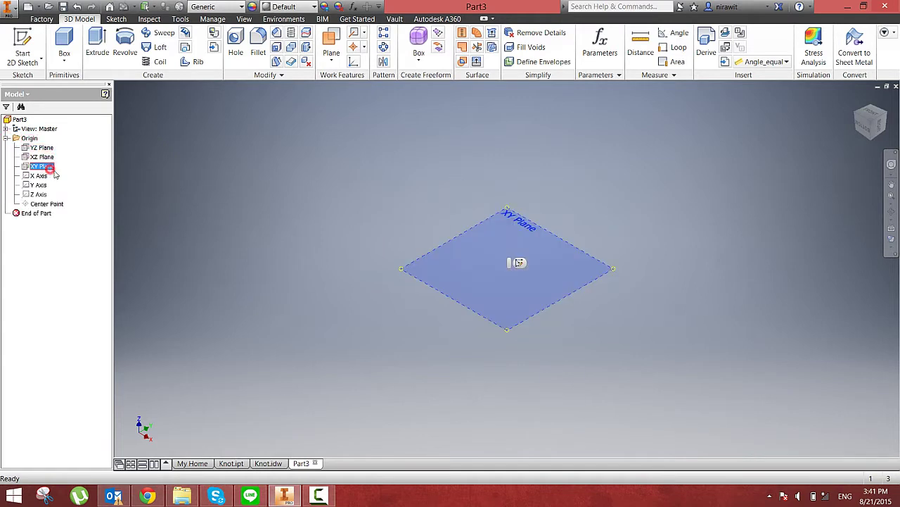
click(523, 263)
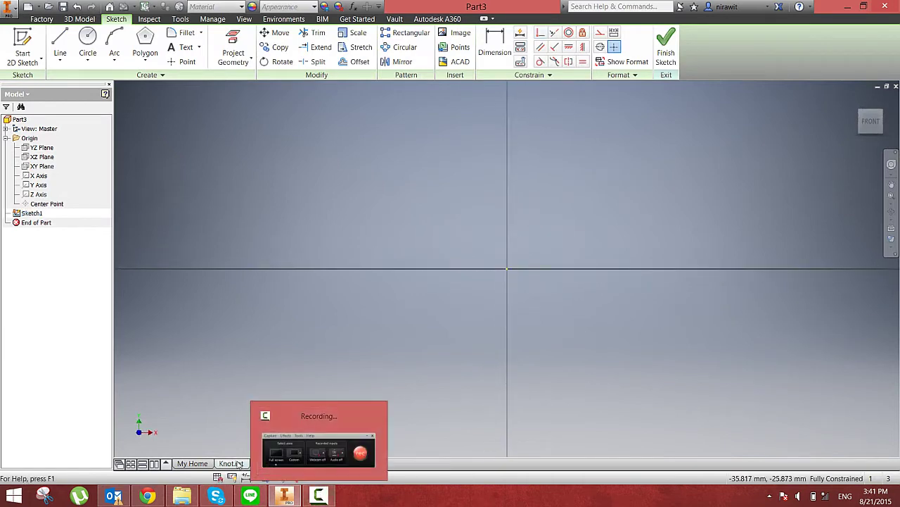
Check the dimensions of the front view in Knot.idw and return to the new part's sketch
click(268, 463)
scroll(563, 274, up, 5)
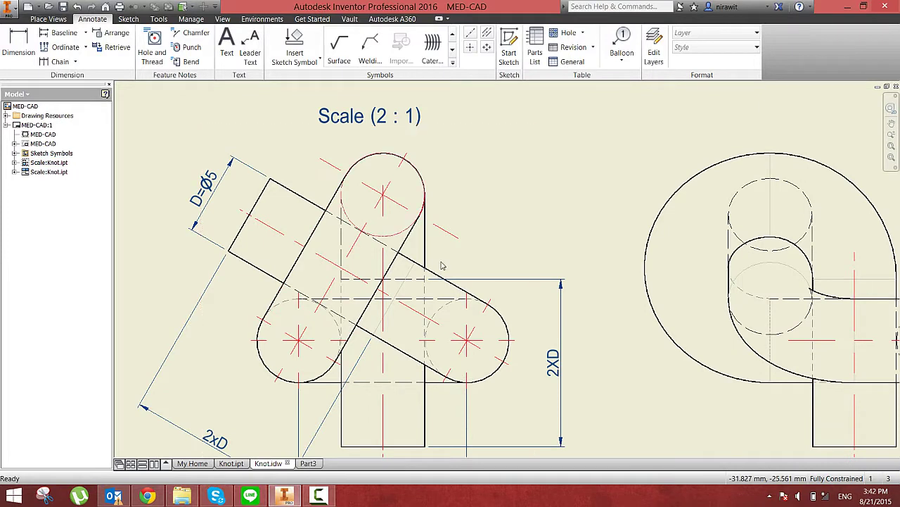
scroll(423, 239, down, 3)
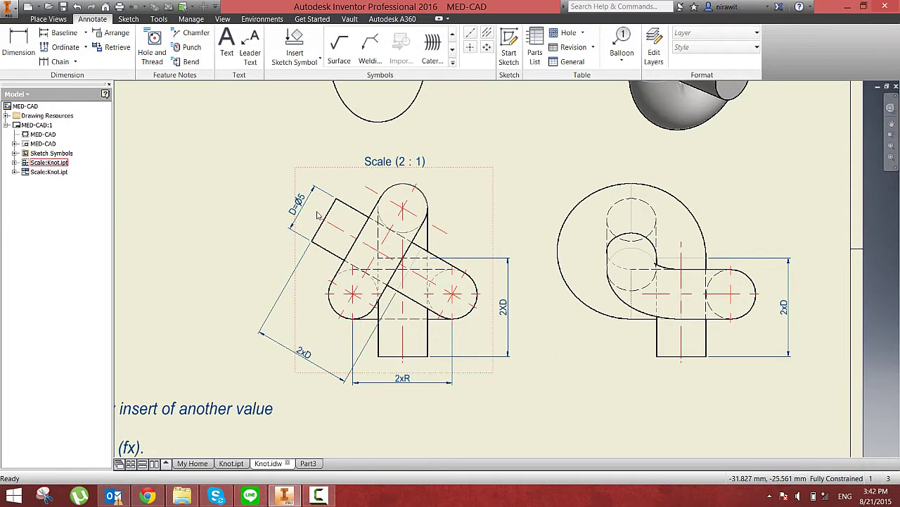
click(308, 463)
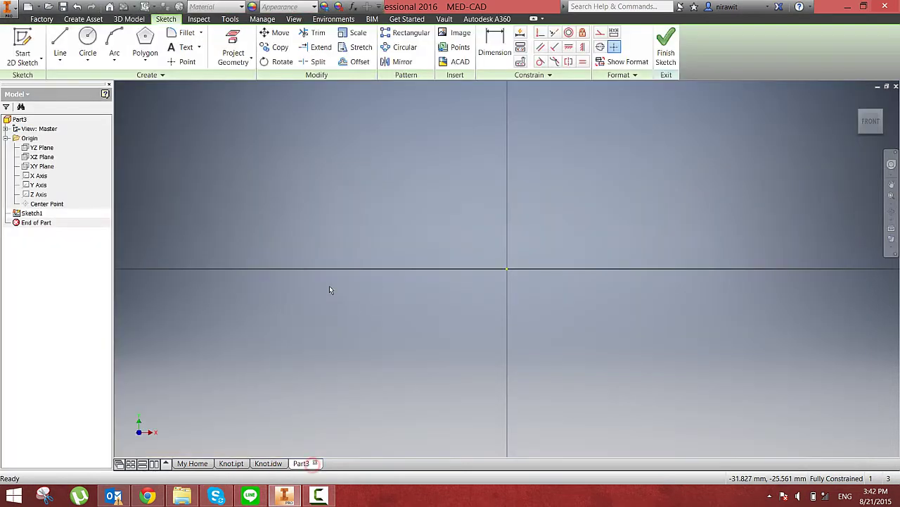
middle_drag(478, 223, 440, 232)
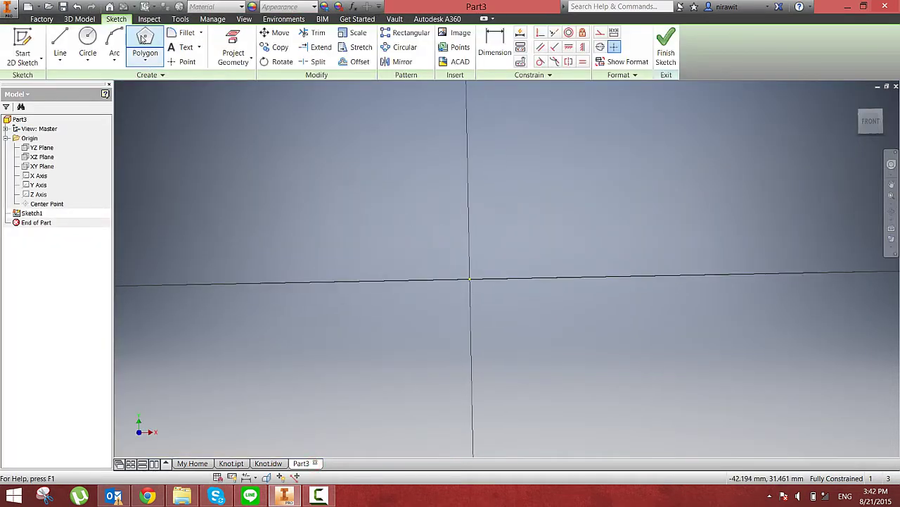
click(145, 55)
click(147, 56)
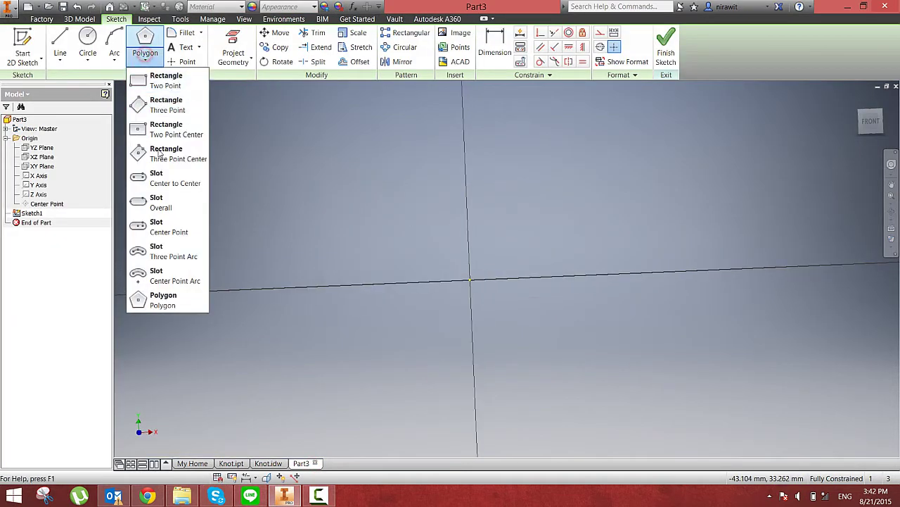
click(172, 301)
click(891, 211)
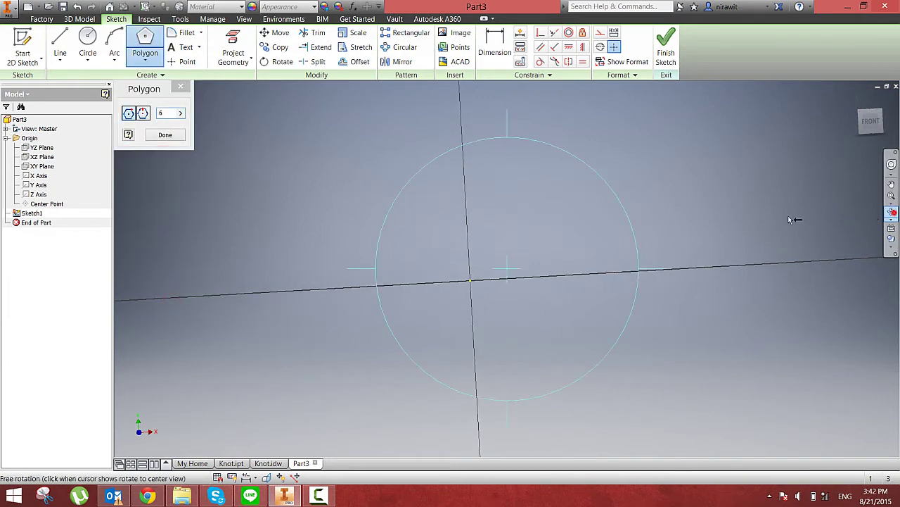
key(F2)
click(161, 135)
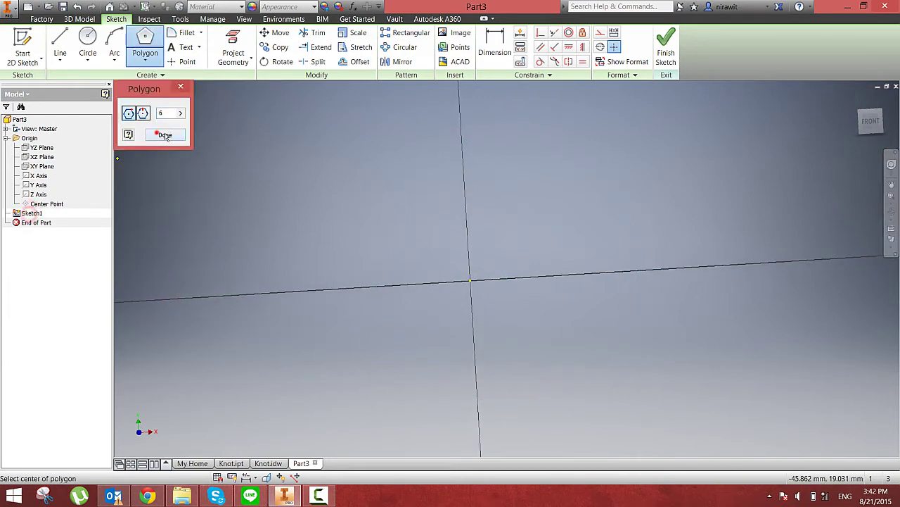
click(892, 228)
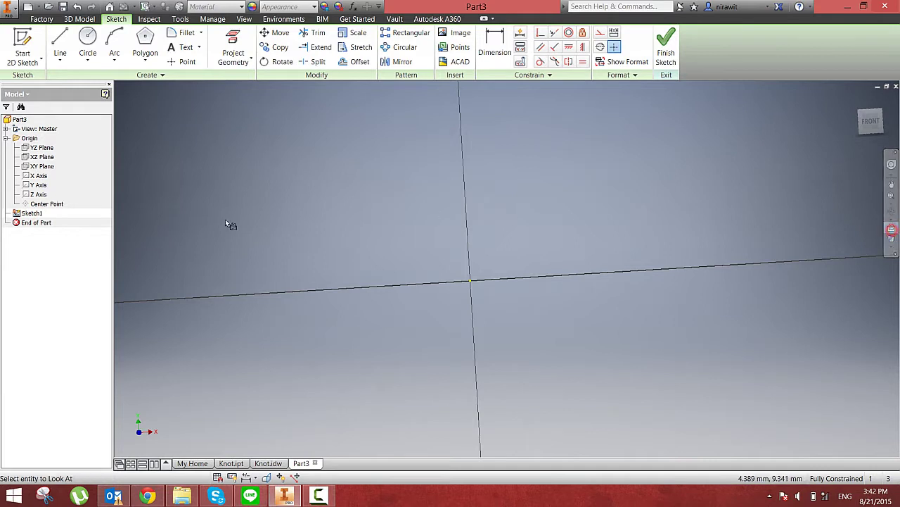
click(32, 213)
Draw a 3-sided polygon beside the origin with its apex pointing up at about X 12 mm, Y 19 mm
click(148, 42)
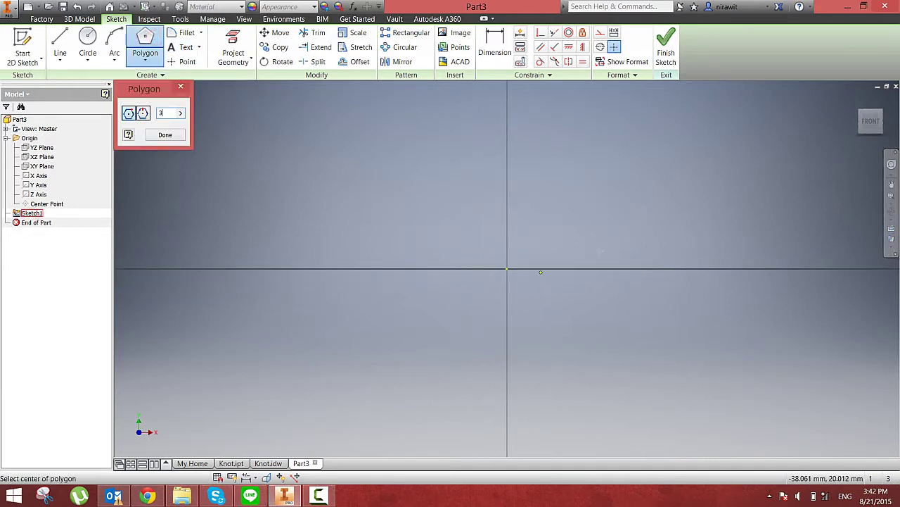
click(597, 232)
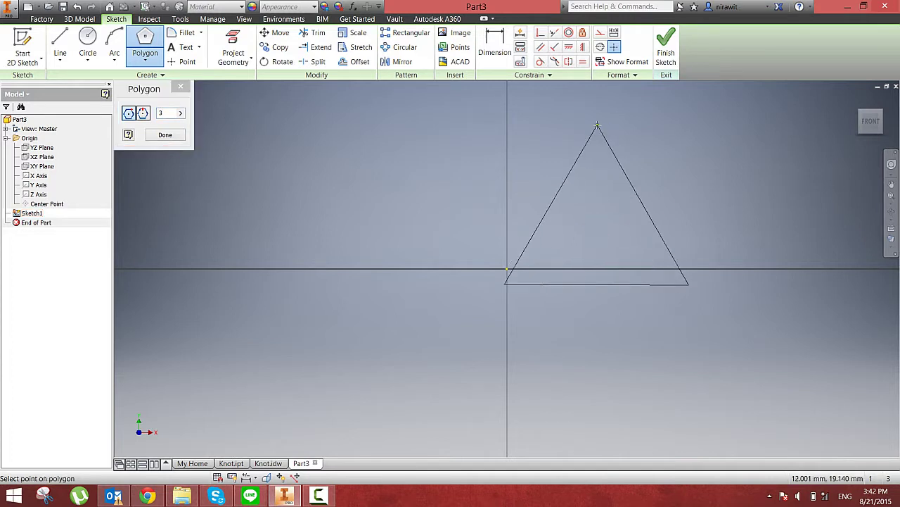
click(597, 125)
right_click(455, 117)
click(489, 116)
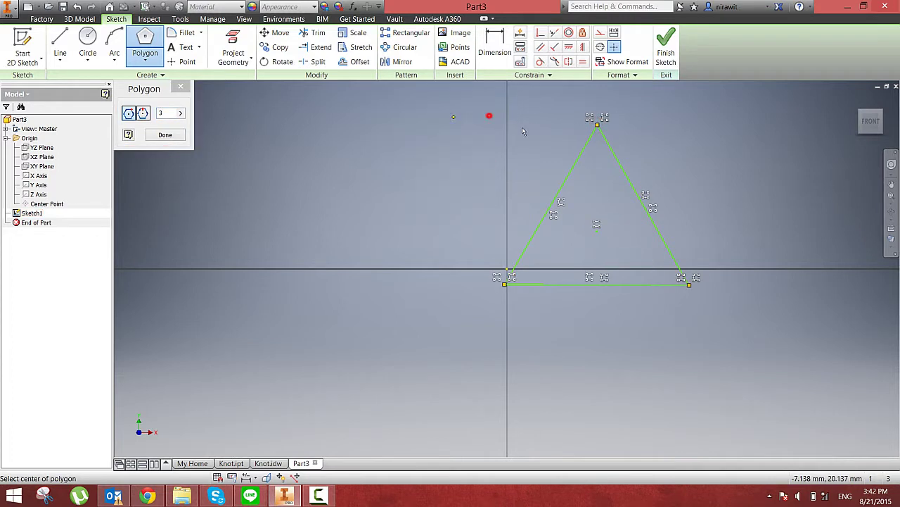
Constrain the triangle's apex vertically to its base midpoint and move the triangle up and right, just above the horizontal axis
middle_drag(647, 168, 549, 197)
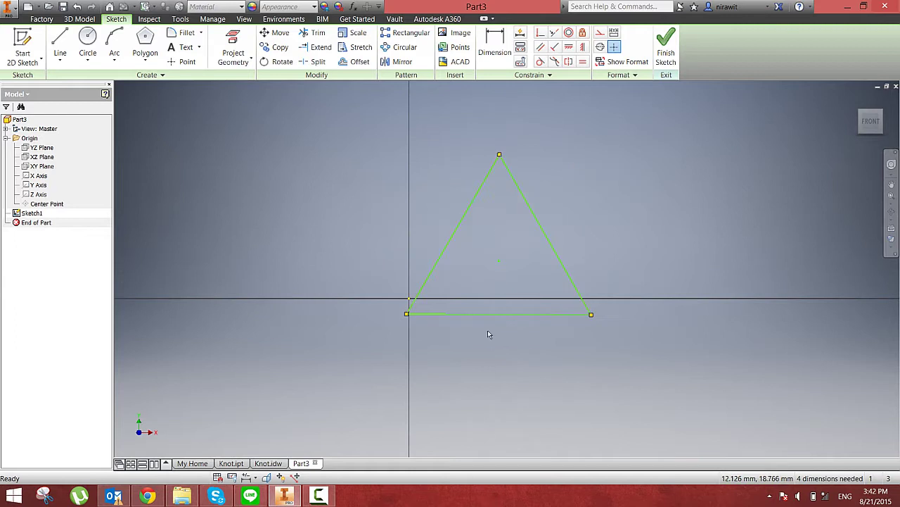
click(584, 47)
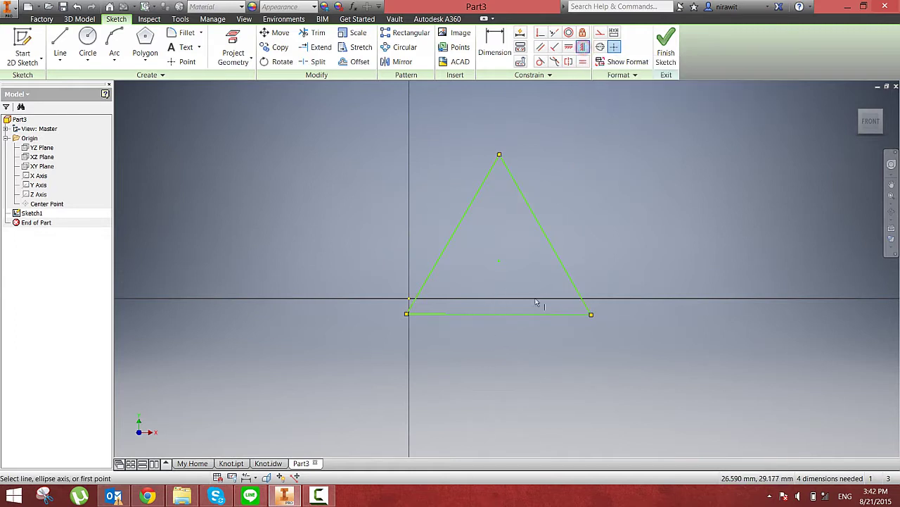
click(499, 316)
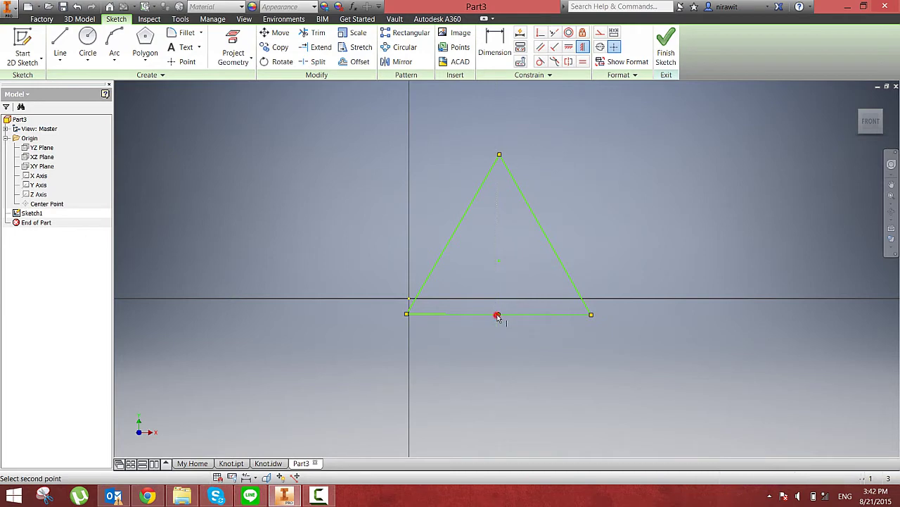
click(498, 154)
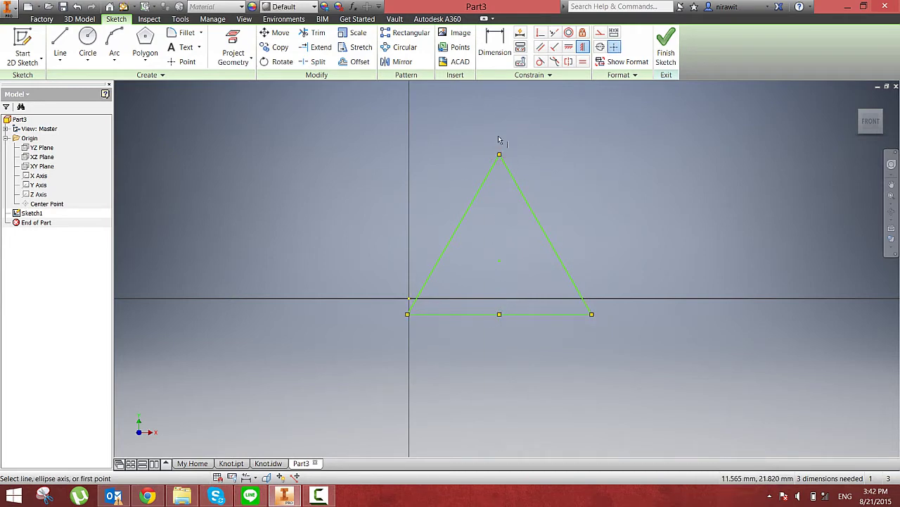
right_click(524, 137)
click(532, 135)
drag(502, 158, 546, 121)
click(434, 145)
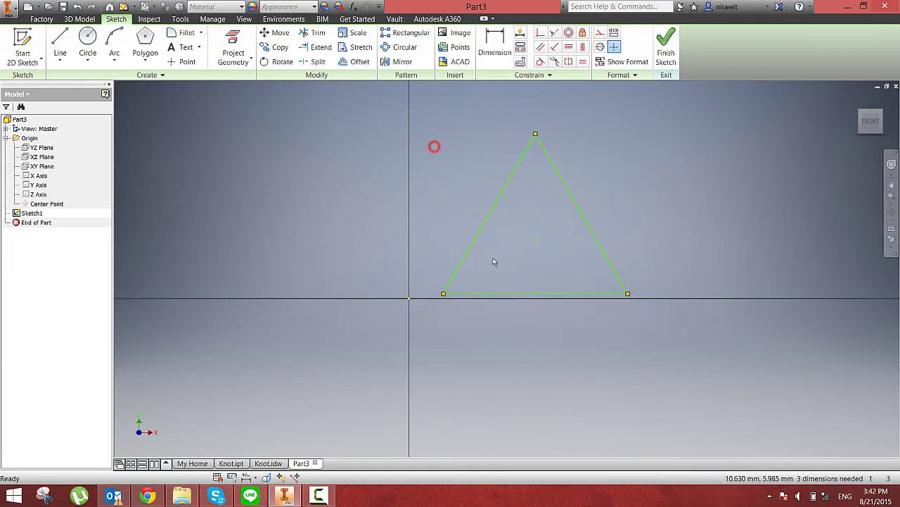
Apply a horizontal constraint between the triangle's lower-left vertex and the sketch origin
click(510, 294)
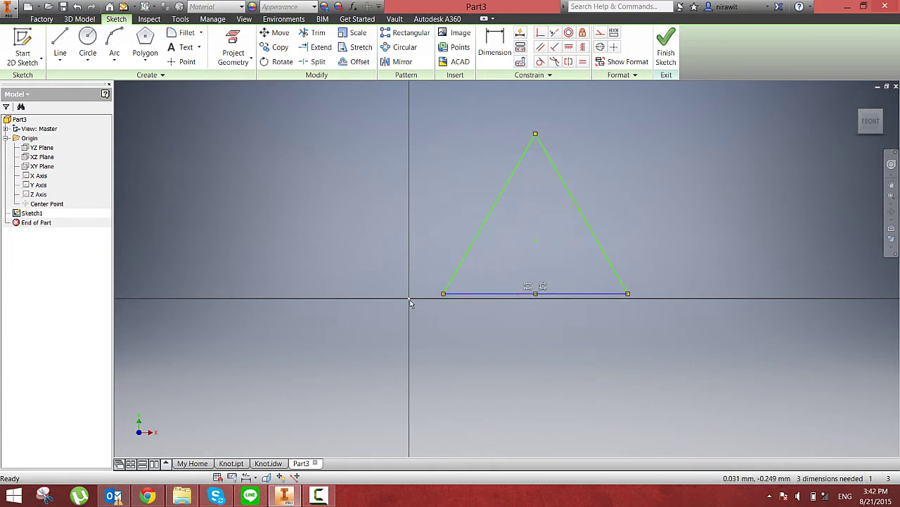
click(409, 300)
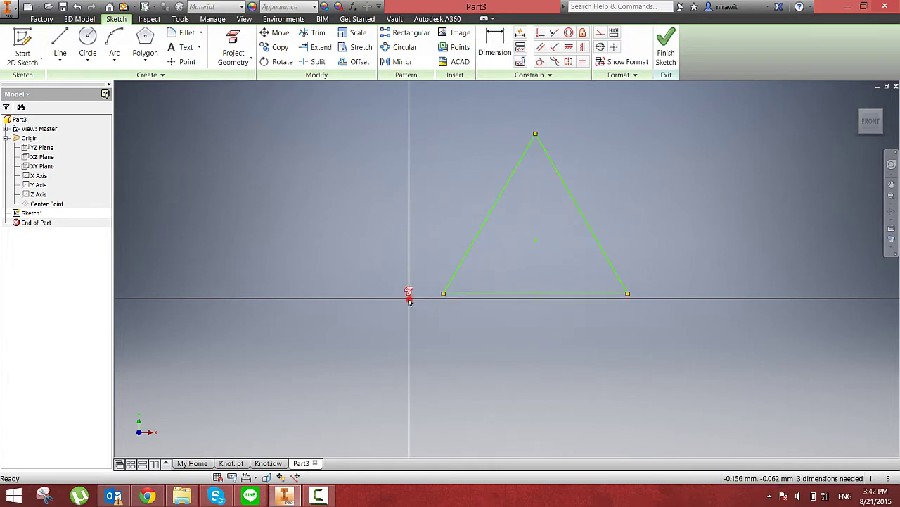
click(569, 47)
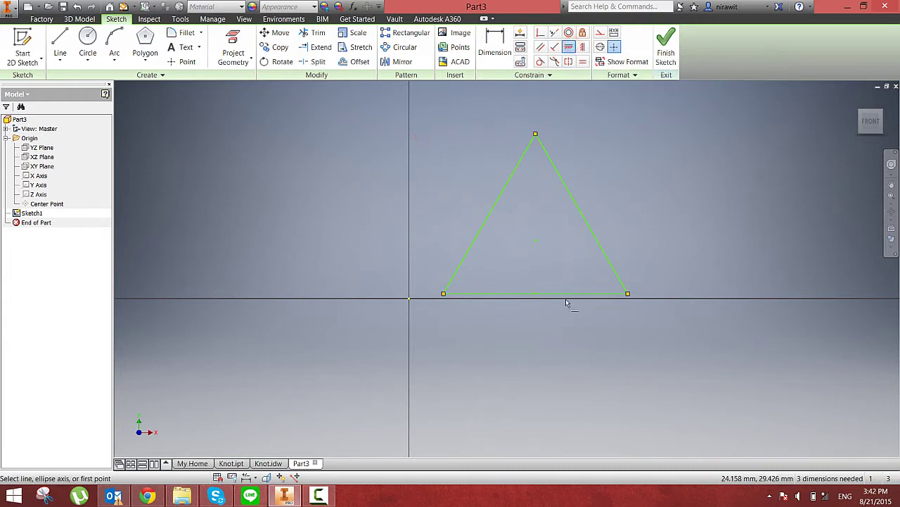
click(444, 294)
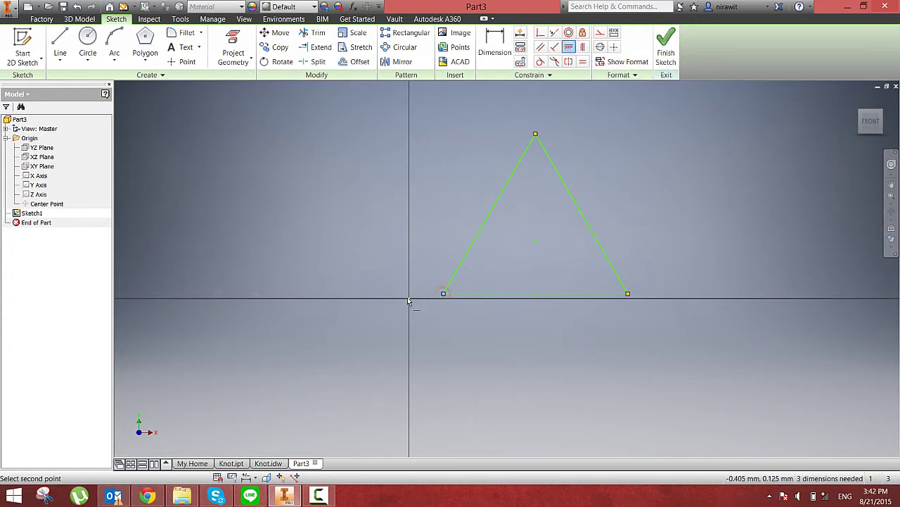
click(408, 298)
right_click(359, 237)
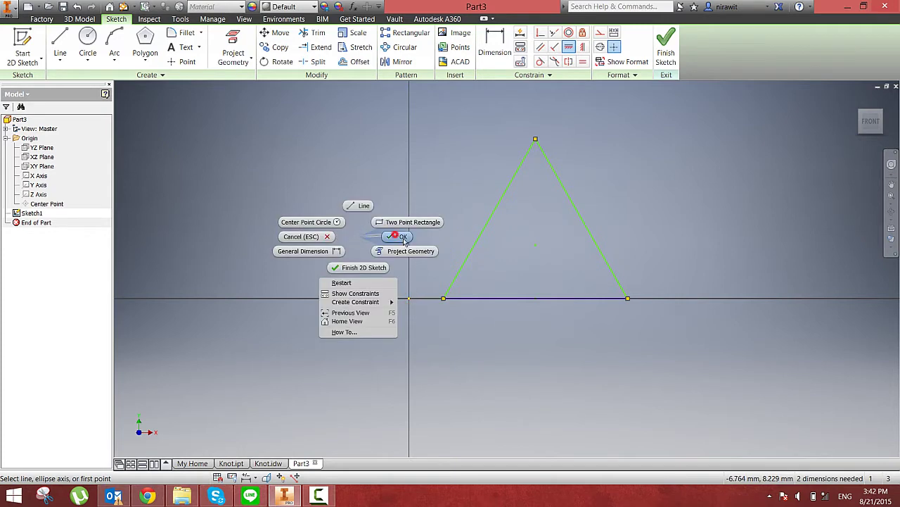
click(403, 238)
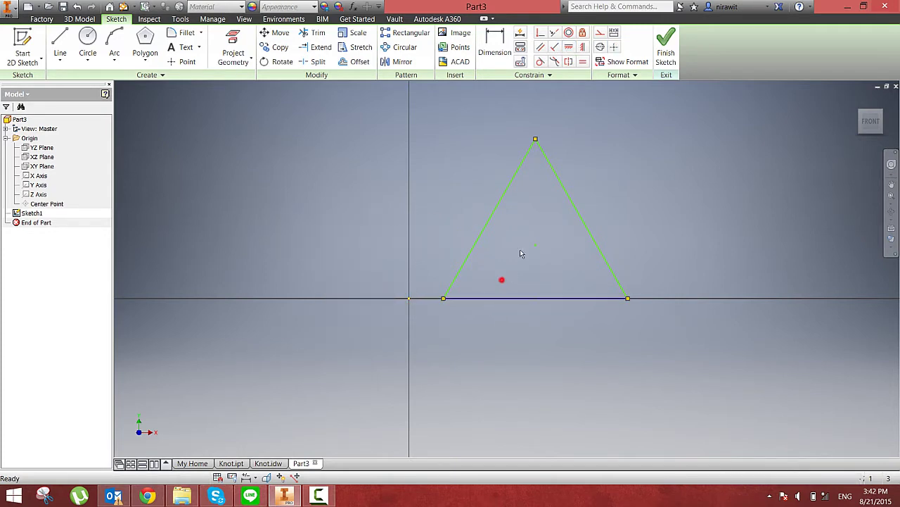
click(422, 117)
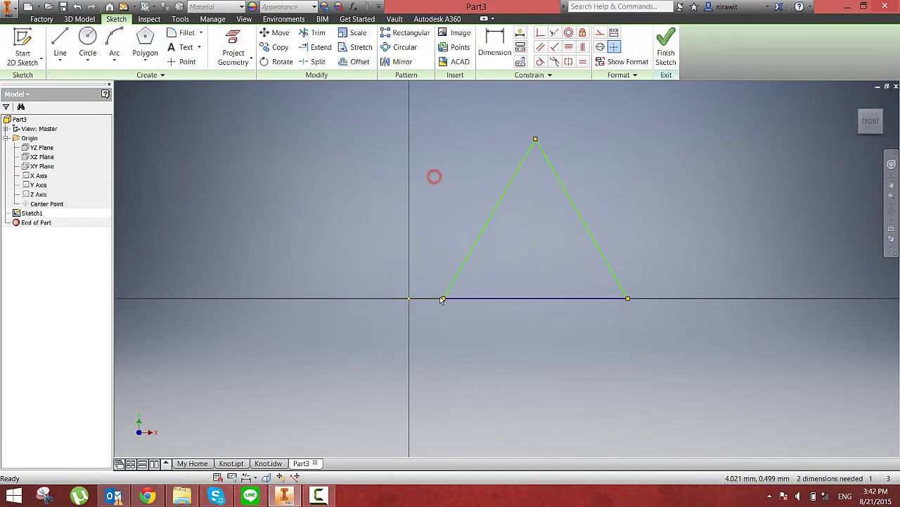
Apply a coincident constraint between the triangle's lower-left vertex and the sketch origin
click(541, 33)
click(541, 33)
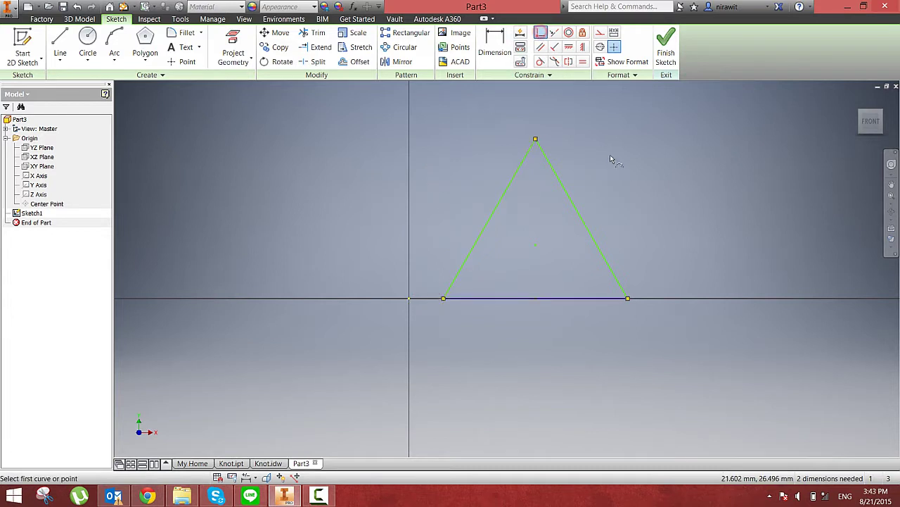
click(443, 299)
click(410, 299)
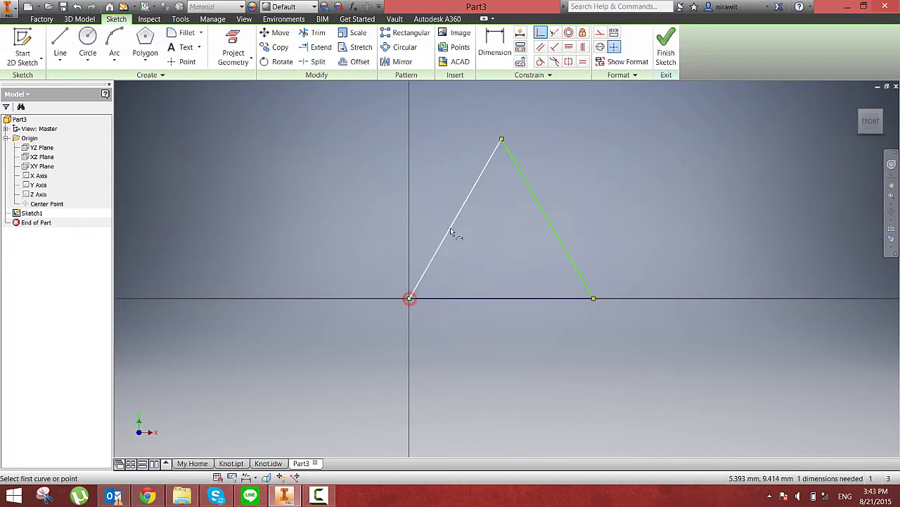
right_click(369, 167)
click(403, 165)
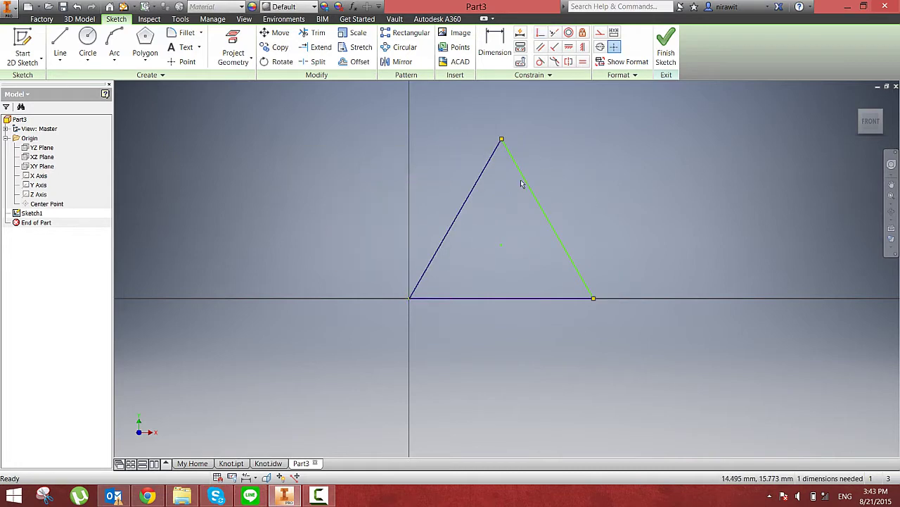
Test the triangle's remaining freedom of movement by pulling its right side and its apex
mouse_move(523, 178)
mouse_down()
mouse_move(610, 146)
mouse_move(537, 188)
mouse_move(530, 183)
mouse_up()
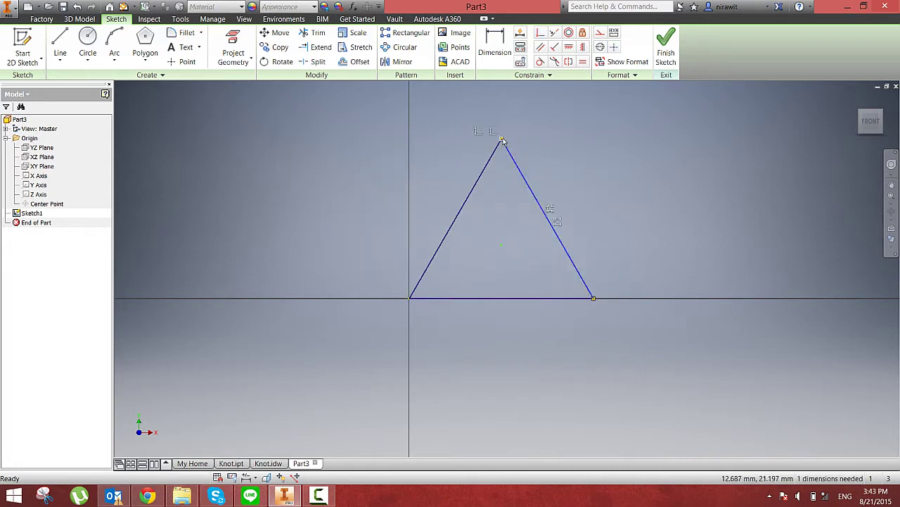
drag(502, 138, 417, 129)
click(418, 129)
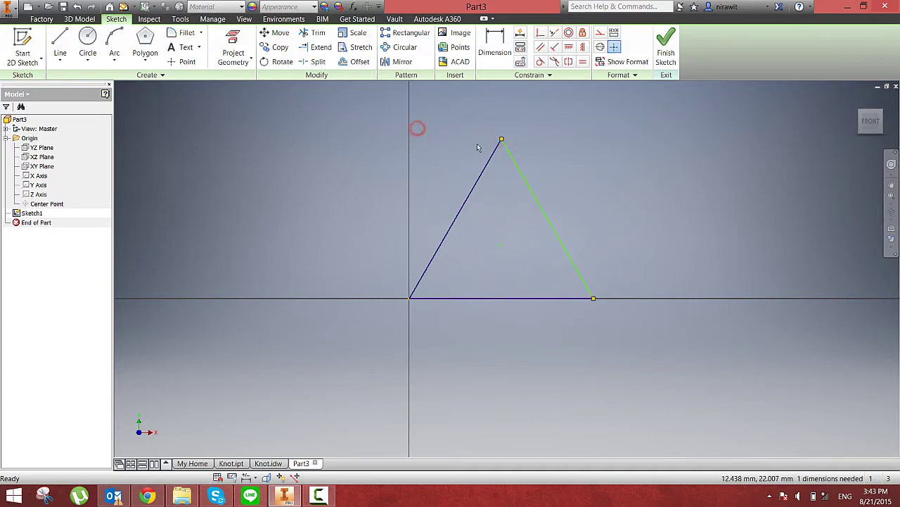
middle_drag(475, 144, 419, 162)
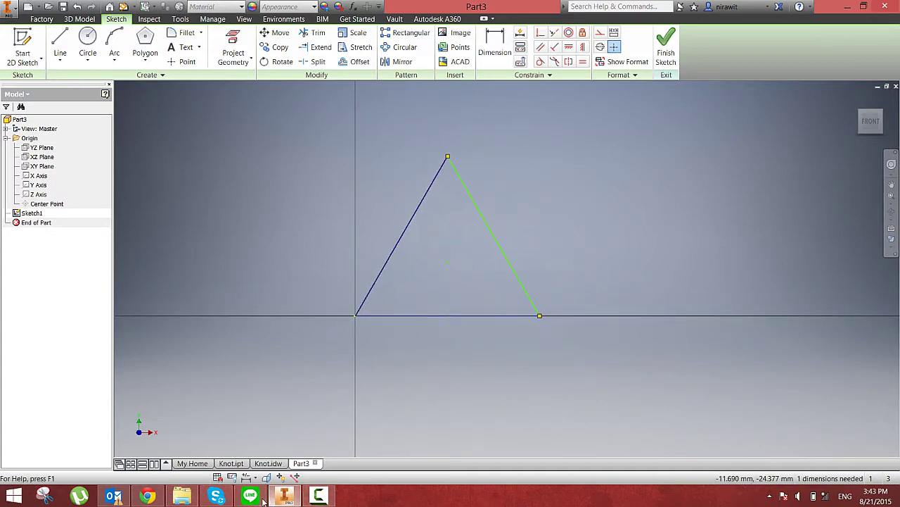
Check the horizontal centre-distance dimension of the front view in Knot.idw and return to the new part
click(268, 463)
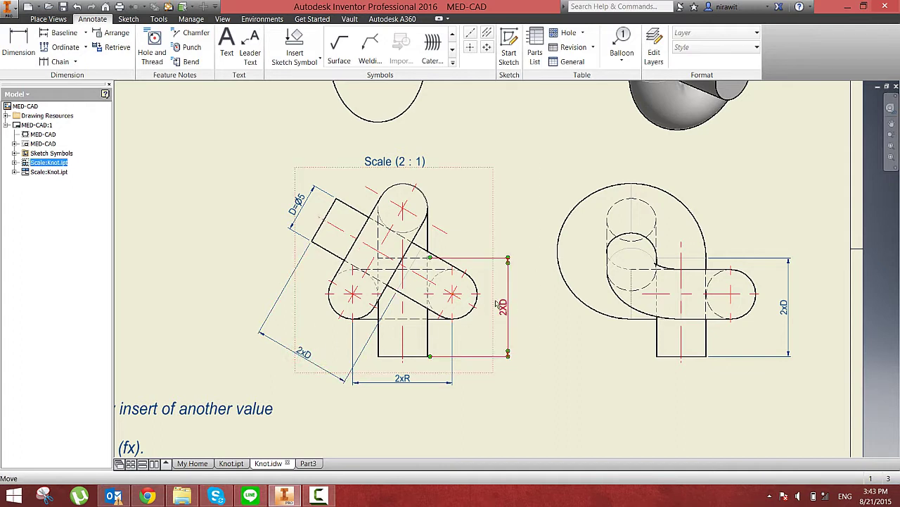
click(401, 381)
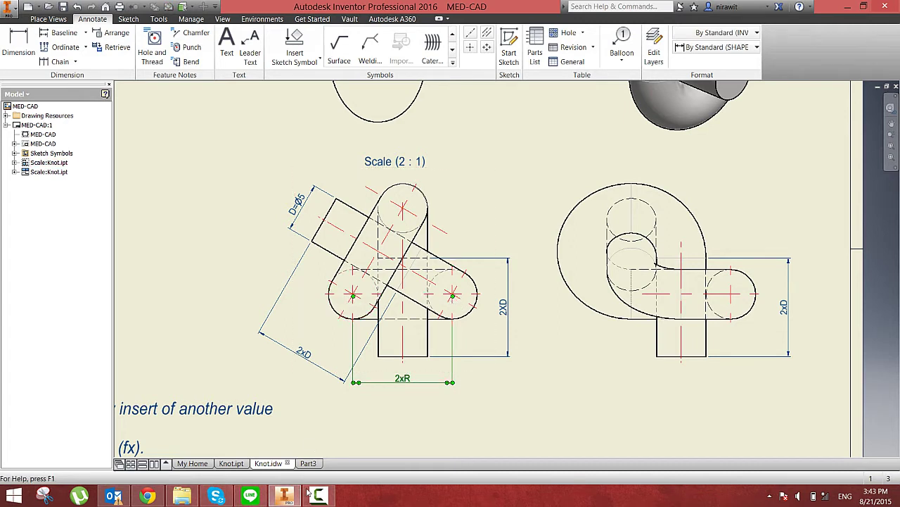
click(407, 378)
click(315, 358)
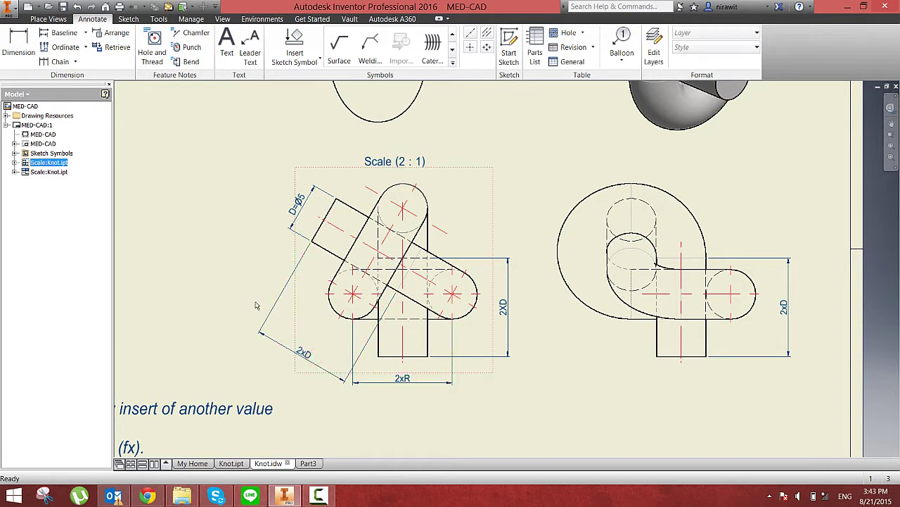
click(310, 464)
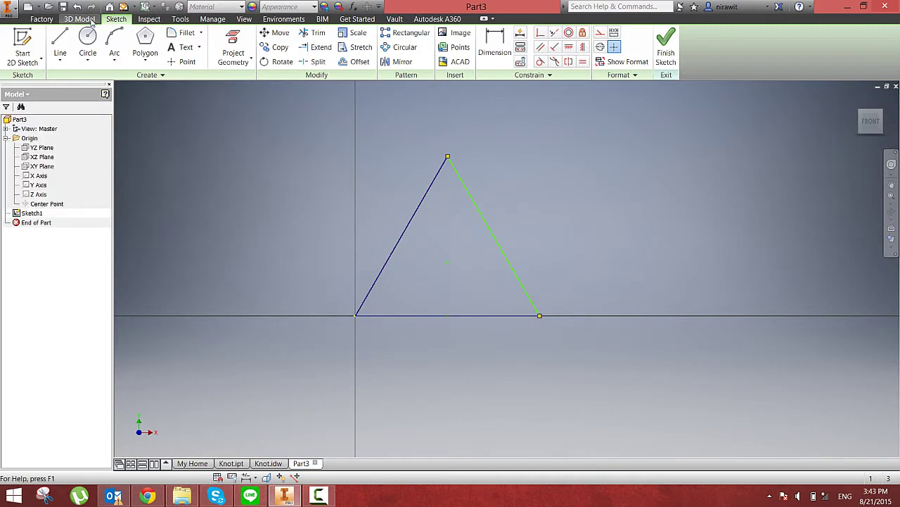
Open the part's parameters table and add a numeric user parameter named D in mm
click(212, 19)
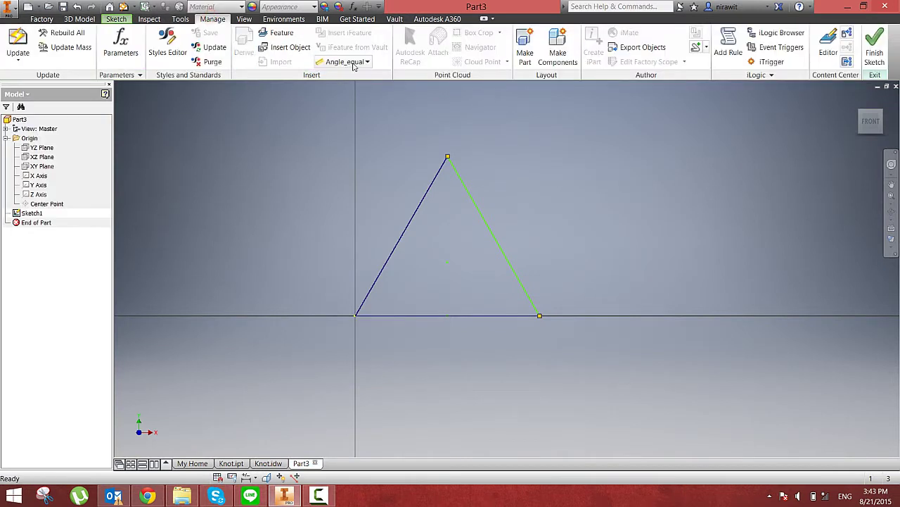
click(121, 42)
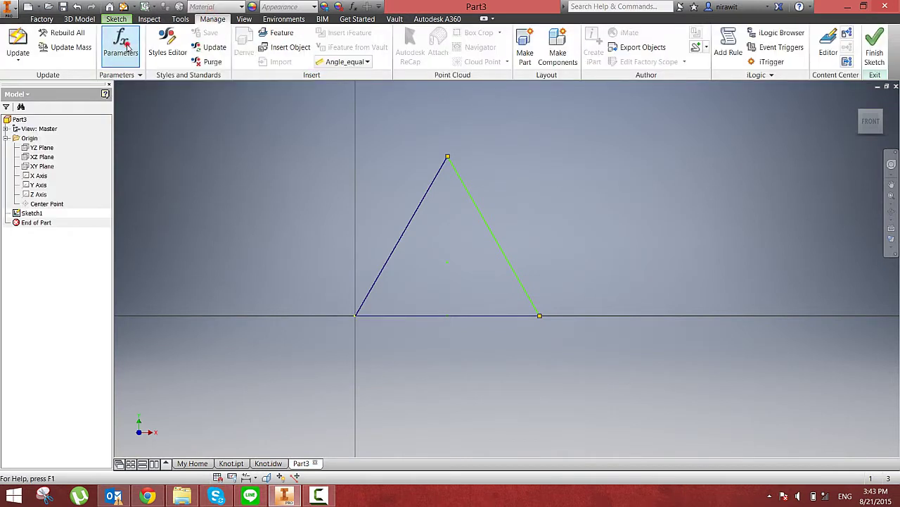
drag(395, 71, 287, 100)
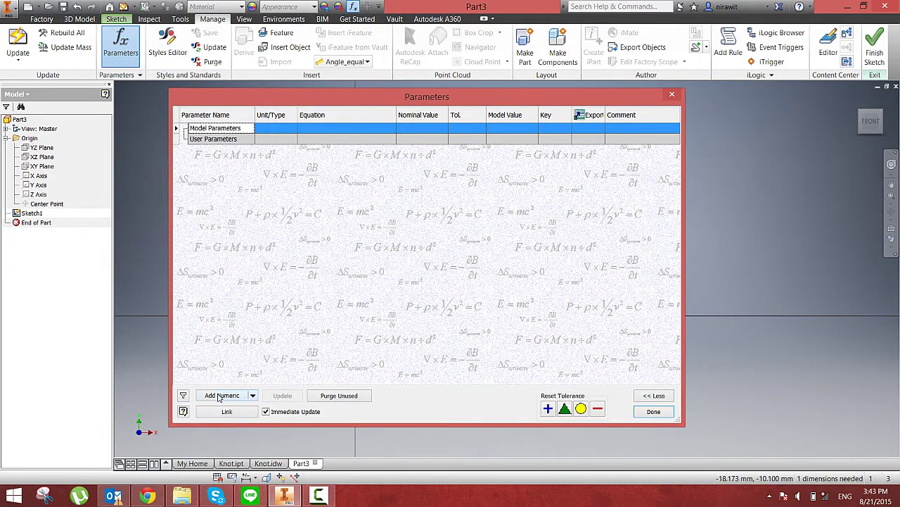
click(211, 139)
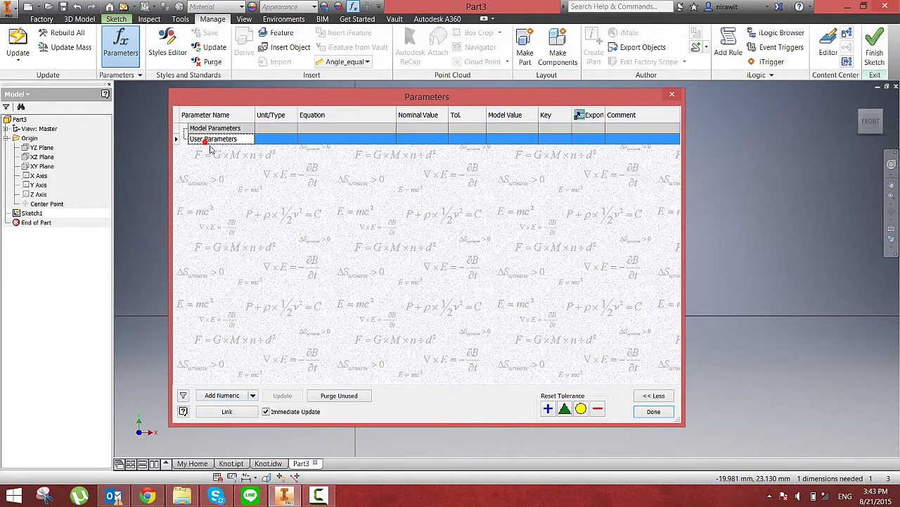
click(224, 396)
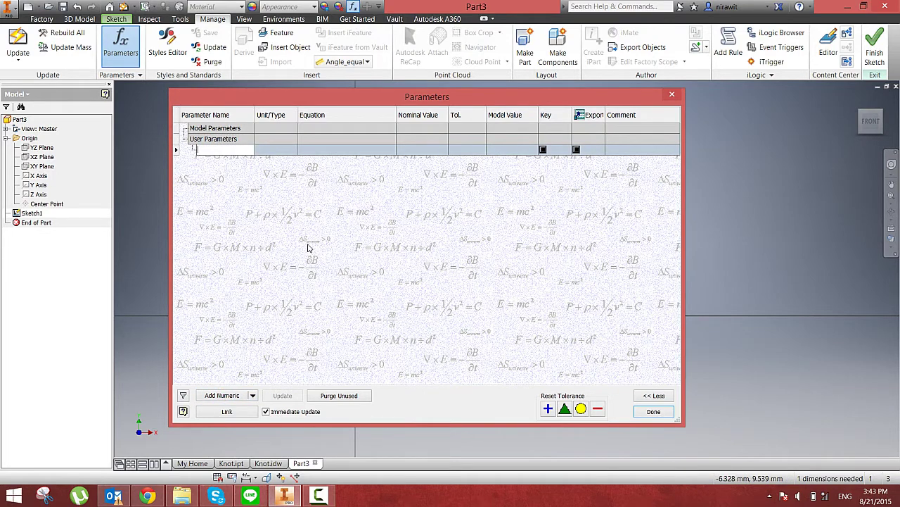
click(313, 154)
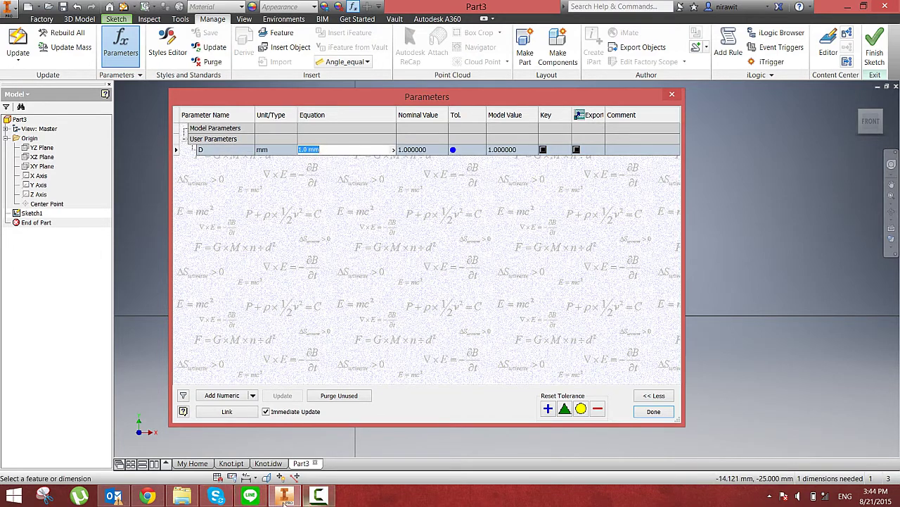
Consult Knot.idw for the rod diameter and set the equation of user parameter D to 5 mm
click(268, 463)
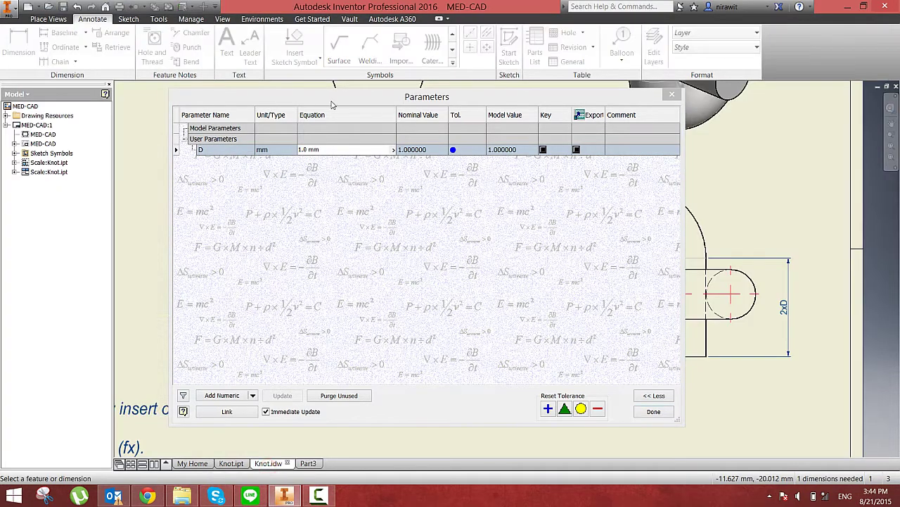
mouse_move(332, 104)
mouse_down()
mouse_move(758, 375)
mouse_move(661, 383)
mouse_move(460, 233)
mouse_move(411, 247)
mouse_move(399, 205)
mouse_move(248, 64)
mouse_up()
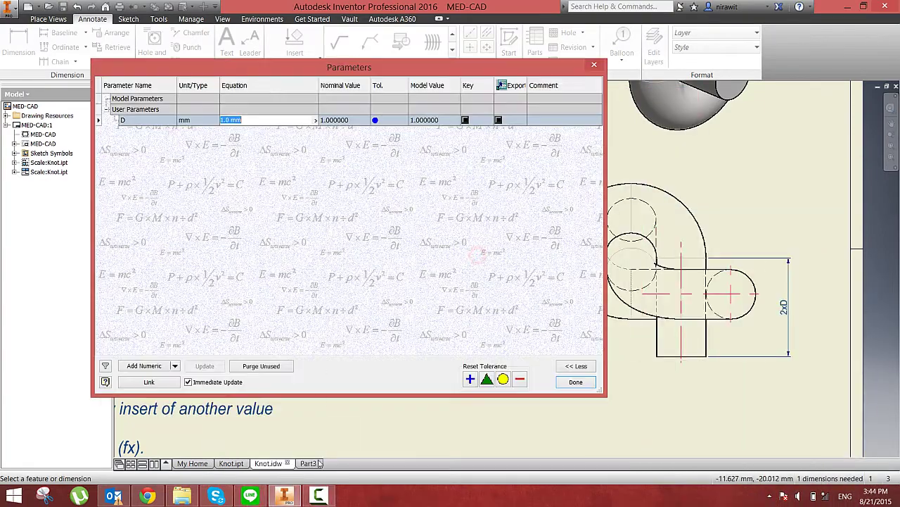
click(301, 463)
click(256, 119)
click(256, 120)
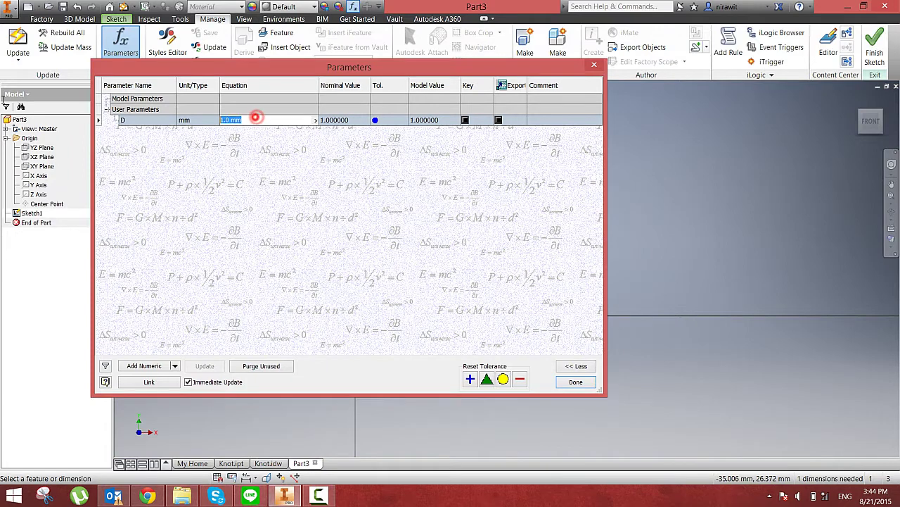
text(5)
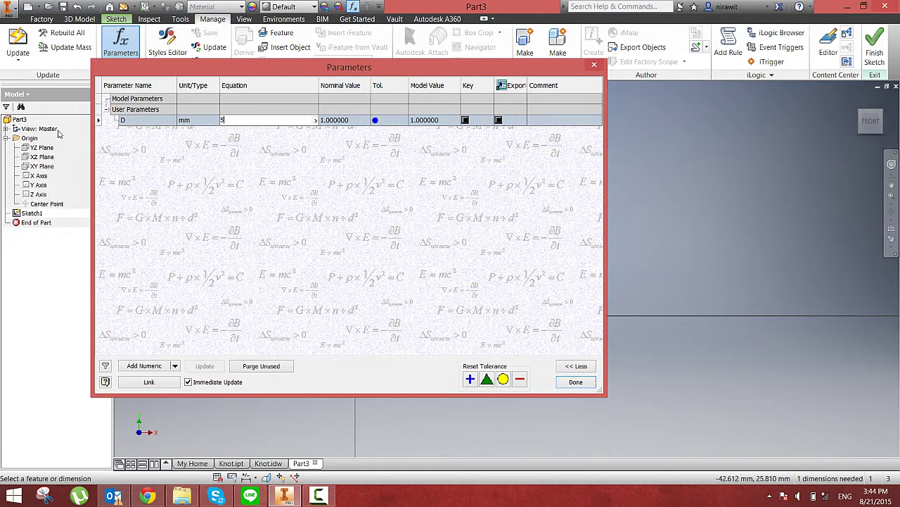
click(137, 124)
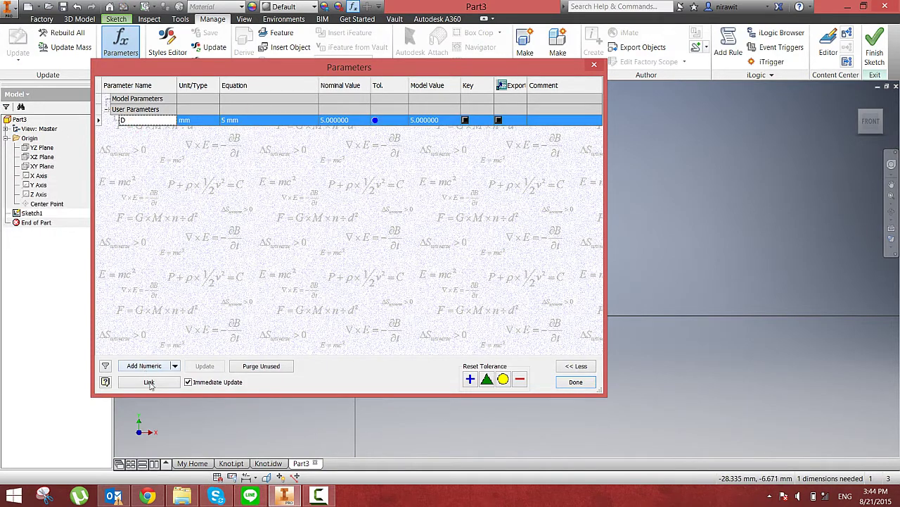
Close the parameters table, check the bend radius formula in the upper view of Knot.idw and return to the new part
click(268, 463)
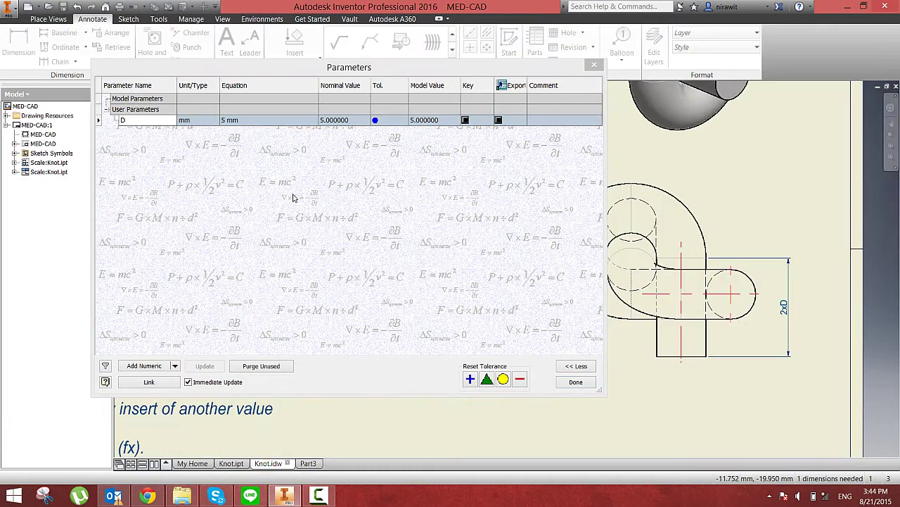
drag(501, 67, 432, 355)
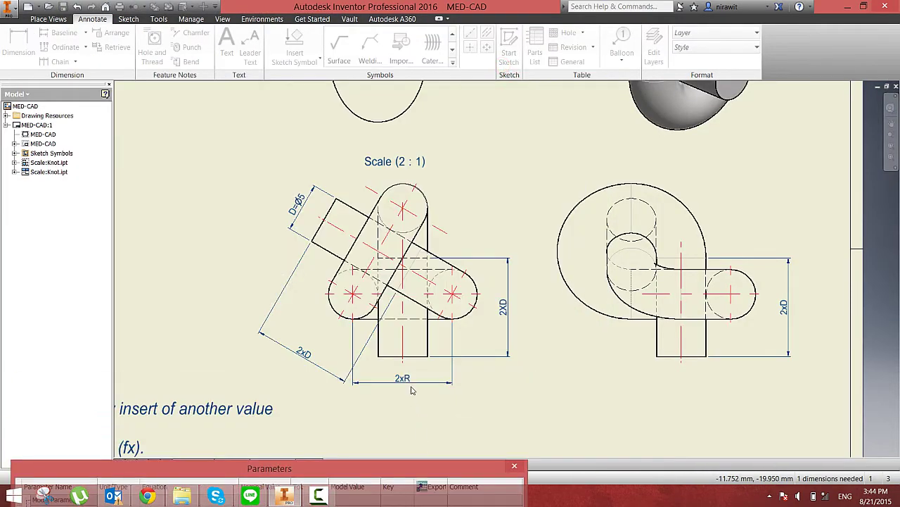
click(486, 202)
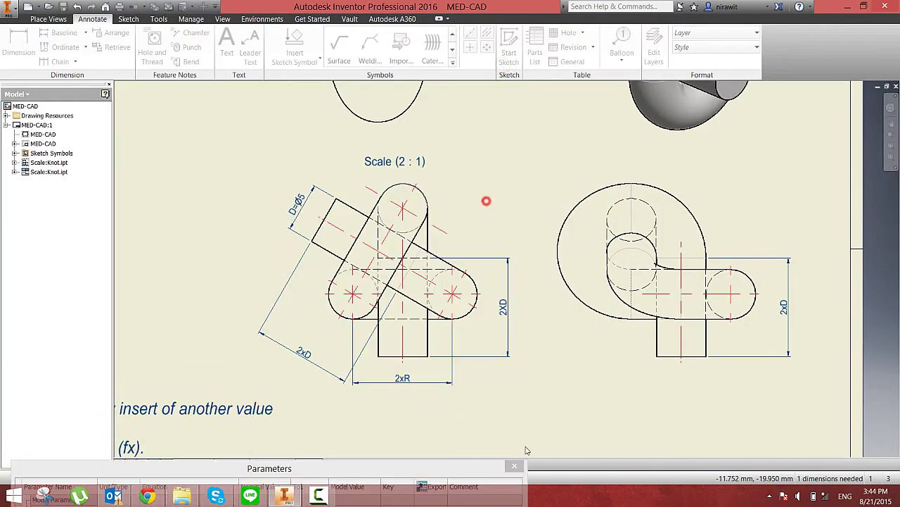
click(510, 465)
scroll(504, 302, up, 5)
middle_drag(506, 295, 457, 349)
scroll(457, 299, down, 5)
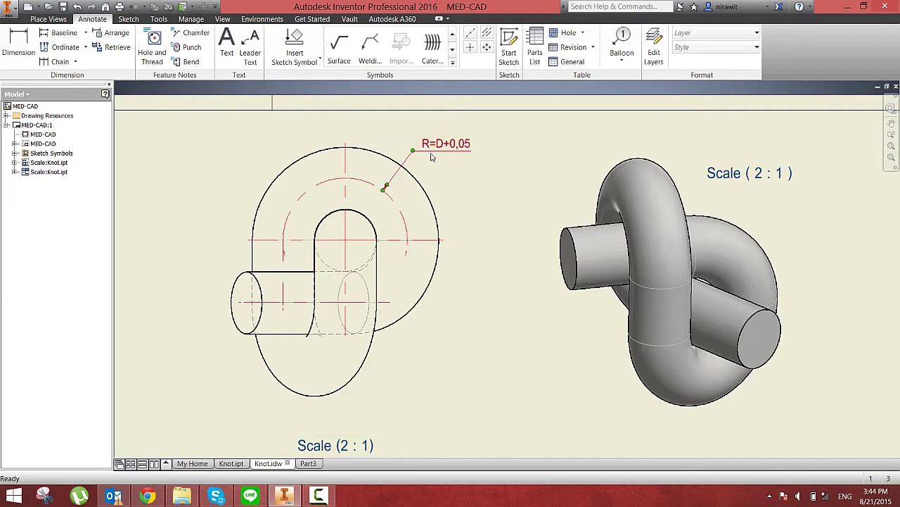
scroll(428, 161, up, 2)
scroll(443, 178, down, 3)
scroll(449, 175, up, 2)
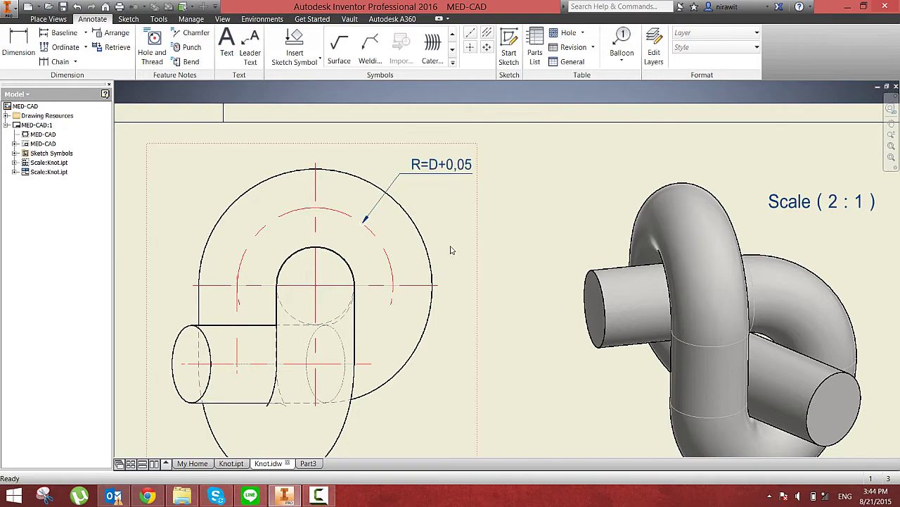
scroll(402, 344, down, 4)
click(308, 463)
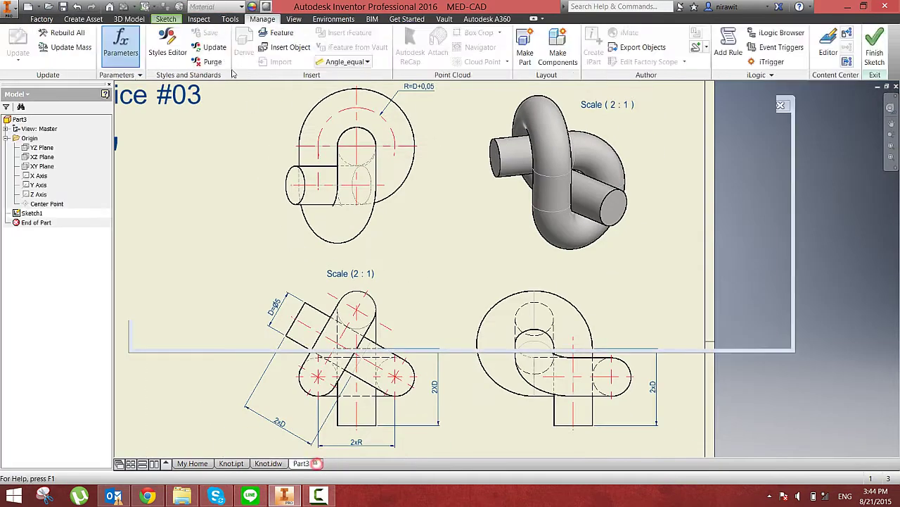
Add a numeric user parameter R in mm with the equation D+0.05, close the parameters table and return to the sketch tools
click(132, 49)
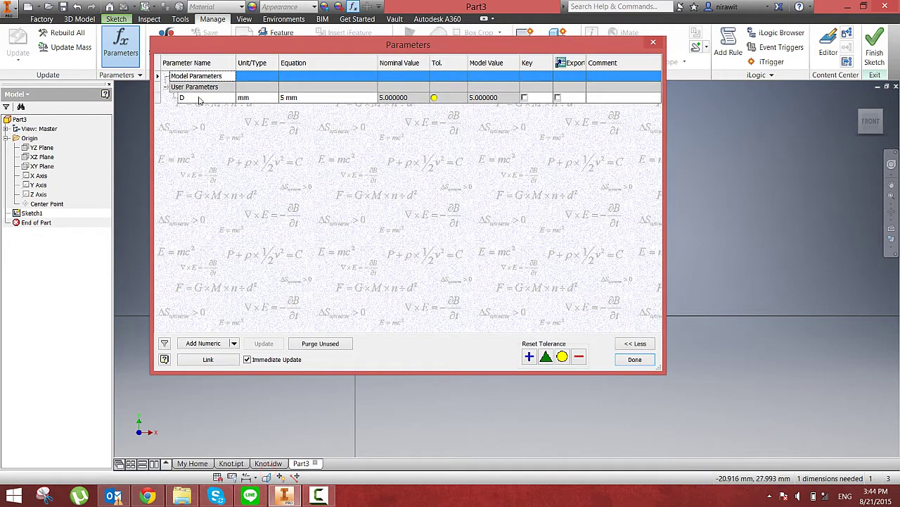
click(203, 343)
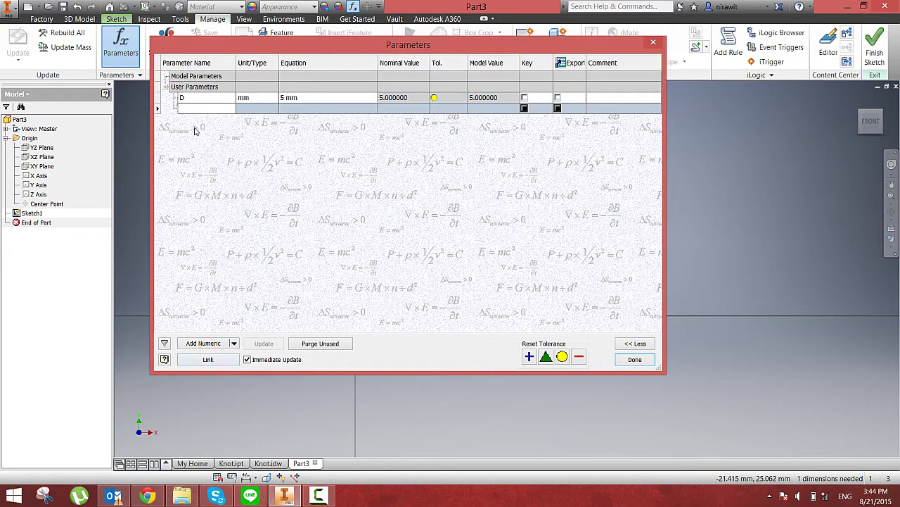
click(255, 110)
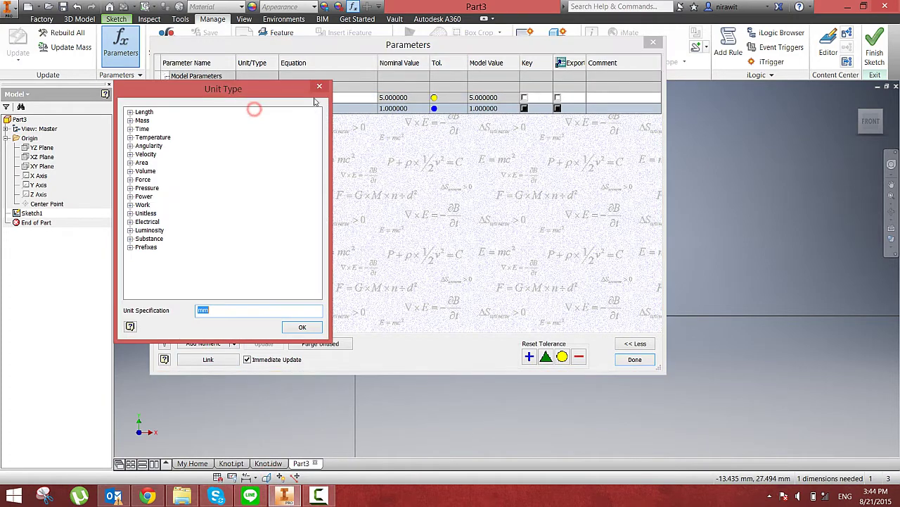
click(315, 90)
click(311, 107)
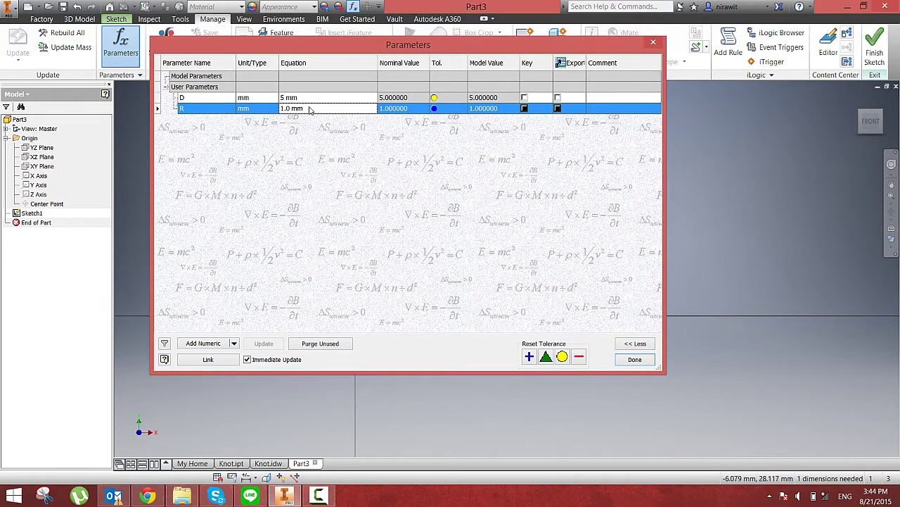
drag(308, 108, 281, 112)
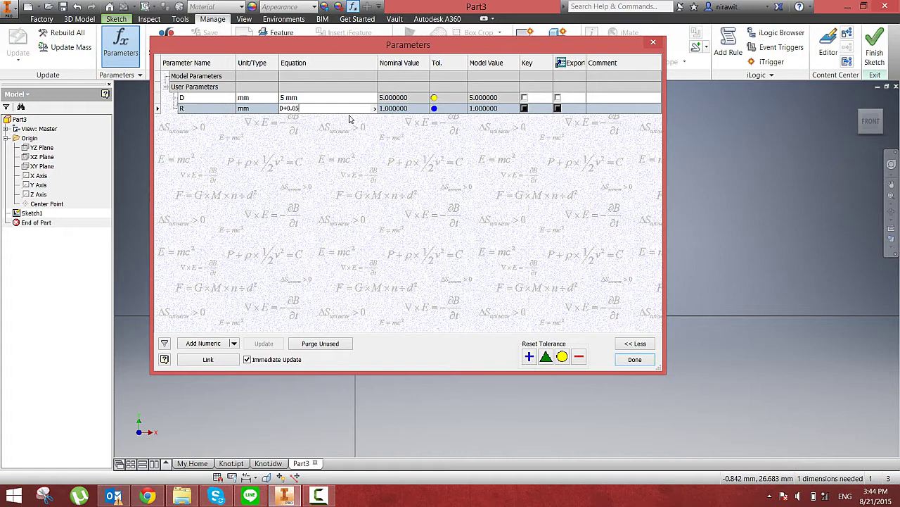
text(D+0.05)
click(345, 97)
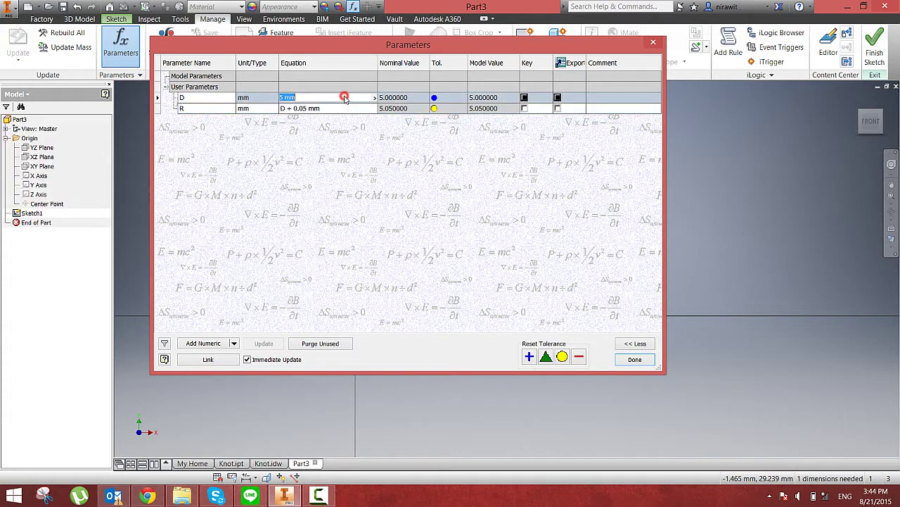
click(635, 360)
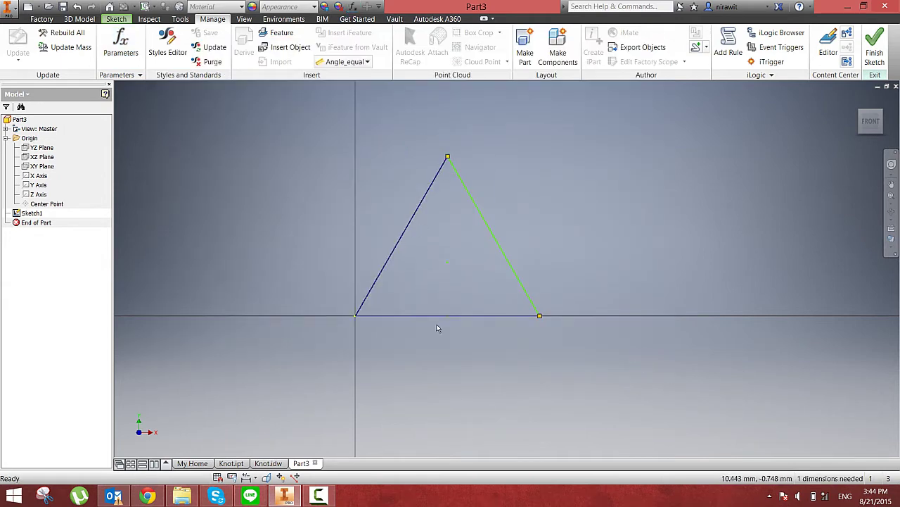
click(116, 19)
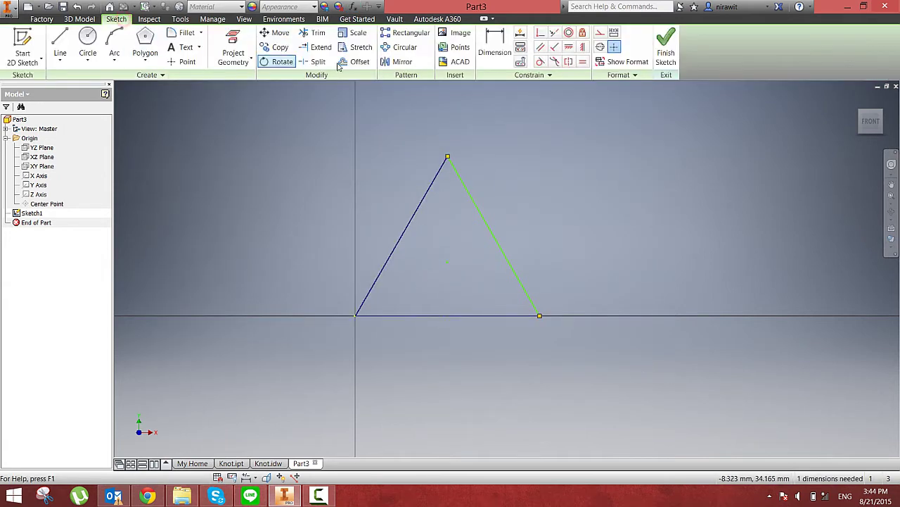
Place a dimension below the triangle's base line and list the user parameters available for its value
click(503, 55)
click(492, 314)
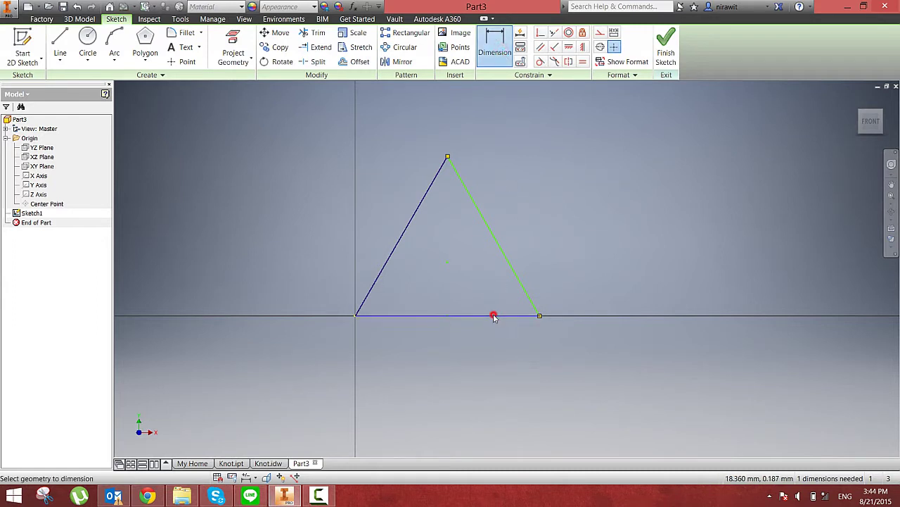
click(488, 379)
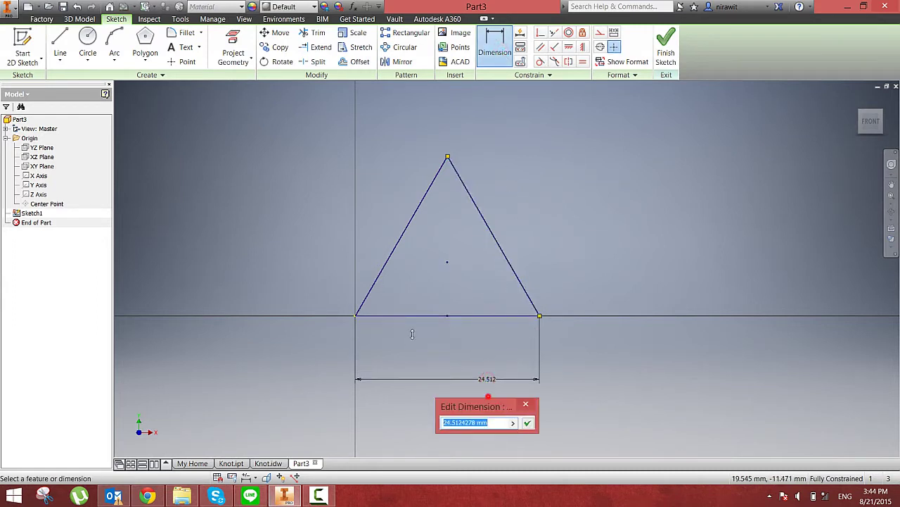
drag(480, 406, 296, 219)
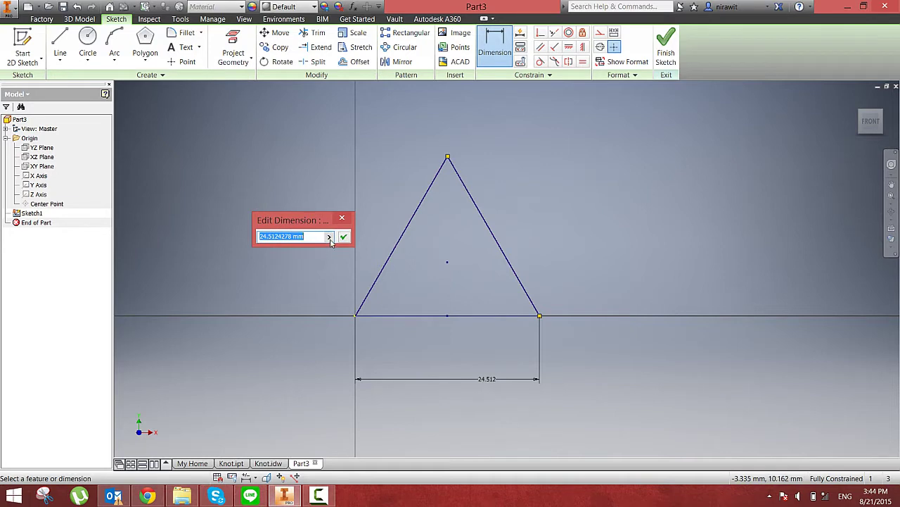
click(329, 237)
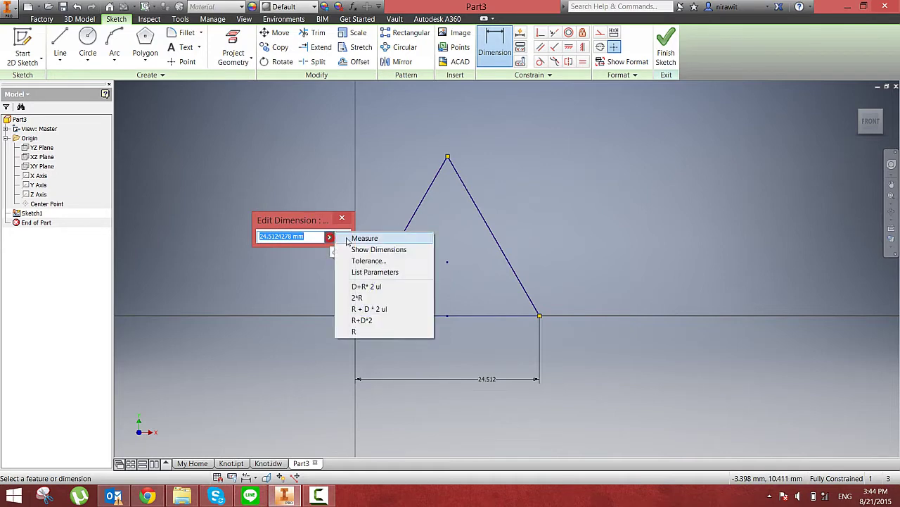
click(379, 272)
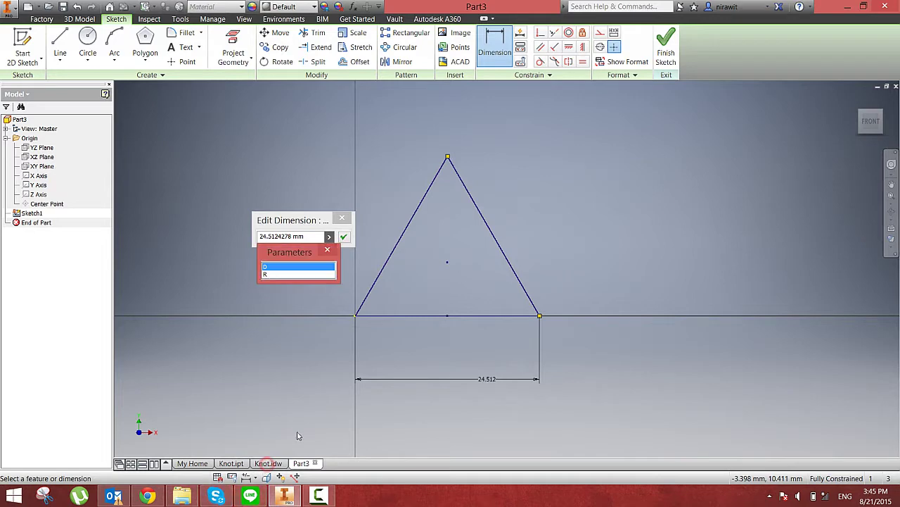
click(327, 251)
Check the base spacing formula in the lower view of Knot.idw and return to the new part
click(268, 463)
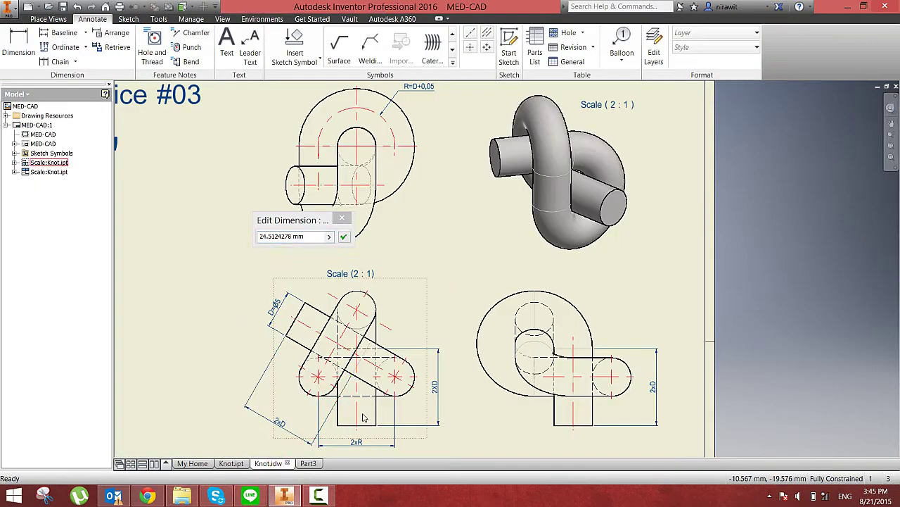
middle_drag(364, 418, 285, 291)
drag(302, 213, 380, 157)
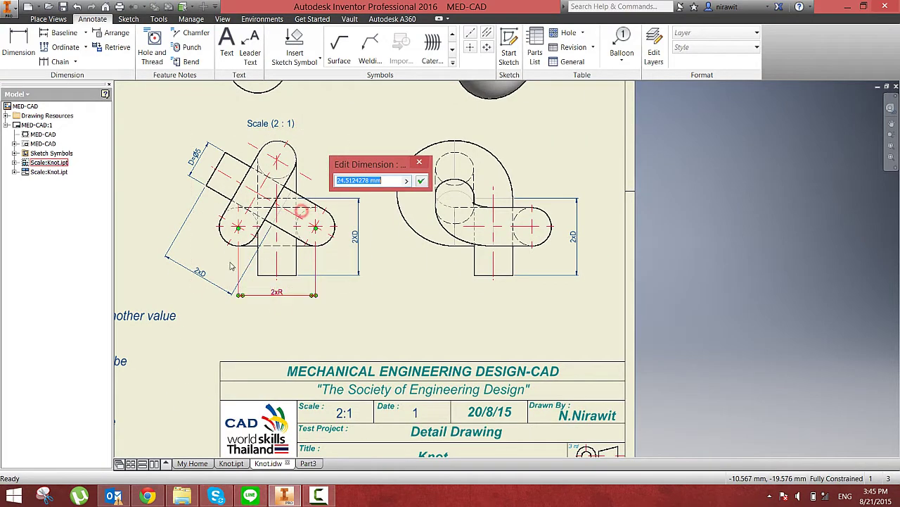
click(307, 463)
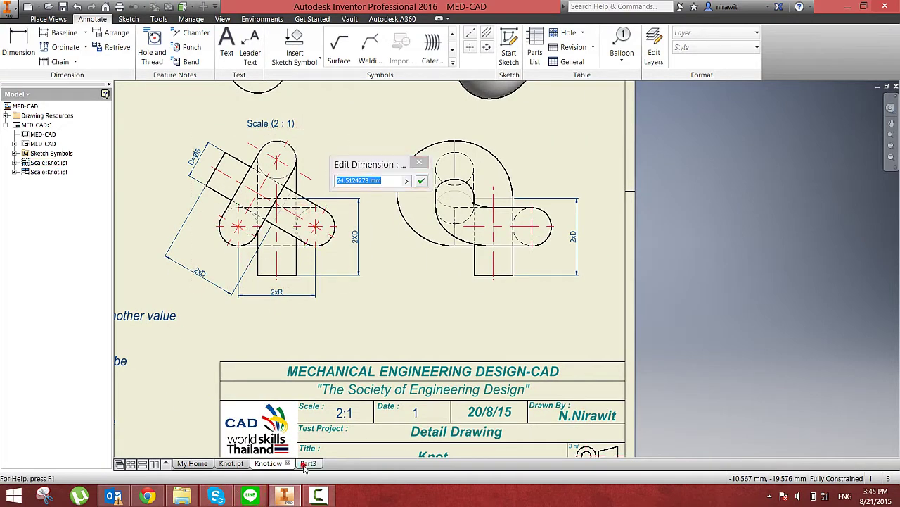
Set the dimension of the triangle's base to 2*R and end the Dimension command
click(384, 183)
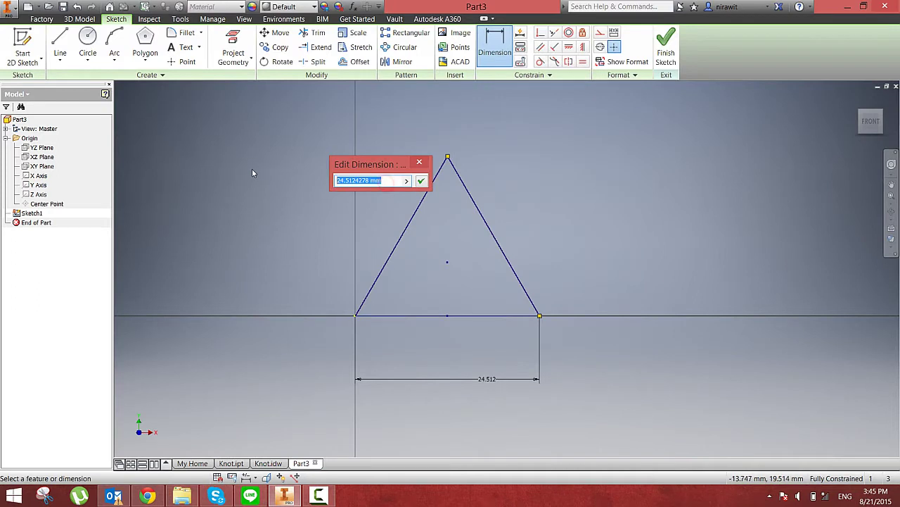
text(2*)
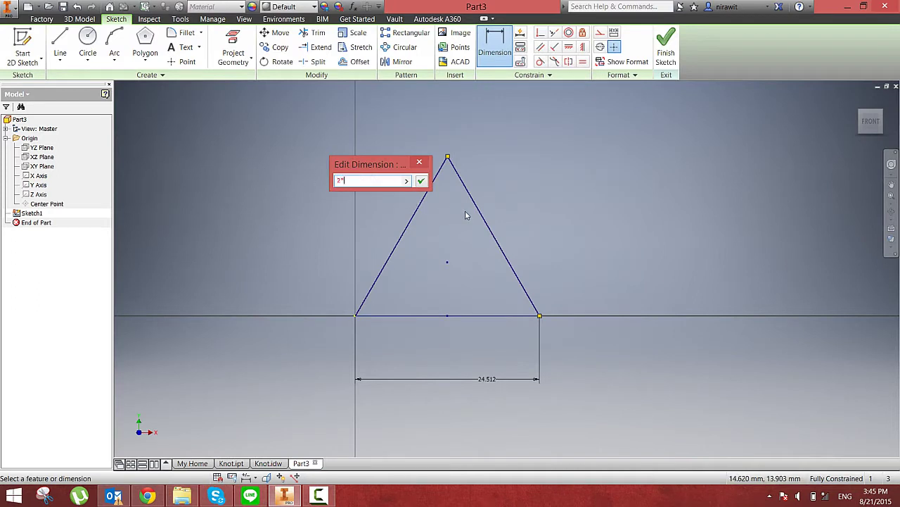
text(R)
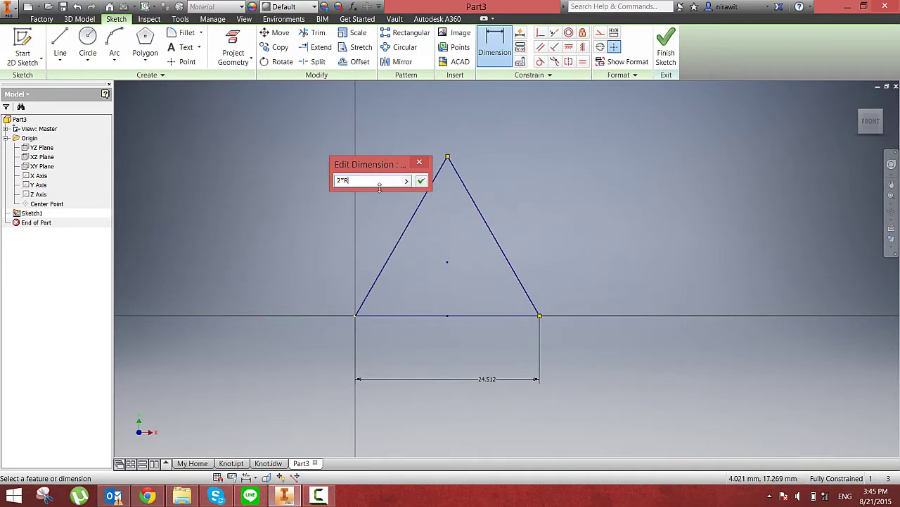
click(421, 182)
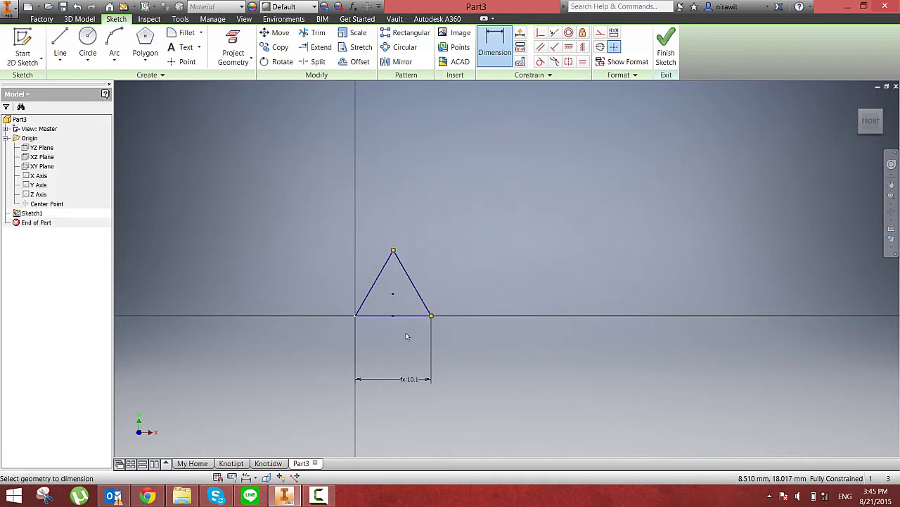
scroll(406, 336, down, 4)
middle_drag(420, 311, 450, 270)
scroll(450, 274, up, 3)
right_click(384, 320)
click(425, 315)
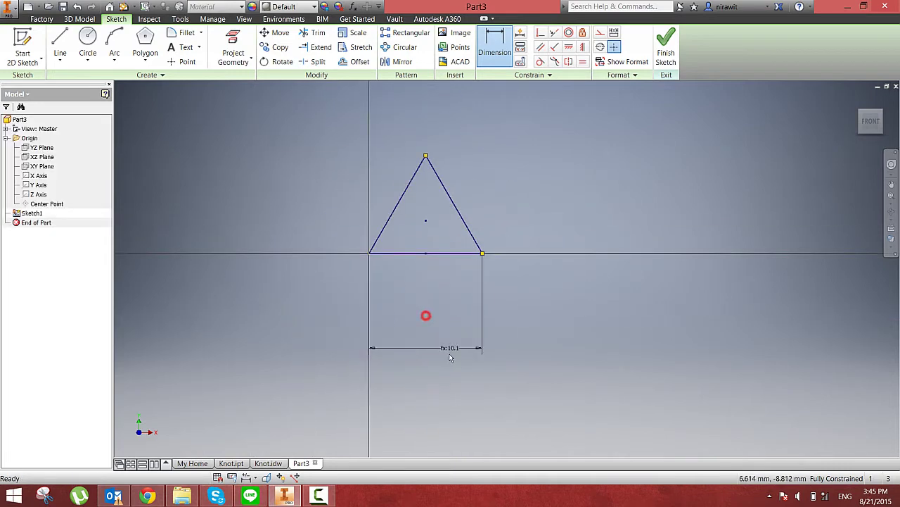
Reposition the base dimension below the triangle, with its text outside the lower-right extension line
drag(452, 349, 426, 277)
scroll(427, 279, down, 3)
middle_drag(427, 280, 414, 381)
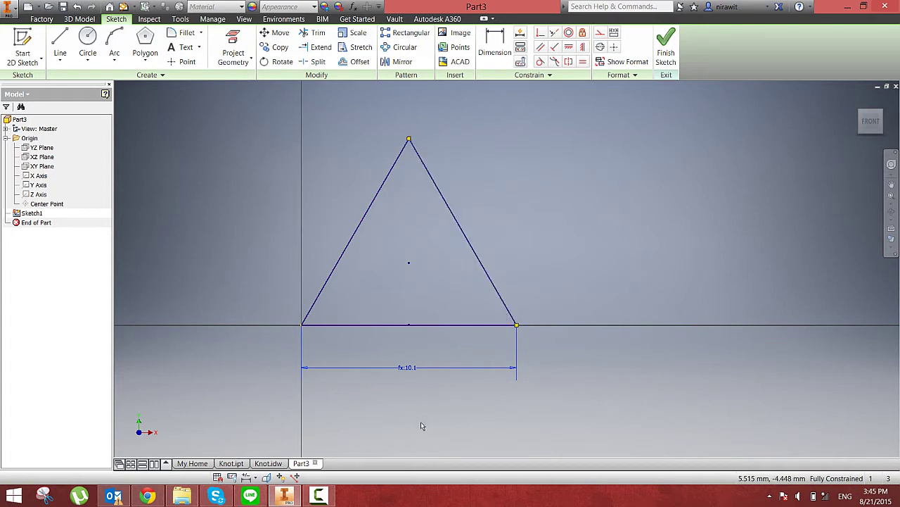
drag(408, 367, 567, 416)
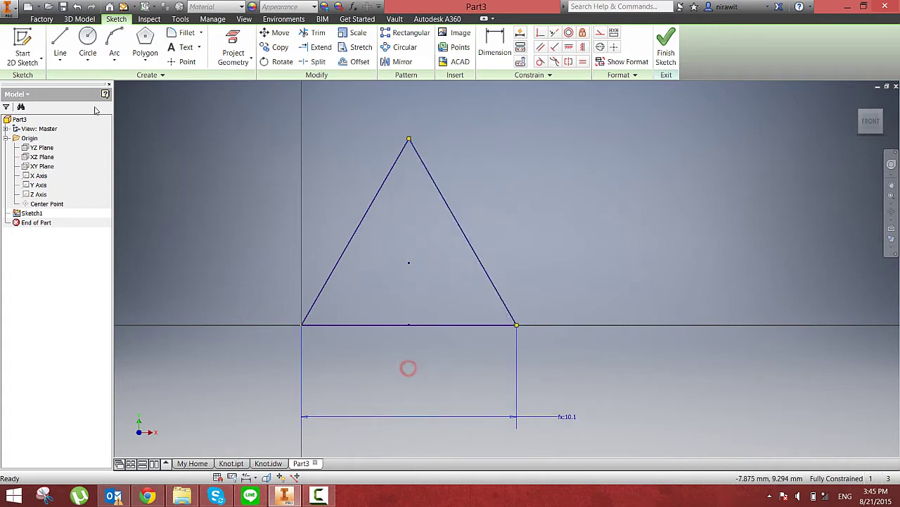
Draw a slanted line about 16 mm long from the triangle's lower-right corner across its left side to the upper left
click(60, 42)
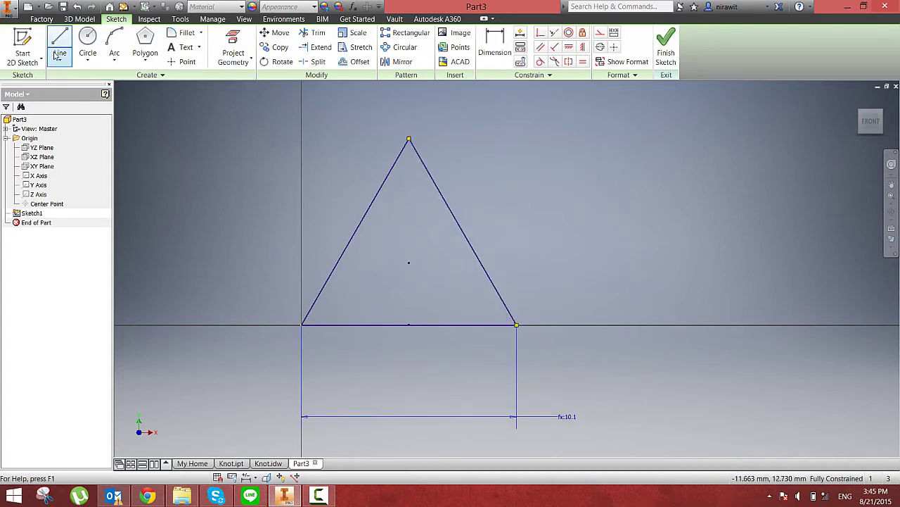
click(517, 325)
middle_drag(227, 150, 330, 243)
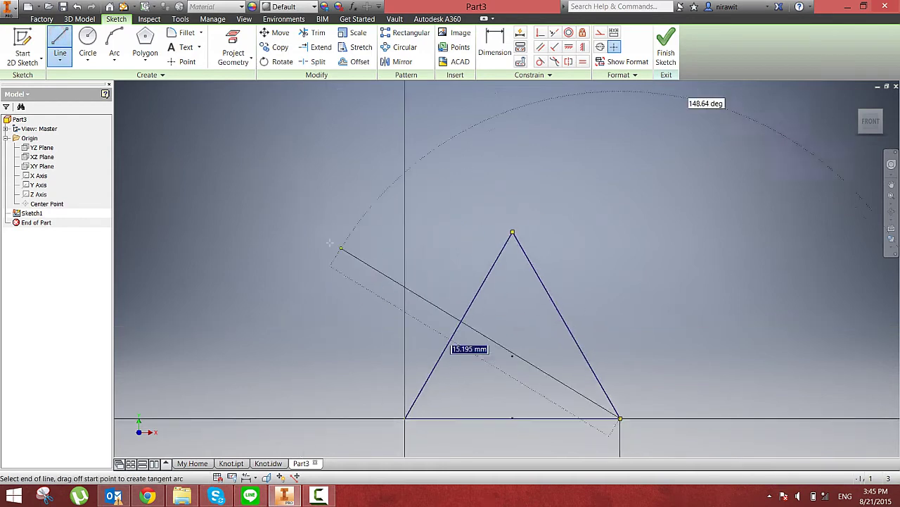
click(323, 239)
middle_drag(454, 279, 321, 219)
Draw a separate vertical line from the triangle's apex down past its base and finish the Line command
right_click(320, 218)
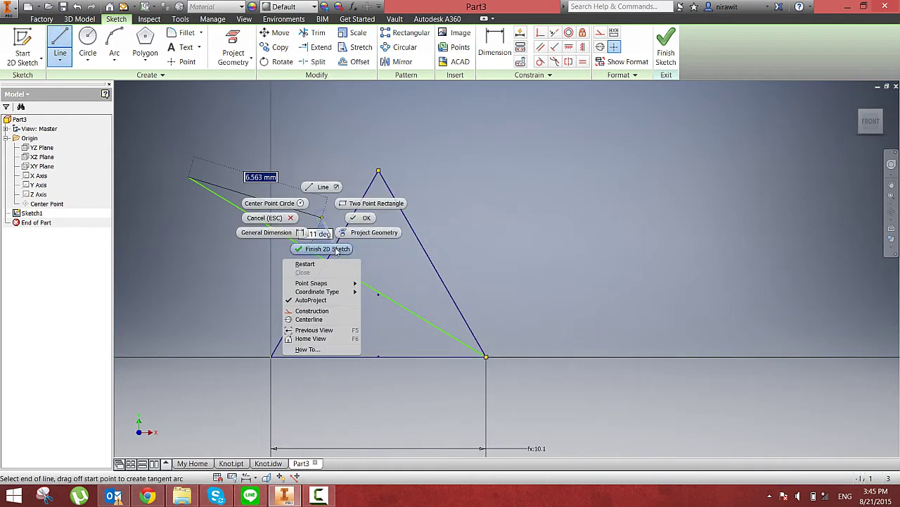
click(305, 263)
click(378, 171)
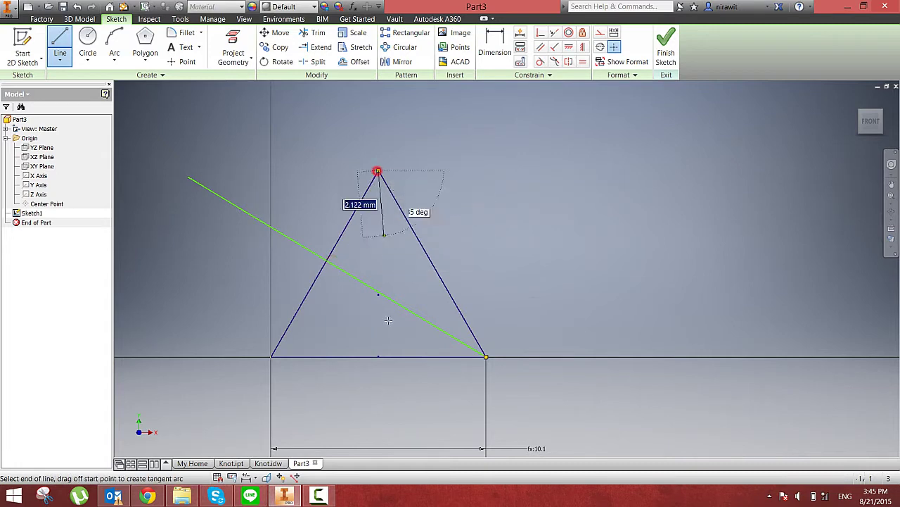
click(379, 437)
right_click(371, 266)
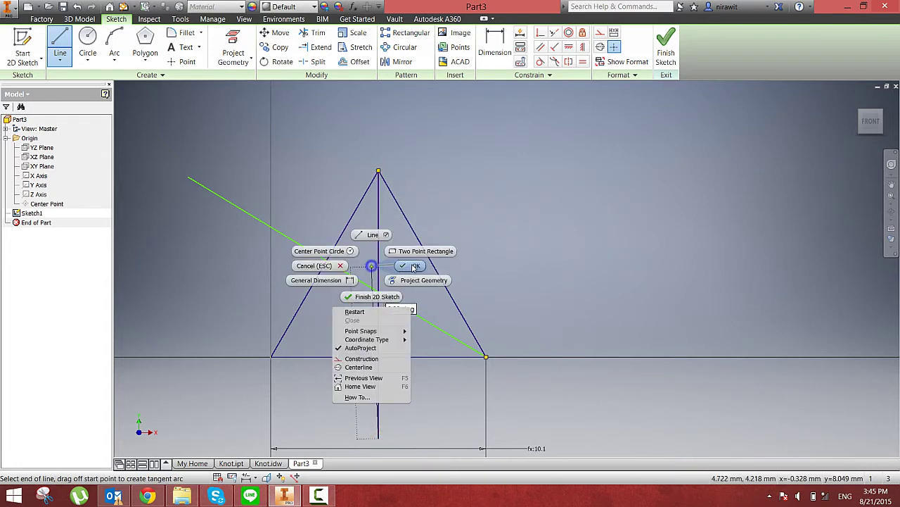
click(414, 266)
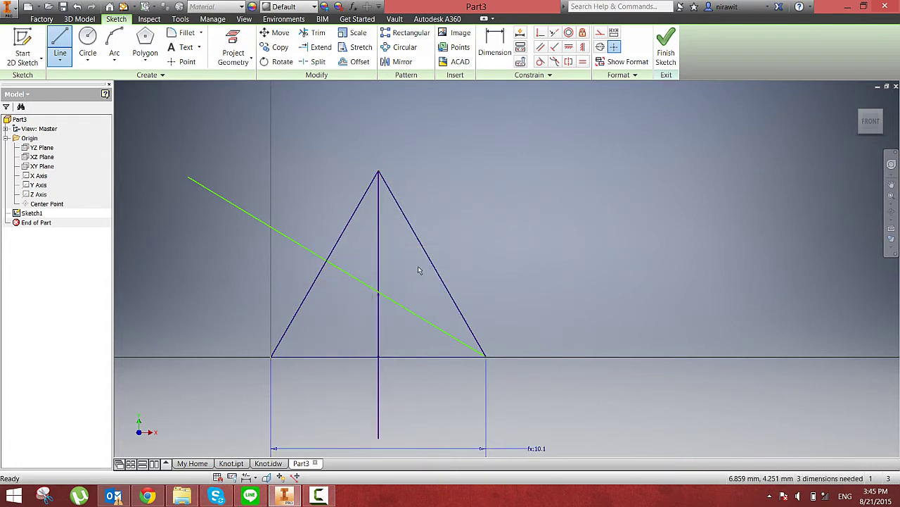
click(539, 33)
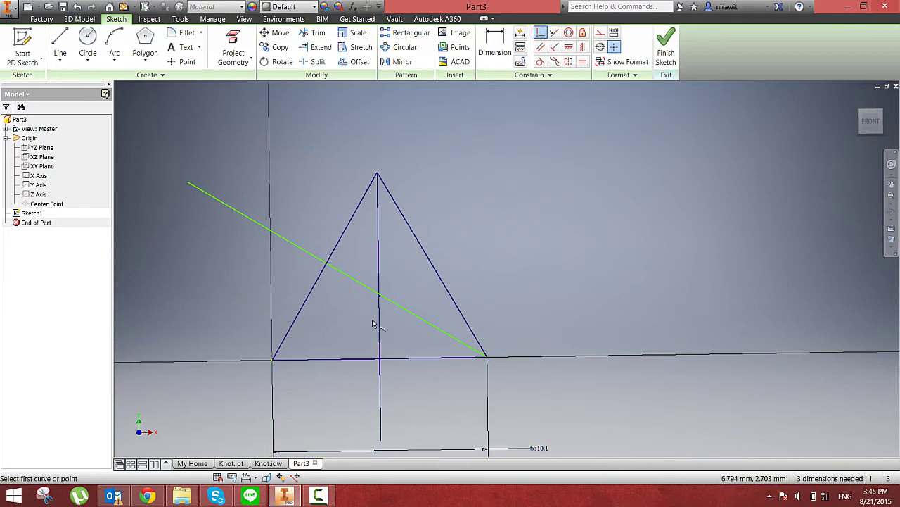
click(337, 272)
right_click(459, 108)
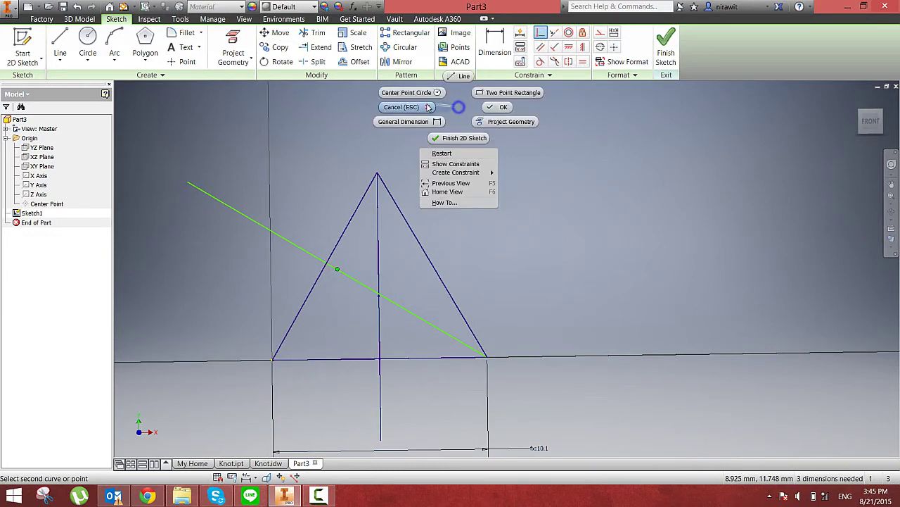
click(426, 104)
Constrain the slanted line perpendicular to the triangle's left side, and face the view squarely onto Sketch1
click(540, 32)
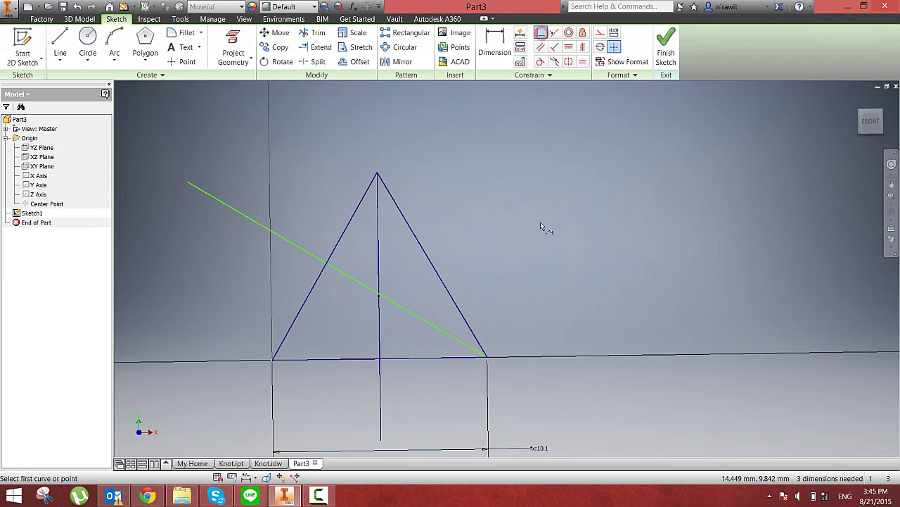
click(359, 283)
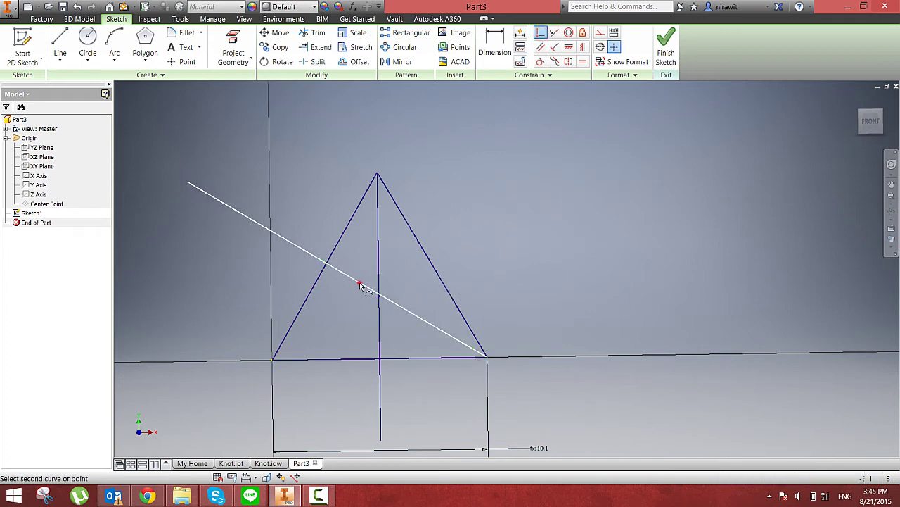
click(325, 267)
scroll(437, 291, up, 1)
middle_drag(438, 291, 401, 242)
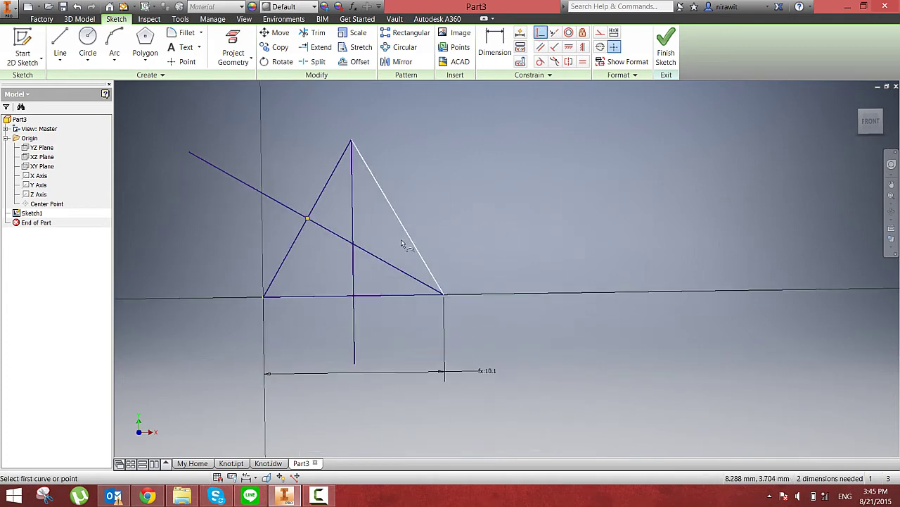
click(891, 228)
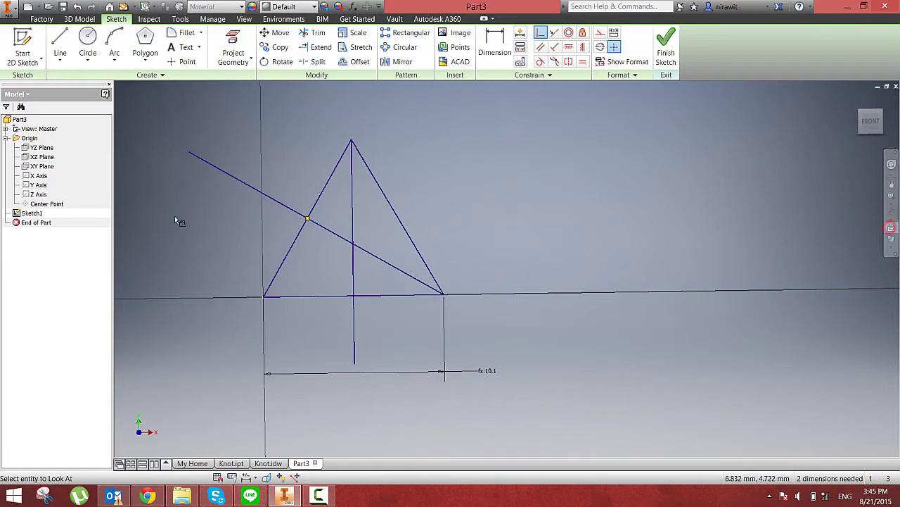
click(31, 213)
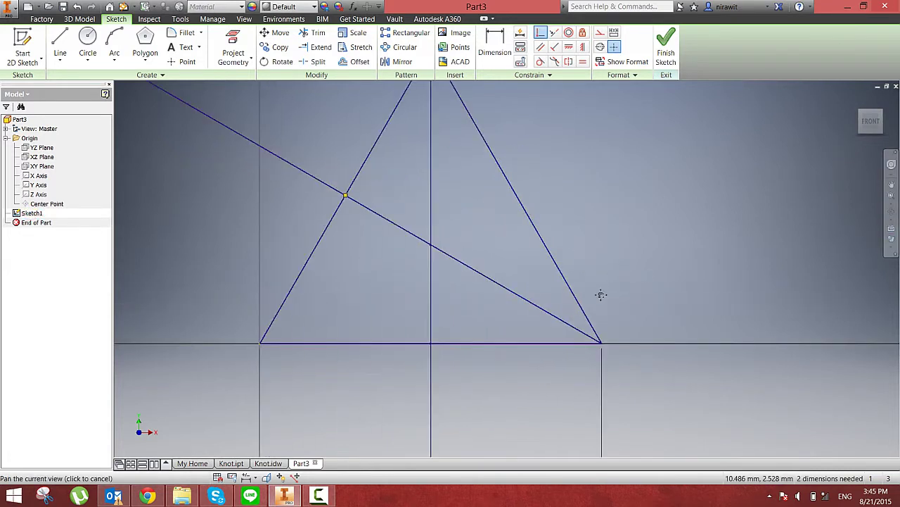
right_click(440, 265)
click(476, 263)
scroll(458, 258, up, 3)
middle_drag(459, 258, 452, 237)
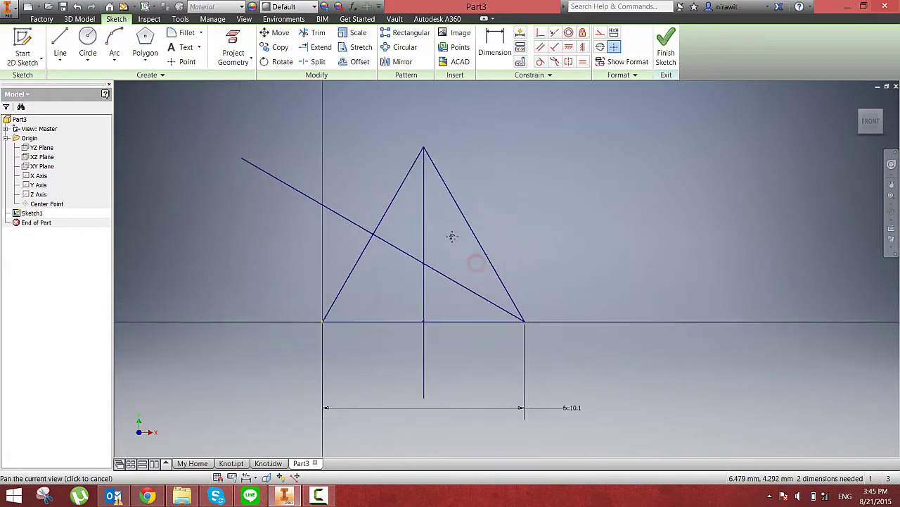
Examine in Knot.idw how the lengths of the slanted and vertical rod ends are dimensioned
click(276, 464)
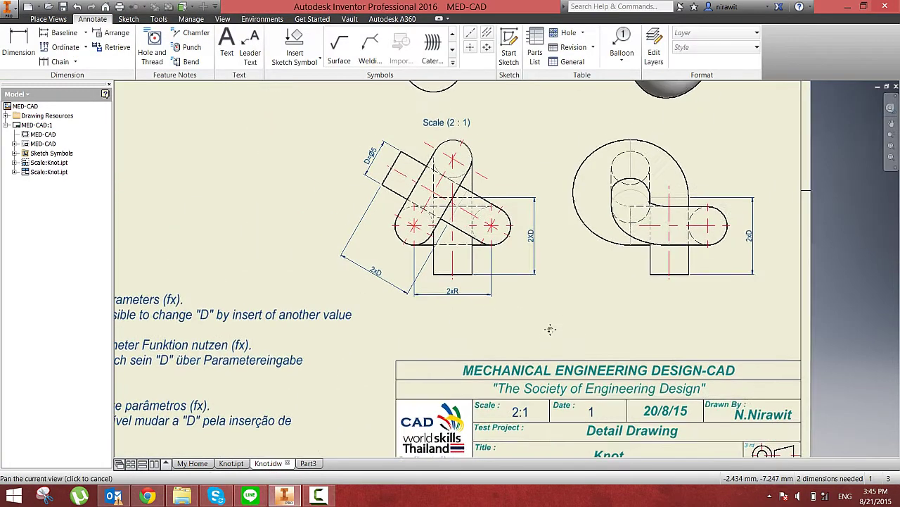
middle_drag(550, 329, 550, 331)
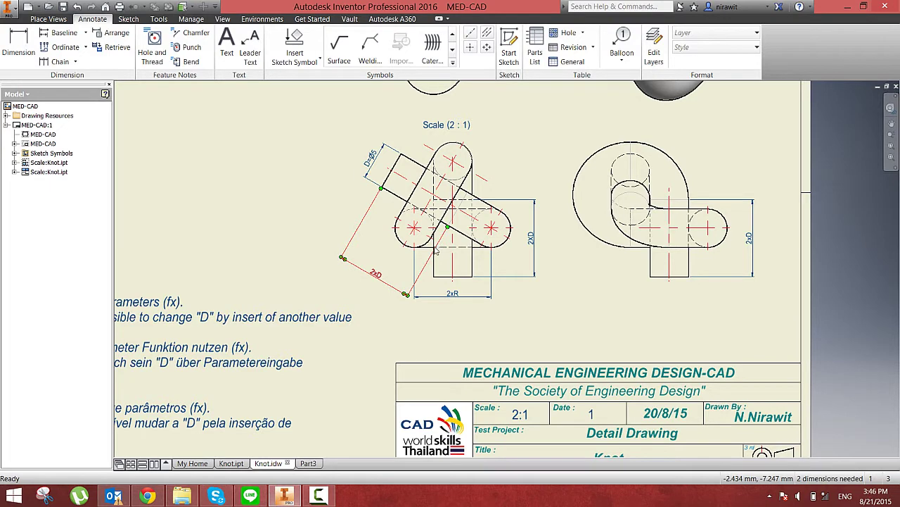
scroll(374, 277, down, 3)
scroll(393, 274, up, 2)
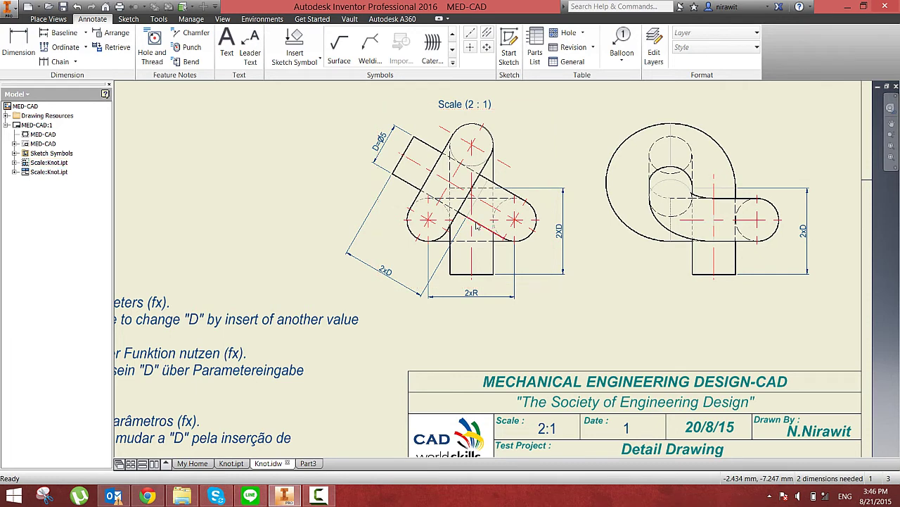
Return to Part3 and dimension the full length of the slanted line with a parameter-driven value of 15.1 mm
click(309, 463)
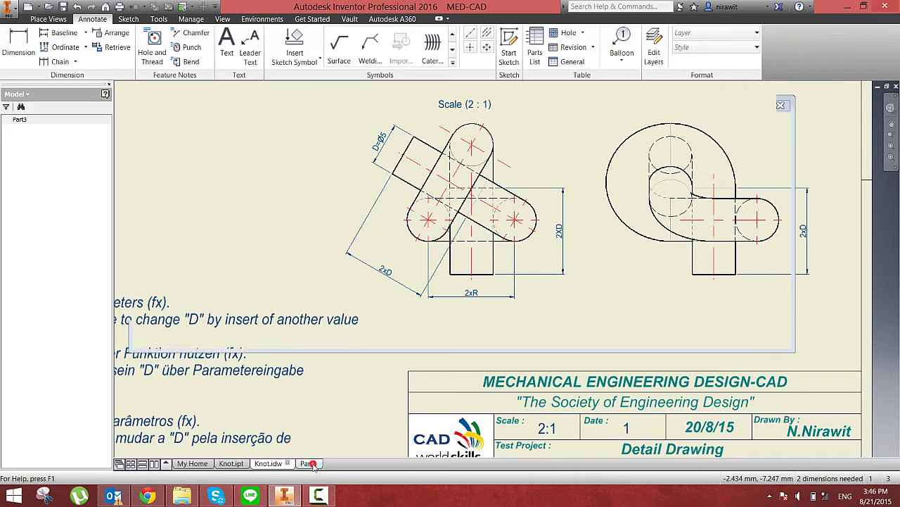
click(489, 43)
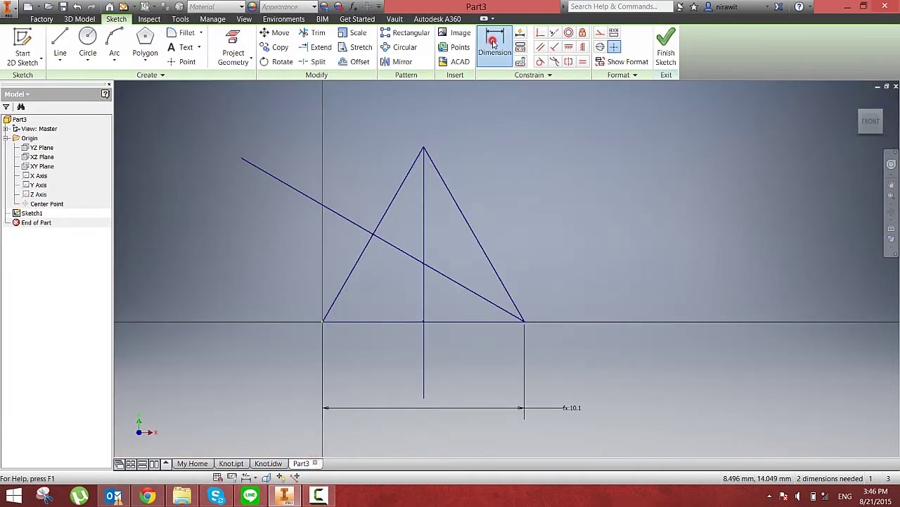
click(356, 229)
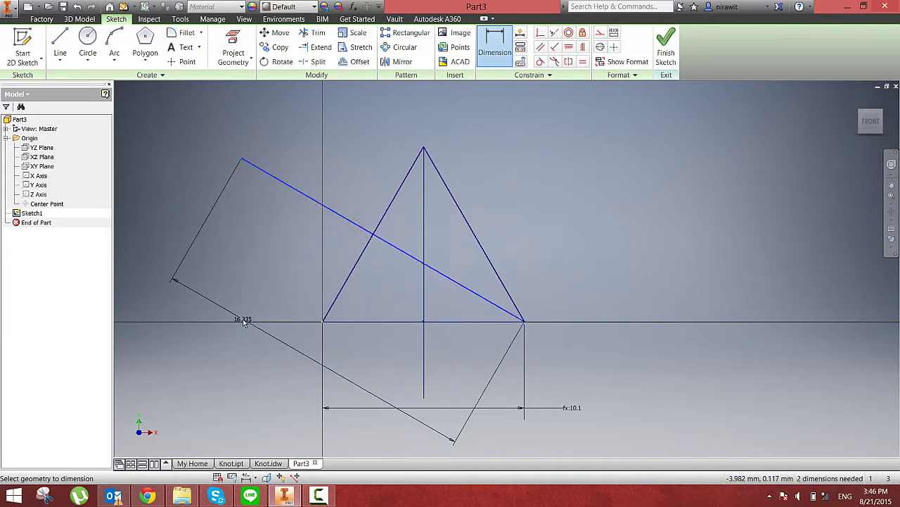
key(Escape)
click(496, 43)
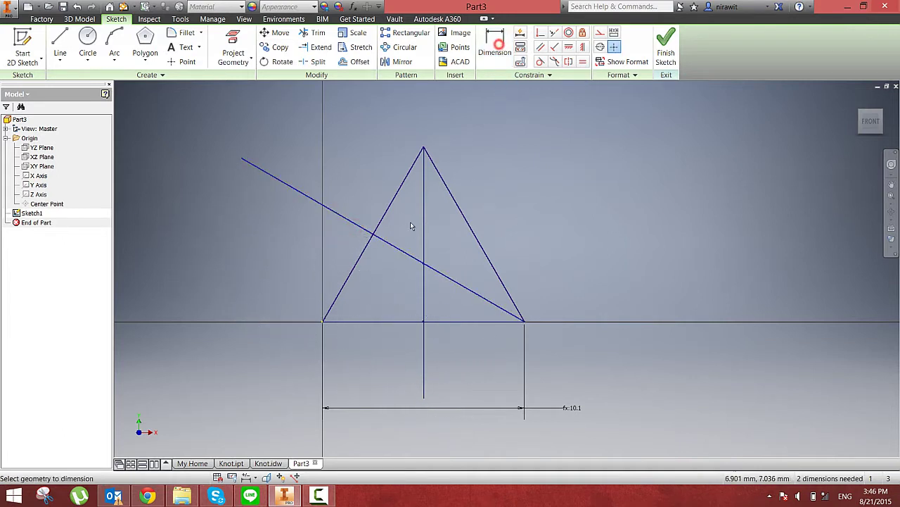
click(347, 218)
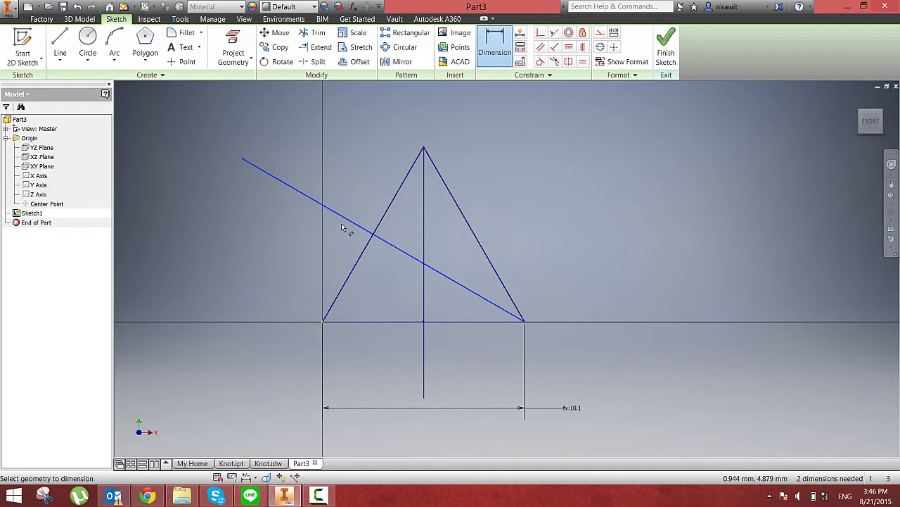
click(244, 341)
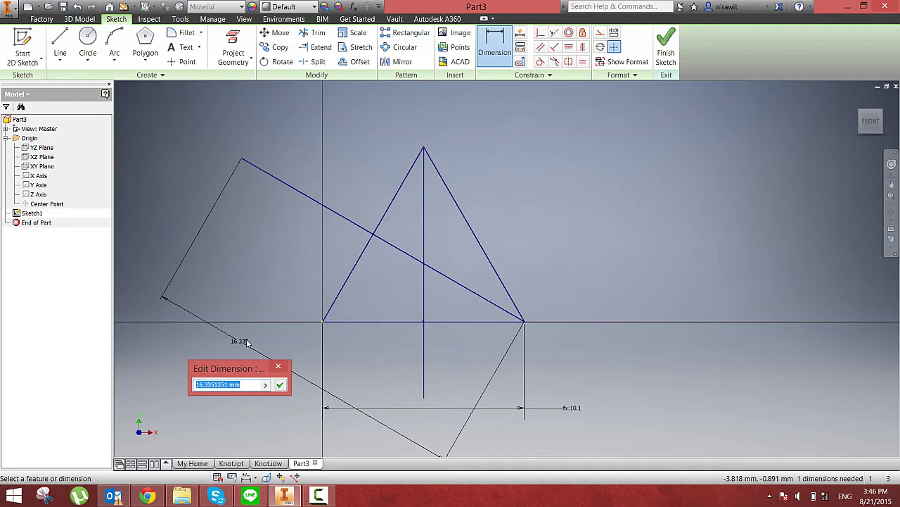
text(0)
key(Return)
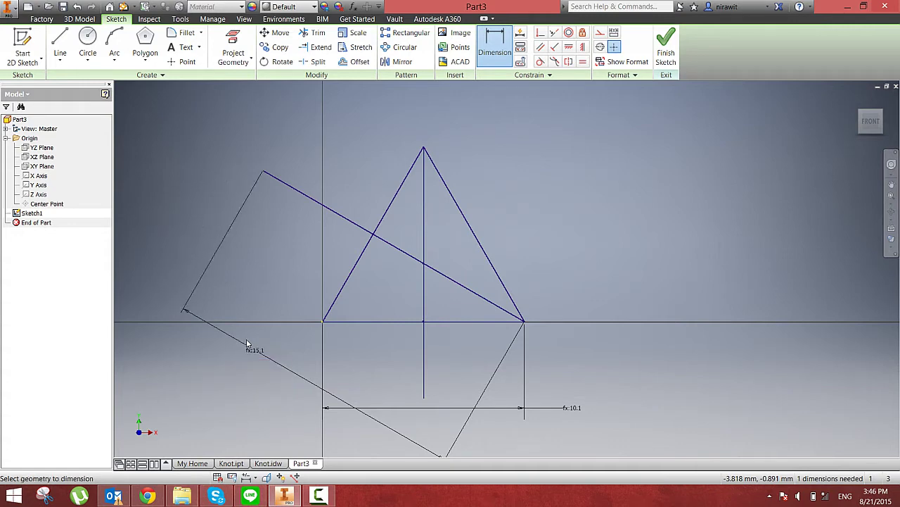
middle_drag(279, 347, 293, 319)
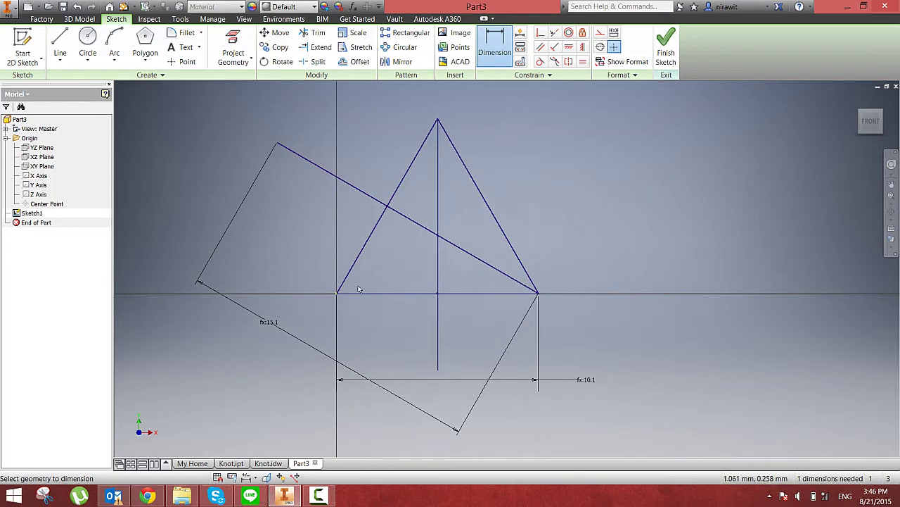
right_click(360, 144)
click(398, 144)
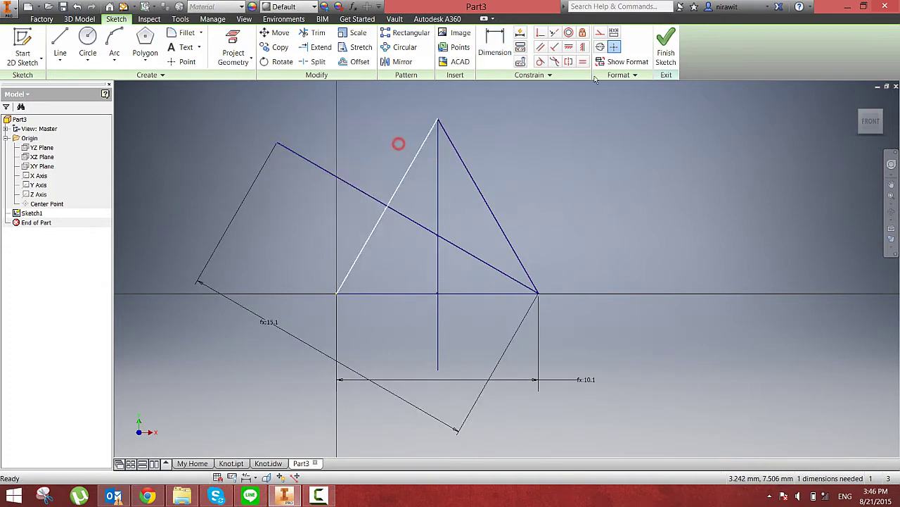
Constrain the vertical line to be equal in length to the slanted line
click(584, 61)
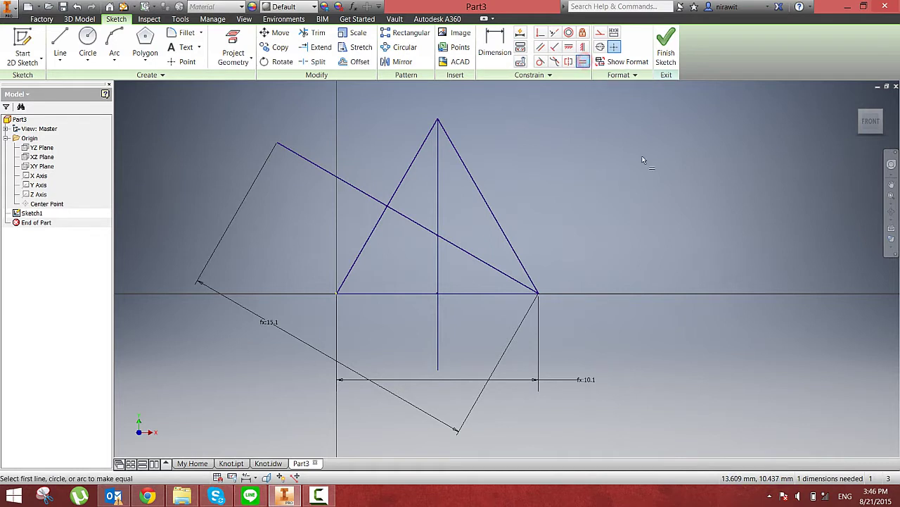
click(427, 230)
click(438, 255)
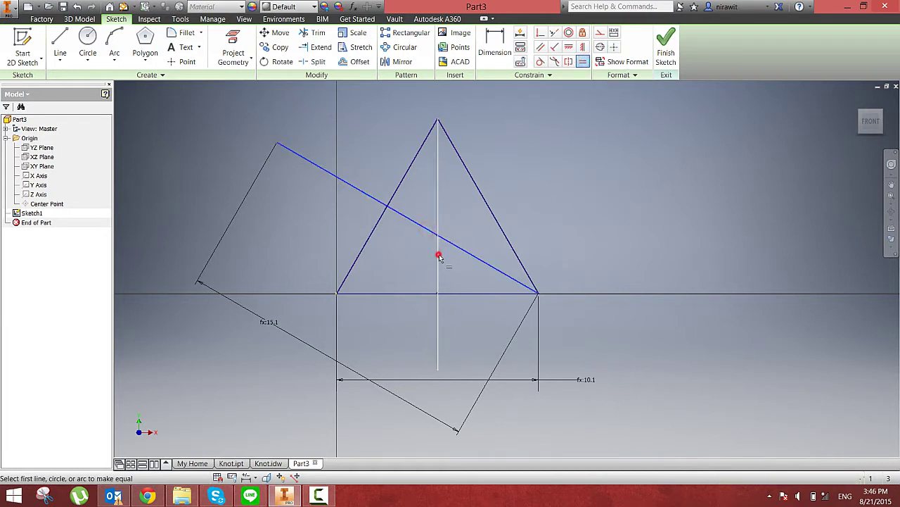
right_click(554, 204)
click(586, 201)
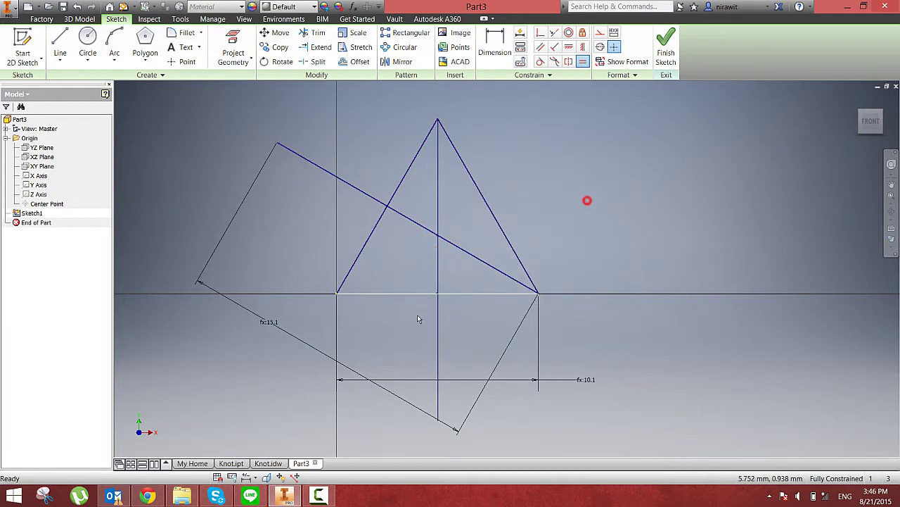
Convert all lines of the triangle sketch to construction geometry and finish the sketch
scroll(501, 176, up, 3)
middle_drag(502, 173, 496, 179)
scroll(497, 179, up, 3)
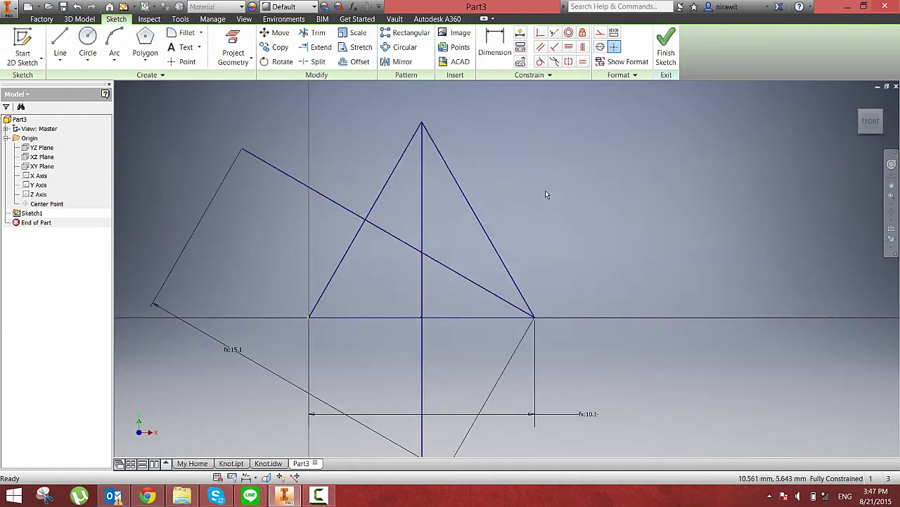
scroll(526, 185, down, 2)
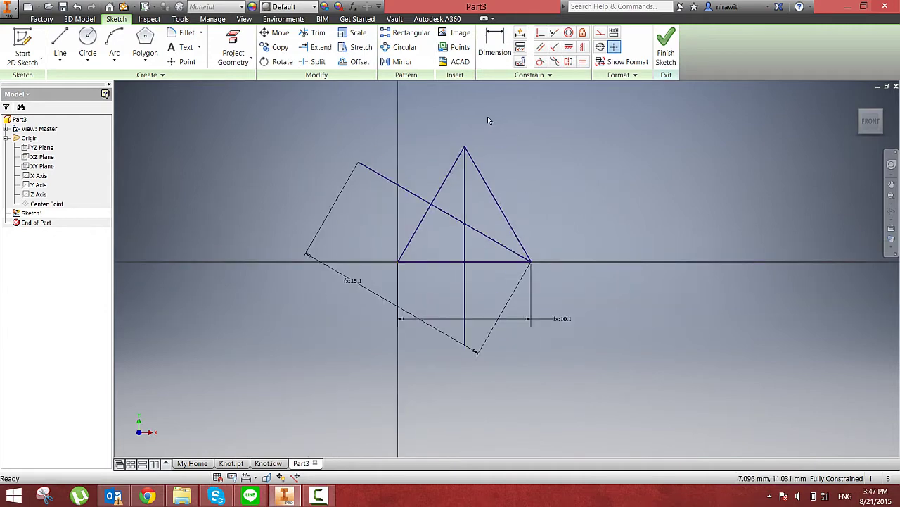
drag(487, 116, 433, 295)
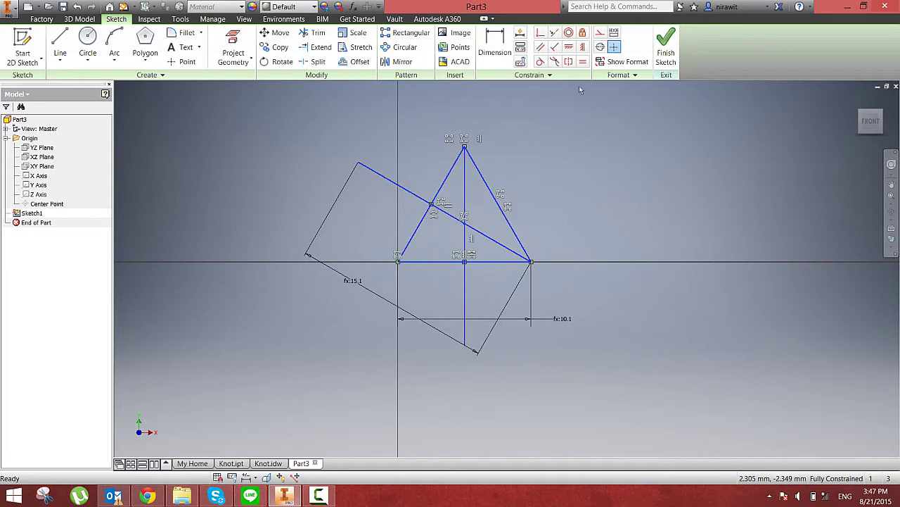
click(600, 33)
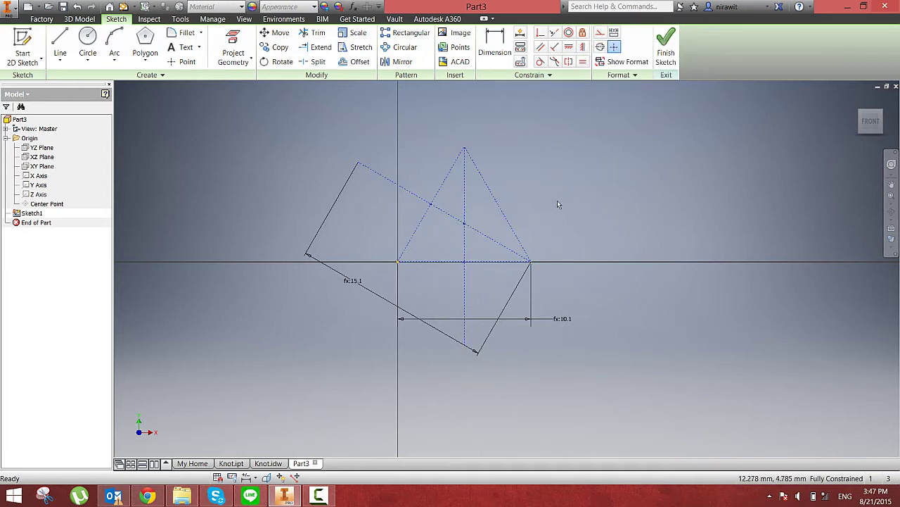
middle_drag(559, 201, 530, 219)
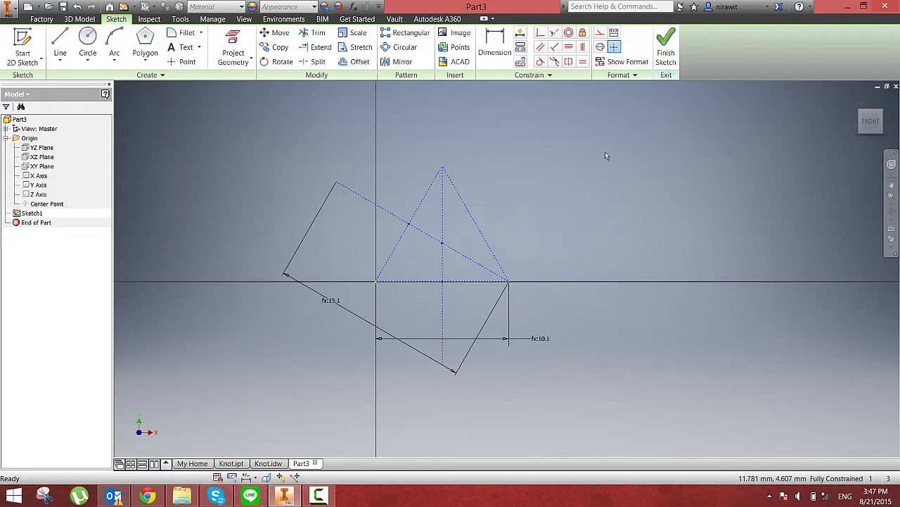
click(665, 54)
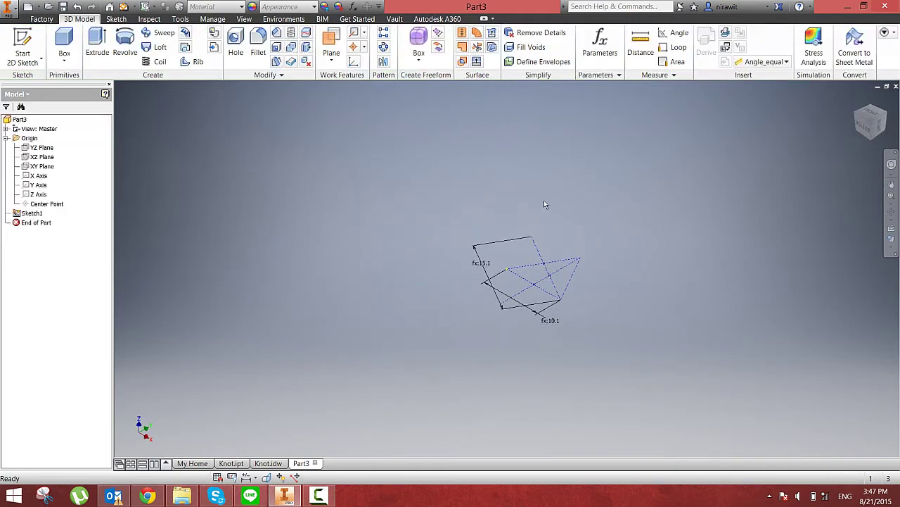
Create a work plane offset above the XY Plane by the parameter R
mouse_move(579, 272)
shift+middle_down()
mouse_move(583, 227)
mouse_move(426, 176)
mouse_move(160, 185)
mouse_move(166, 214)
shift+middle_up()
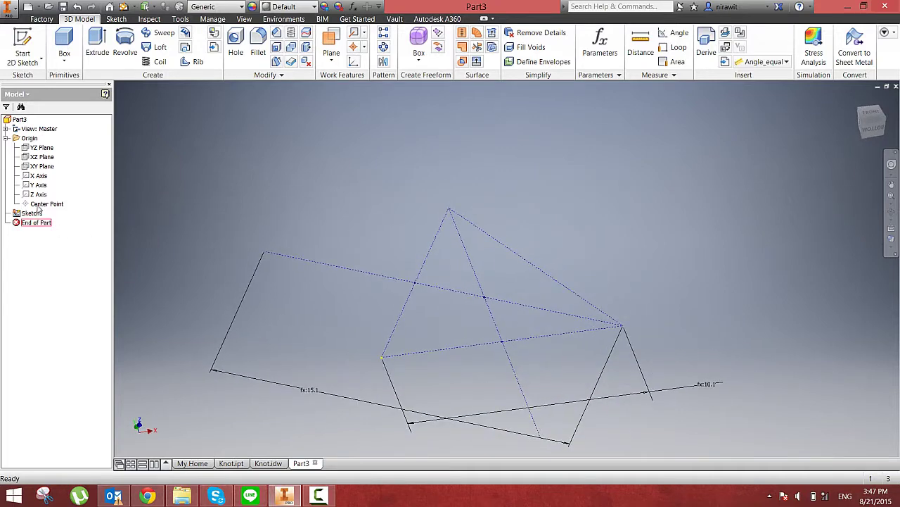
shift+middle_drag(488, 180, 396, 146)
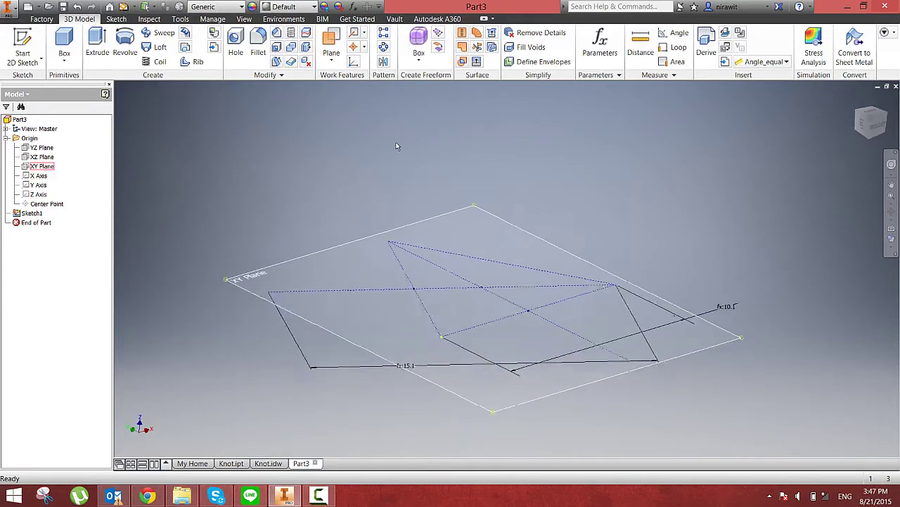
click(40, 166)
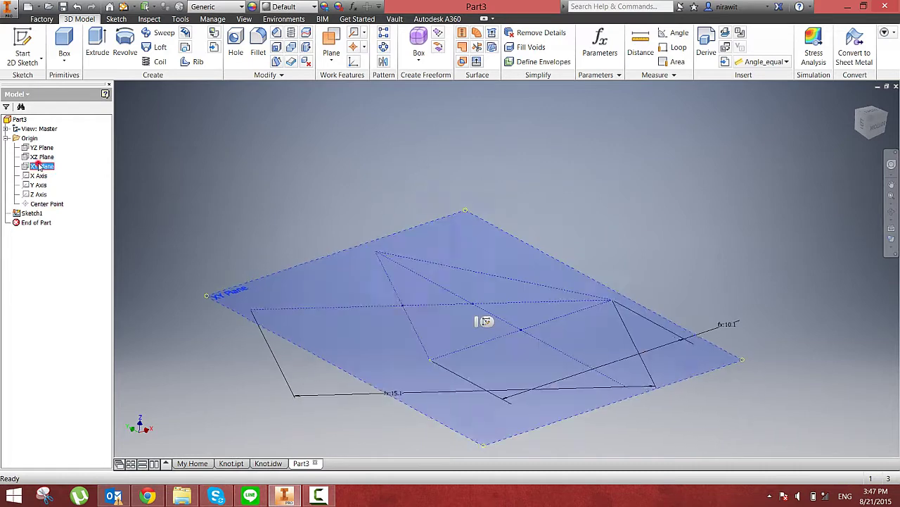
click(258, 162)
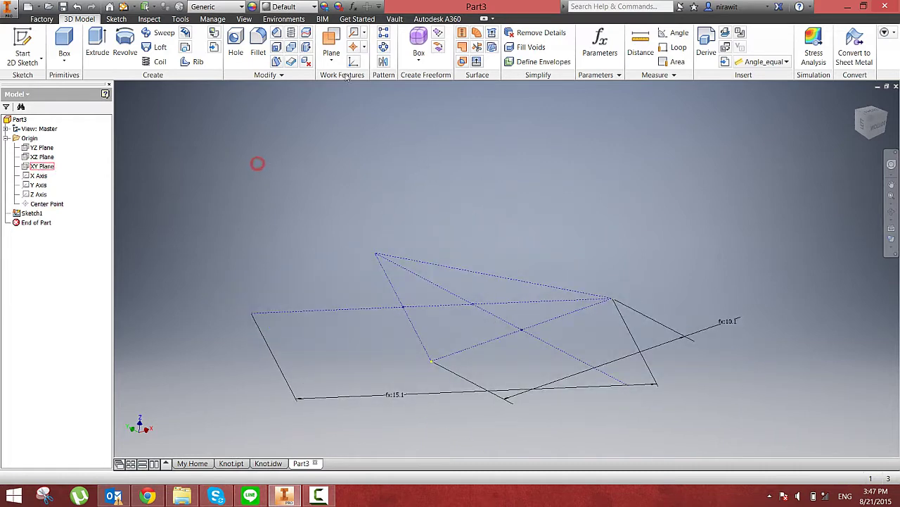
click(330, 40)
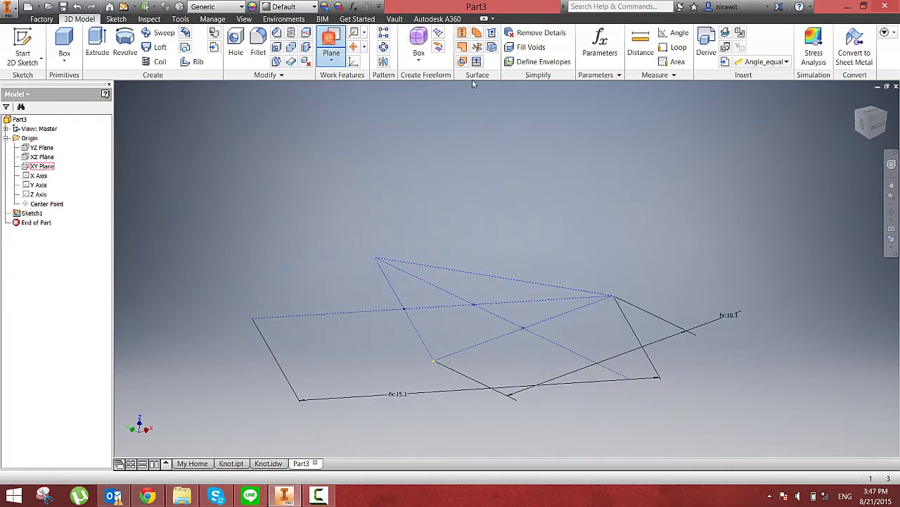
click(37, 169)
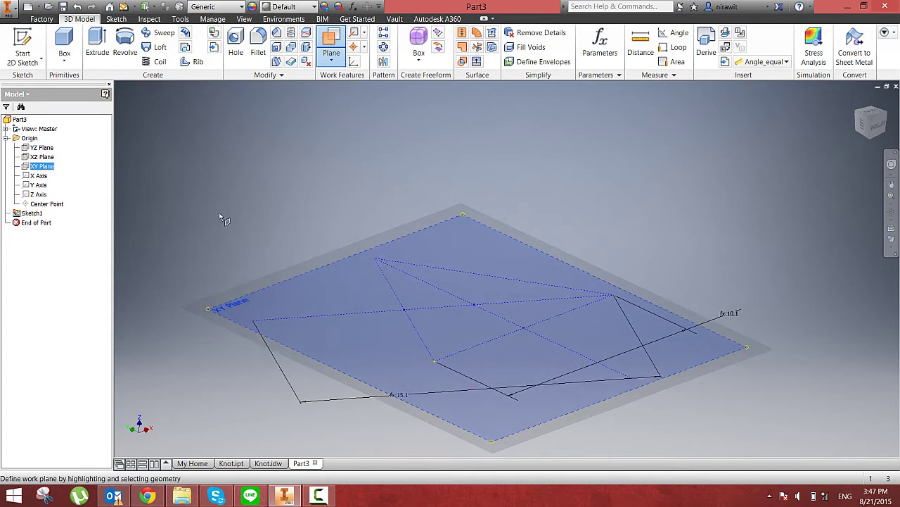
drag(220, 223, 235, 131)
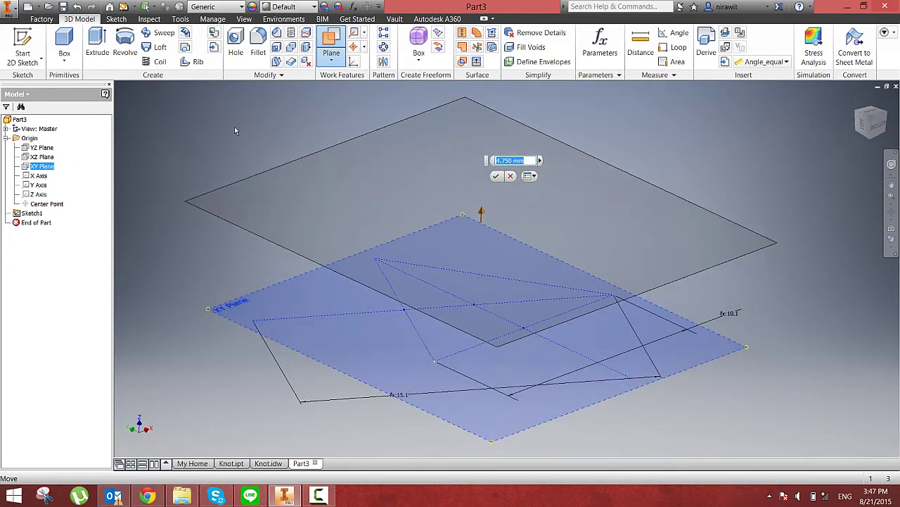
click(540, 161)
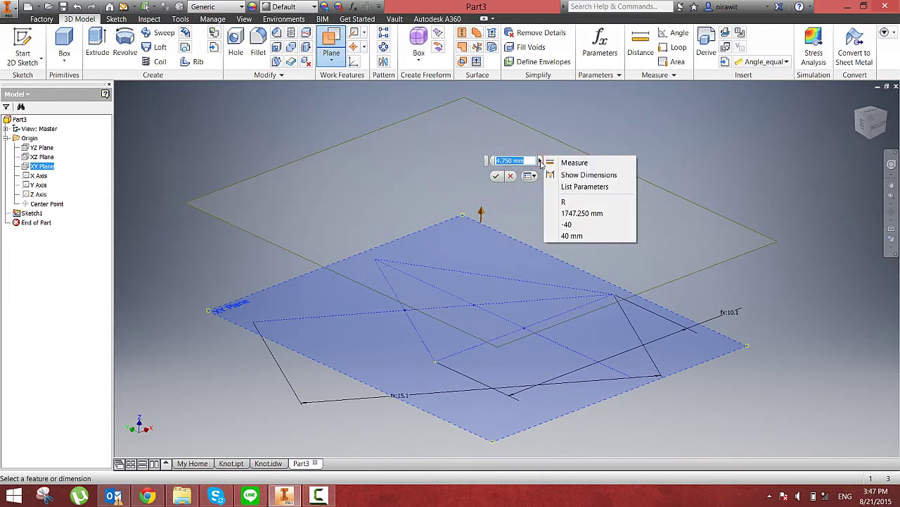
click(572, 188)
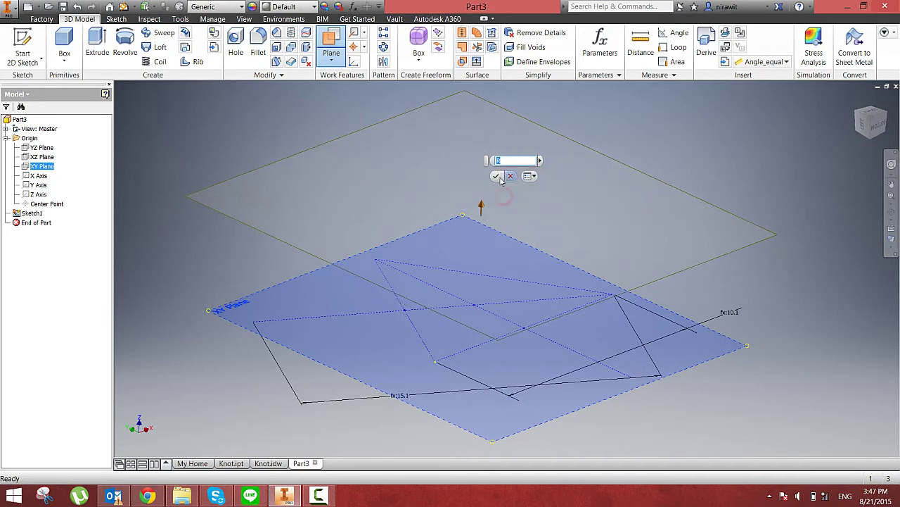
shift+middle_drag(443, 287, 582, 269)
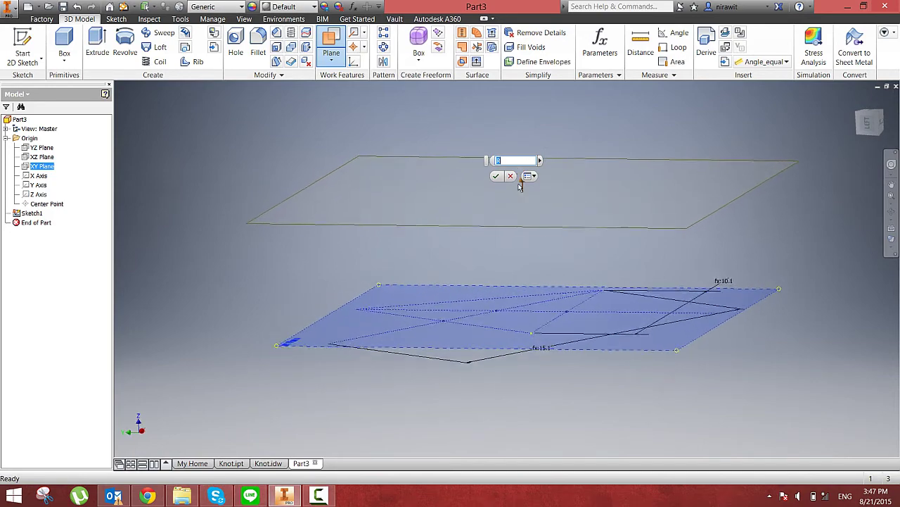
mouse_move(464, 234)
shift+middle_down()
mouse_move(494, 204)
mouse_move(496, 182)
shift+middle_up()
click(496, 176)
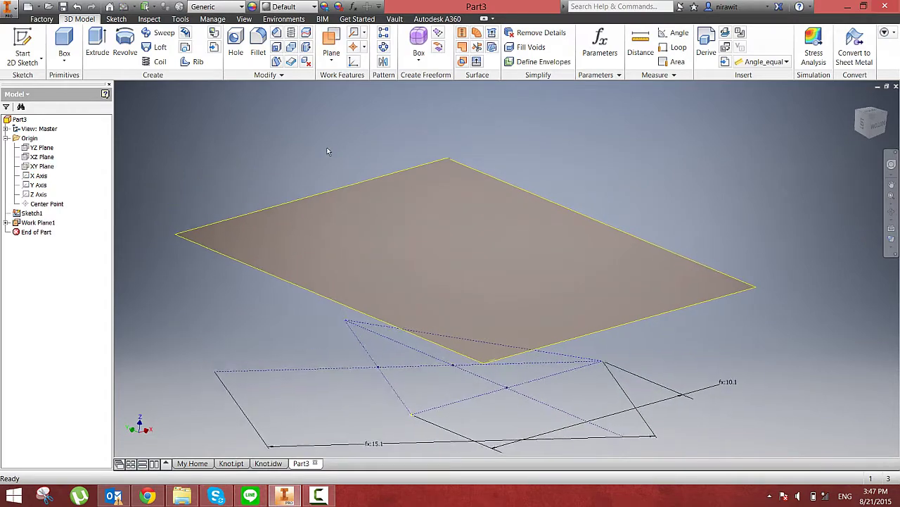
Examine in Knot.idw how the rod ends and bends connect in the shaded 3D view of the knot
click(265, 463)
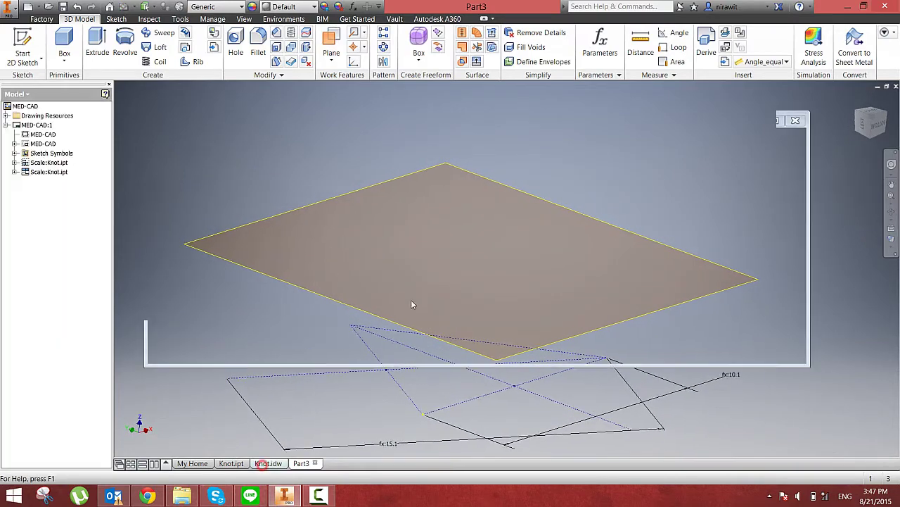
middle_drag(333, 329, 235, 404)
scroll(345, 394, up, 3)
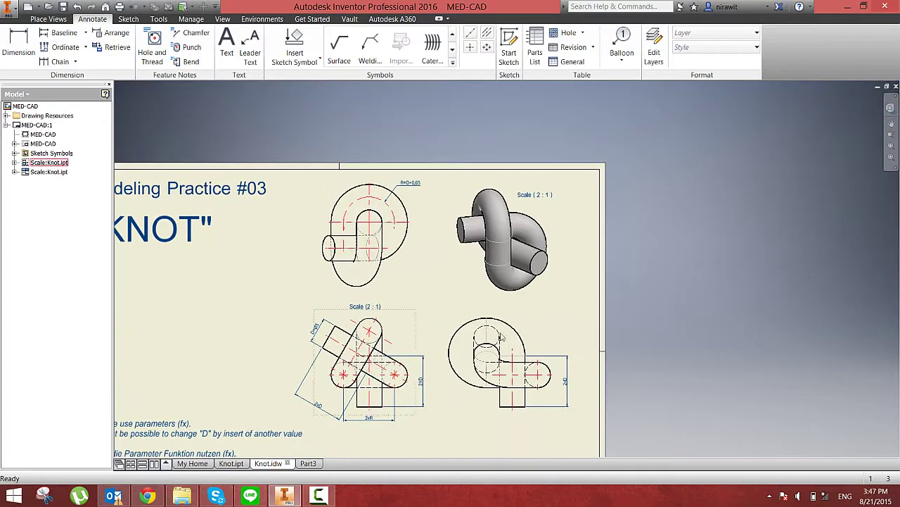
scroll(540, 304, down, 3)
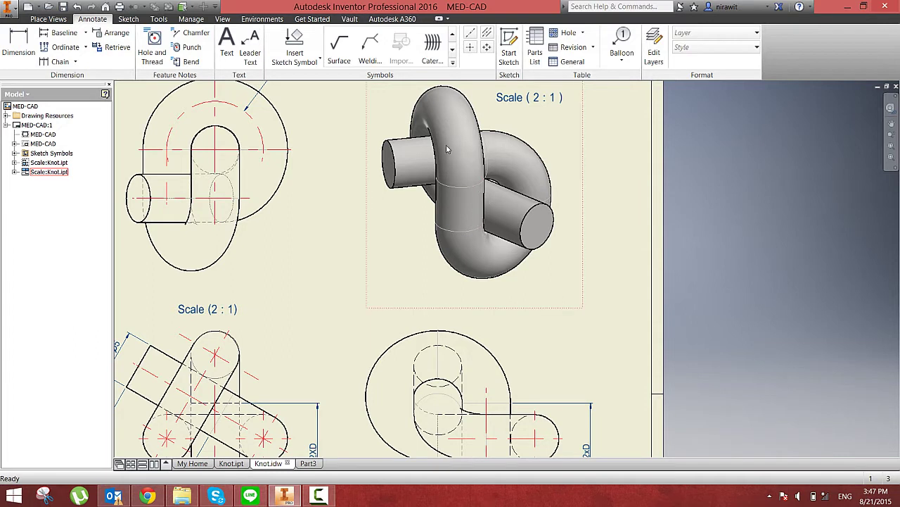
click(488, 261)
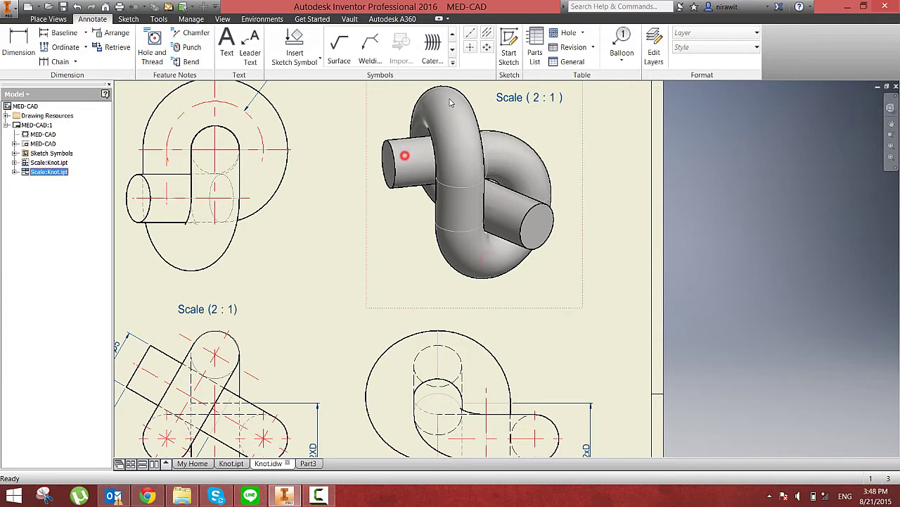
Switch back to Part3 and create a second work plane offset above the first one by the parameter R
click(309, 463)
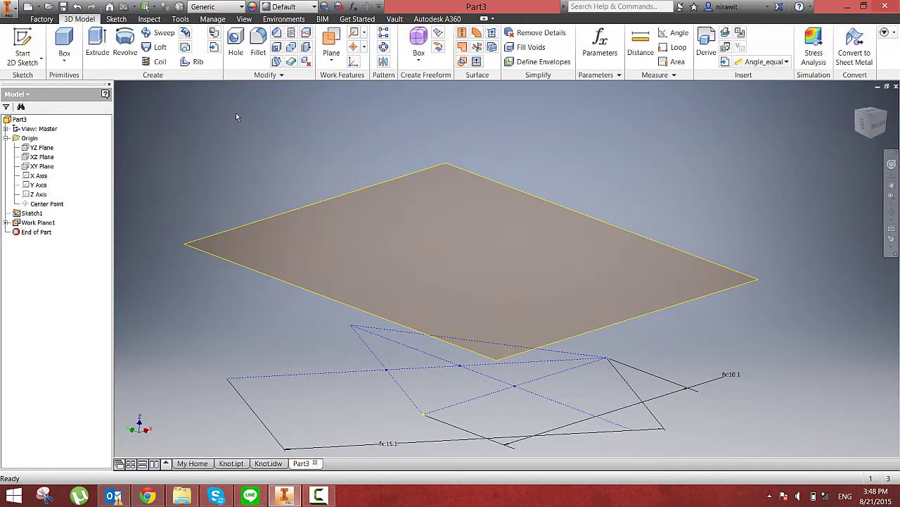
scroll(422, 211, down, 3)
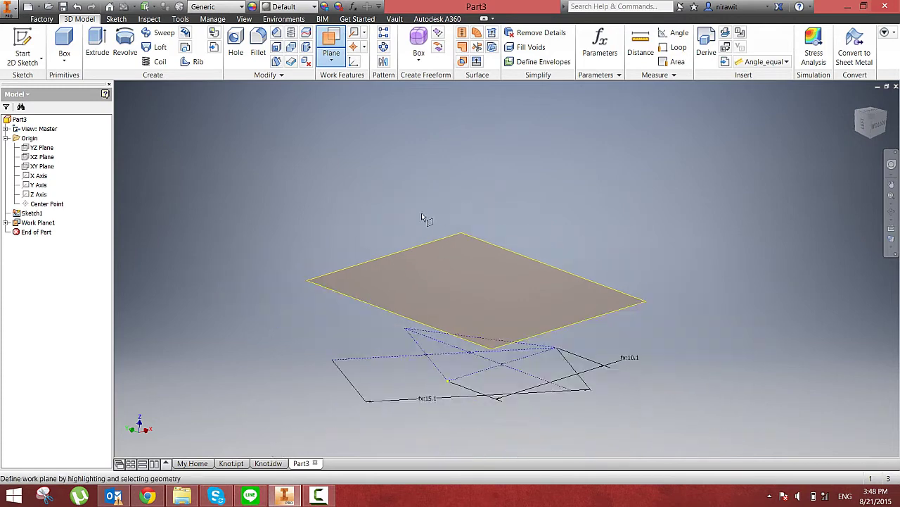
click(408, 249)
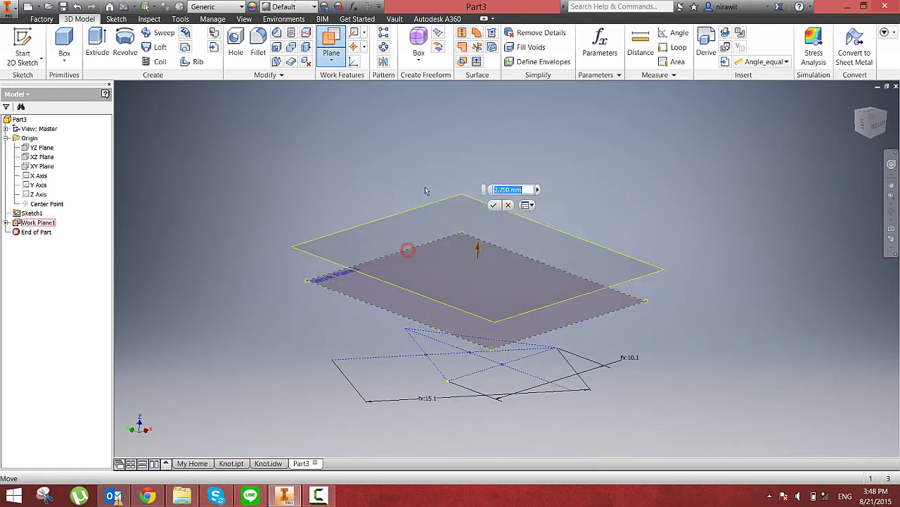
click(542, 157)
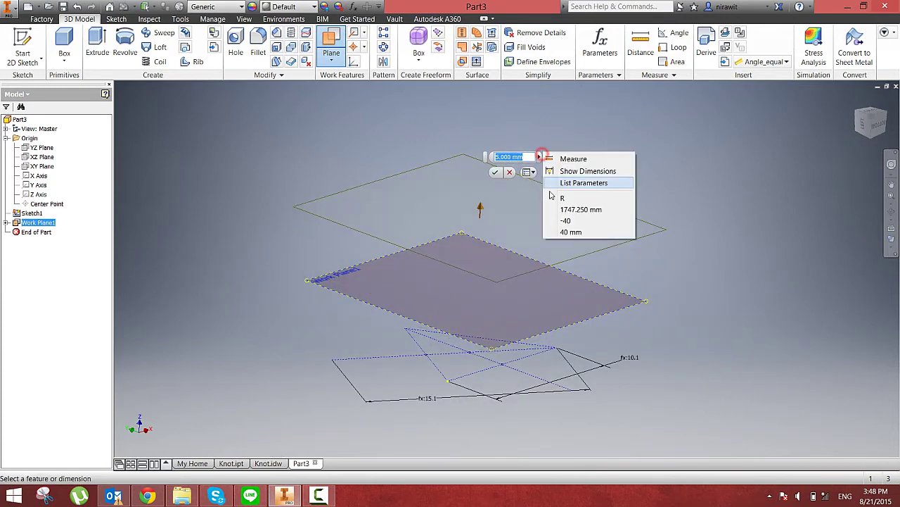
click(550, 194)
click(494, 173)
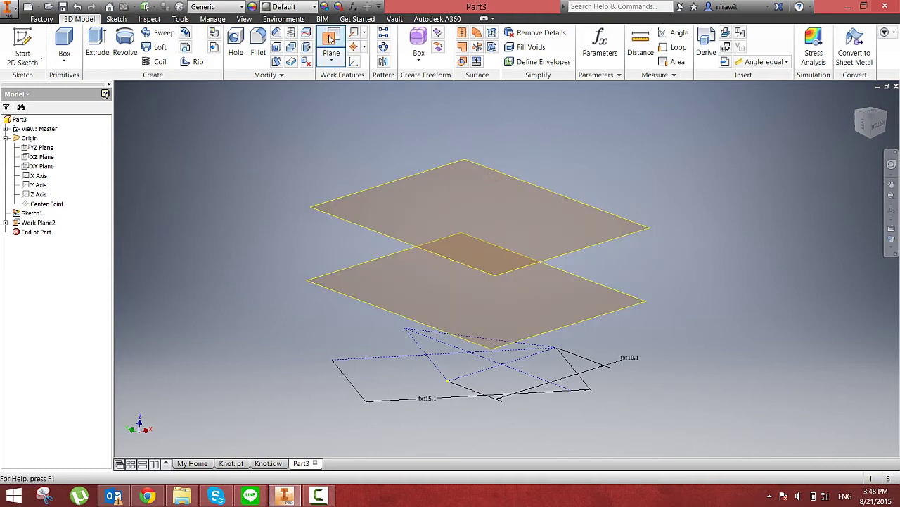
Create a third work plane offset above the second one by the parameter R
click(488, 165)
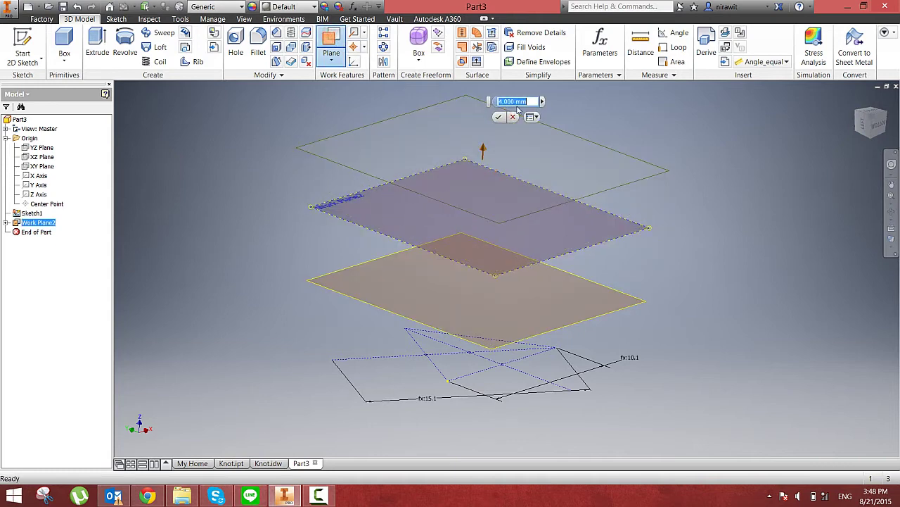
click(543, 102)
click(565, 143)
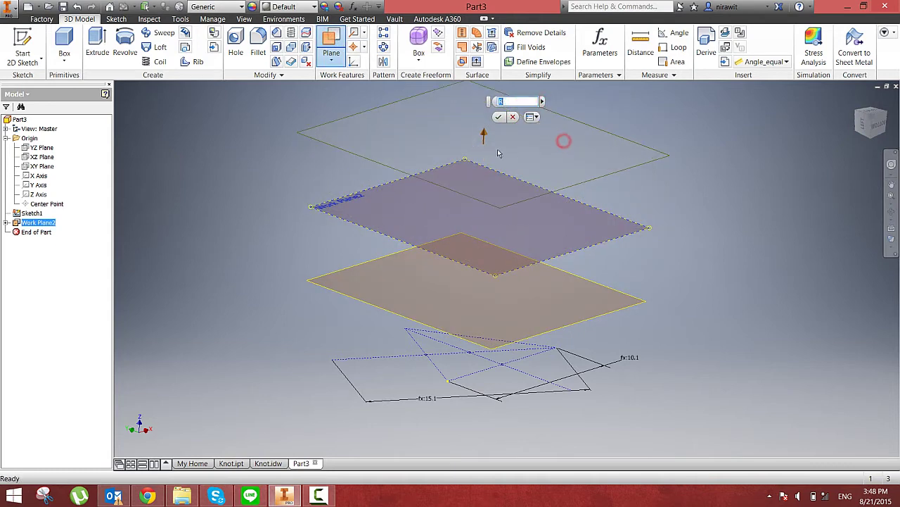
click(498, 118)
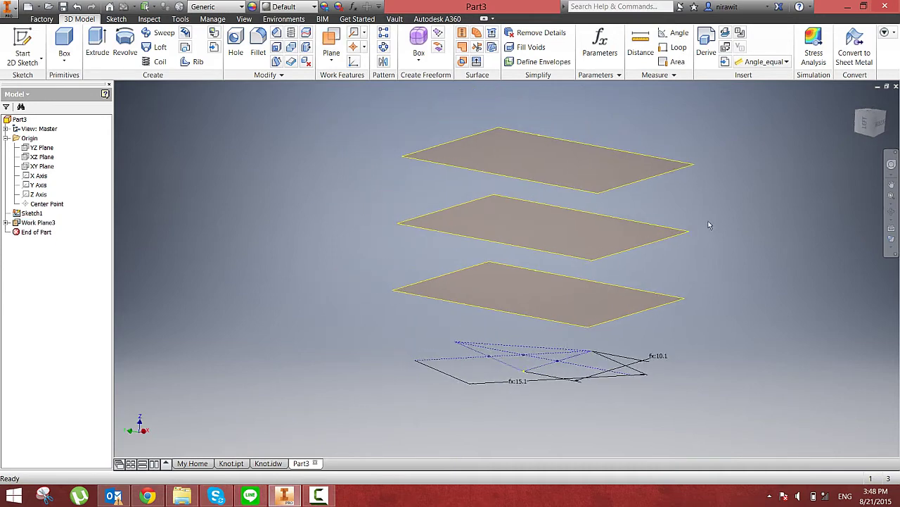
Start a new 2D sketch on the lowest offset work plane
click(746, 264)
click(299, 209)
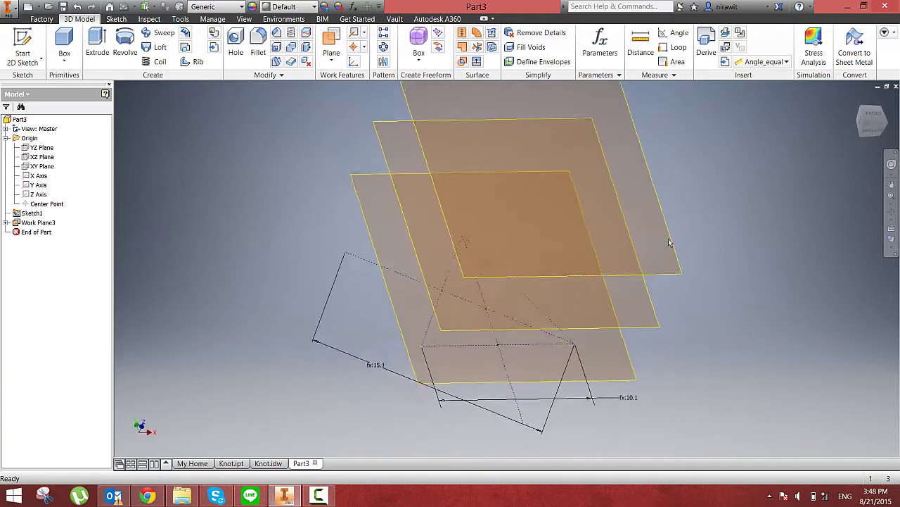
click(707, 237)
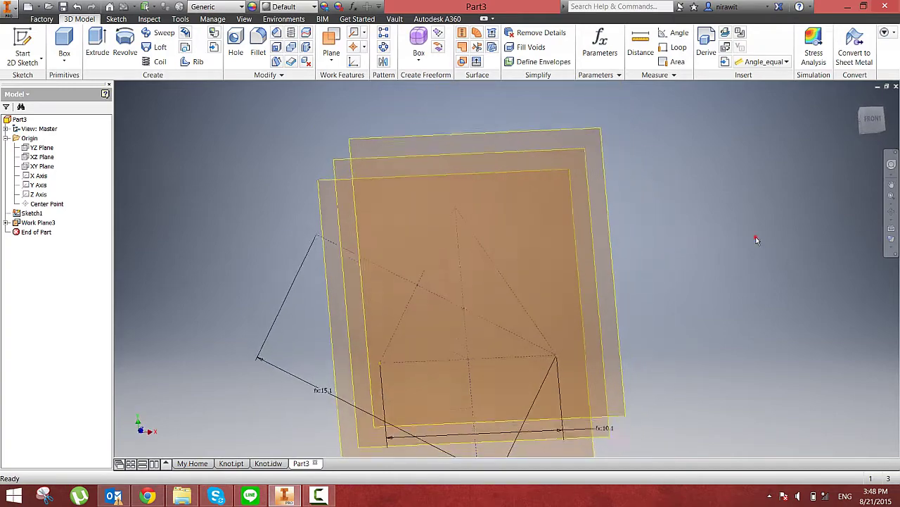
click(755, 237)
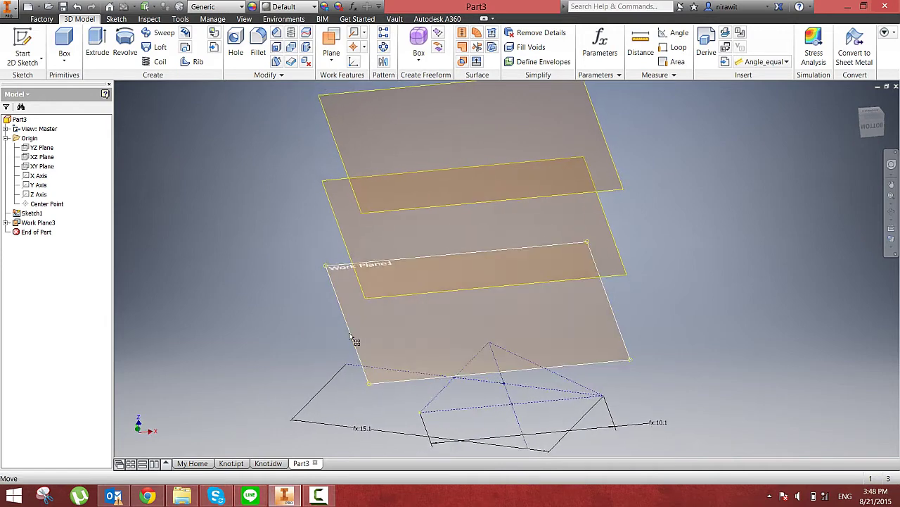
click(350, 334)
click(323, 344)
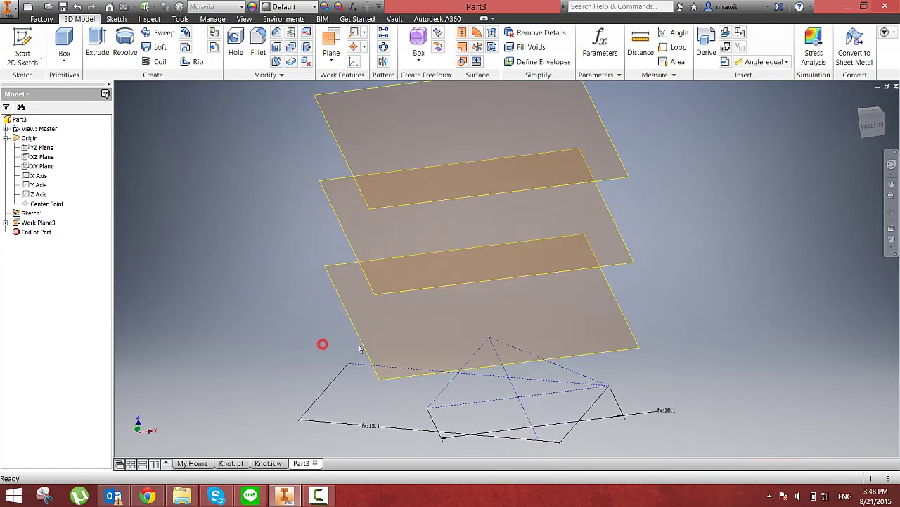
click(363, 343)
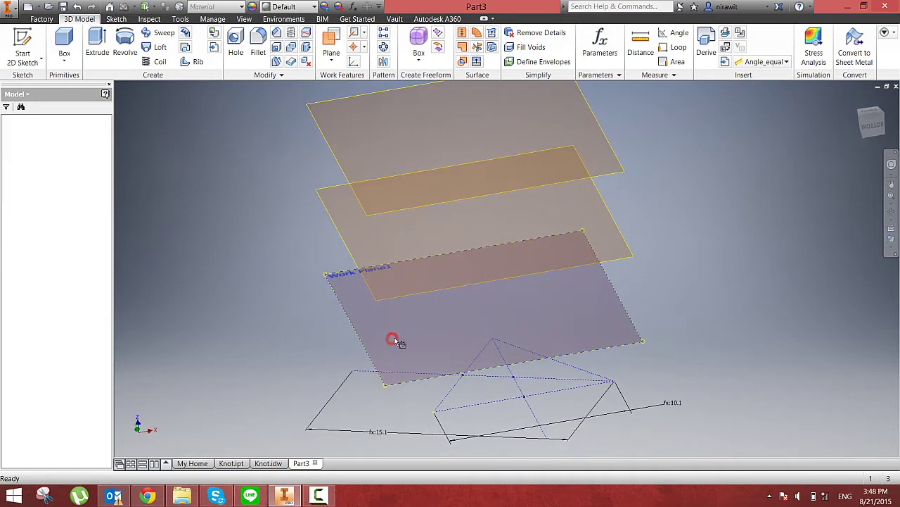
click(394, 341)
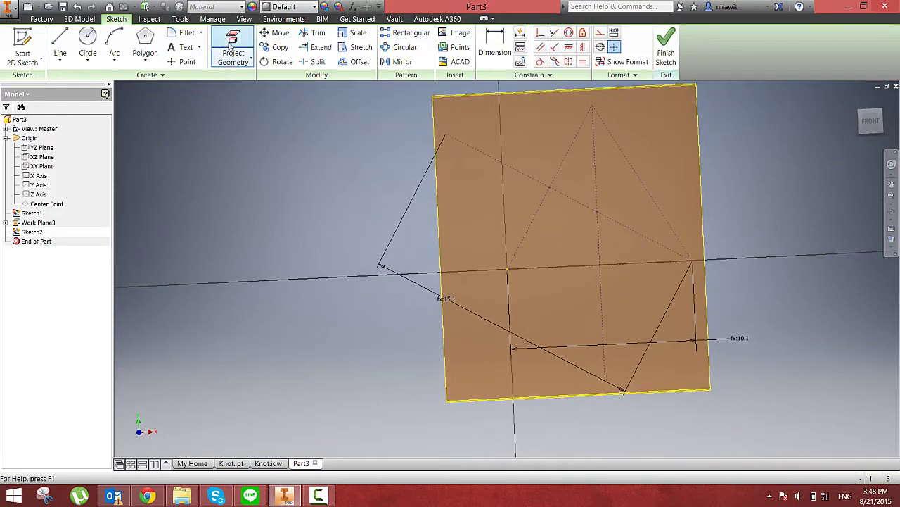
Project the triangle's apex, its right corner and the lower end of the vertical line into the sketch, and finish it
click(232, 41)
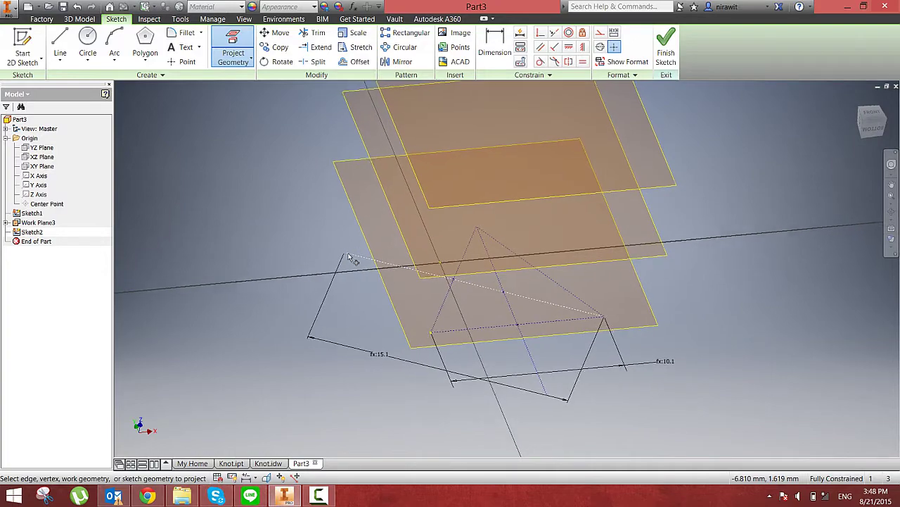
mouse_move(351, 258)
shift+middle_down()
mouse_move(321, 261)
mouse_move(317, 281)
mouse_move(386, 376)
mouse_move(478, 362)
mouse_move(442, 344)
mouse_move(374, 342)
shift+middle_up()
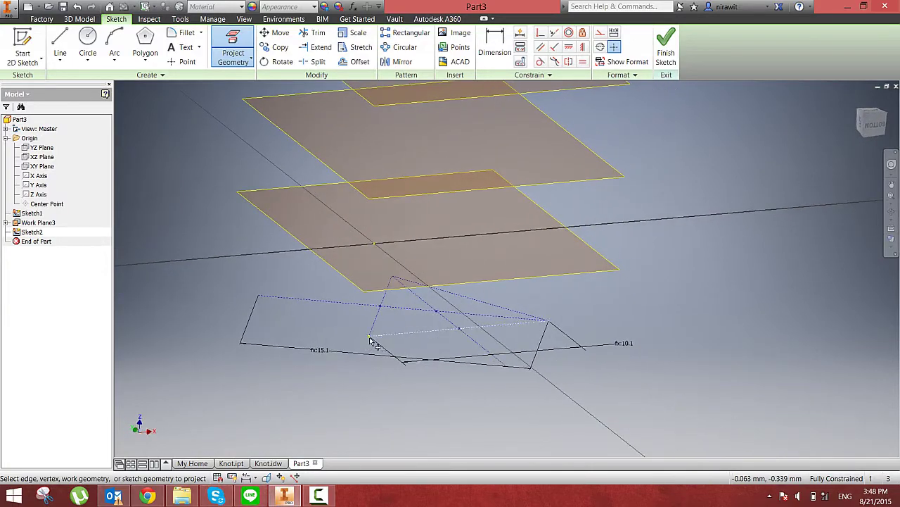
mouse_move(264, 287)
shift+middle_down()
mouse_move(272, 295)
mouse_move(342, 241)
mouse_move(334, 348)
mouse_move(376, 341)
mouse_move(389, 246)
shift+middle_up()
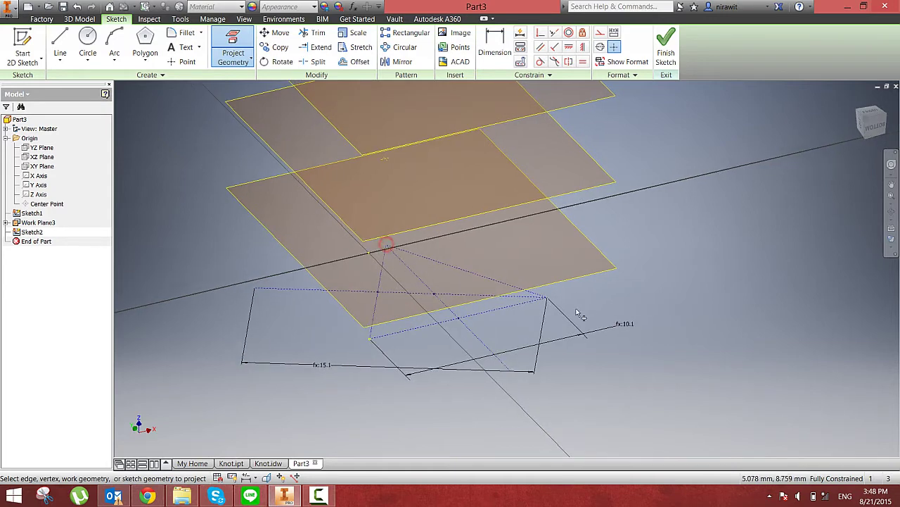
click(548, 298)
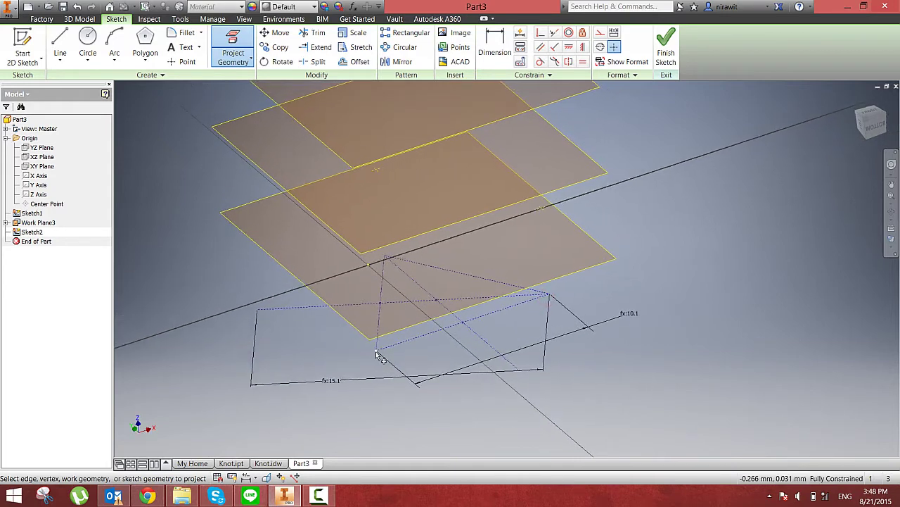
mouse_move(378, 355)
shift+middle_down()
mouse_move(474, 388)
mouse_move(403, 362)
mouse_move(378, 376)
mouse_move(358, 183)
mouse_move(393, 272)
shift+middle_up()
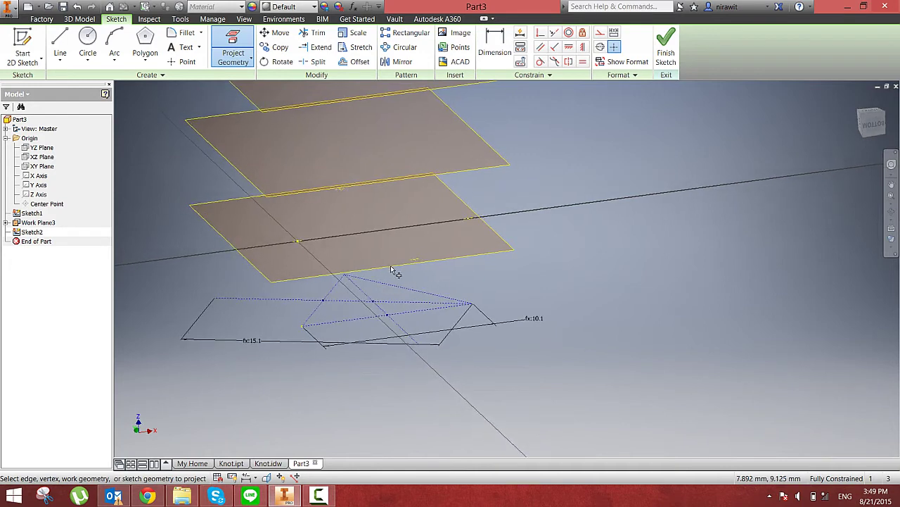
mouse_move(496, 213)
shift+middle_down()
mouse_move(477, 251)
mouse_move(396, 271)
shift+middle_up()
right_click(398, 269)
click(438, 265)
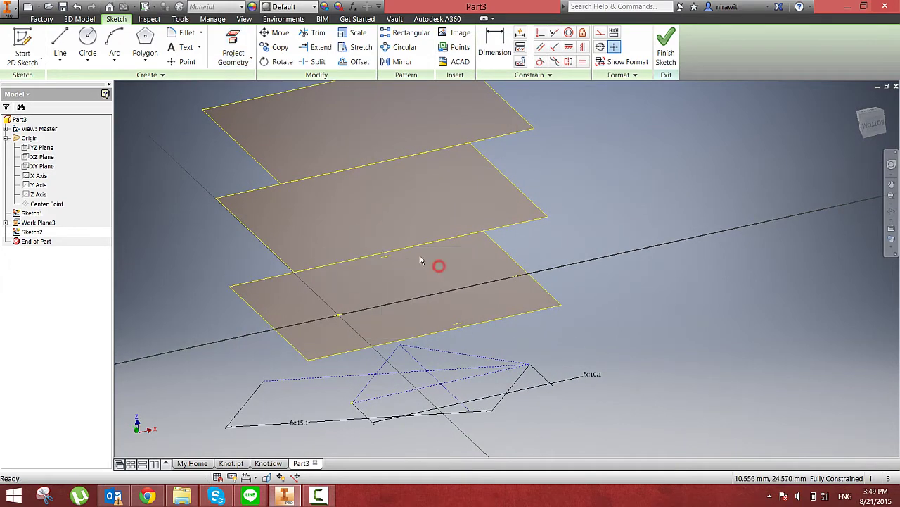
click(667, 61)
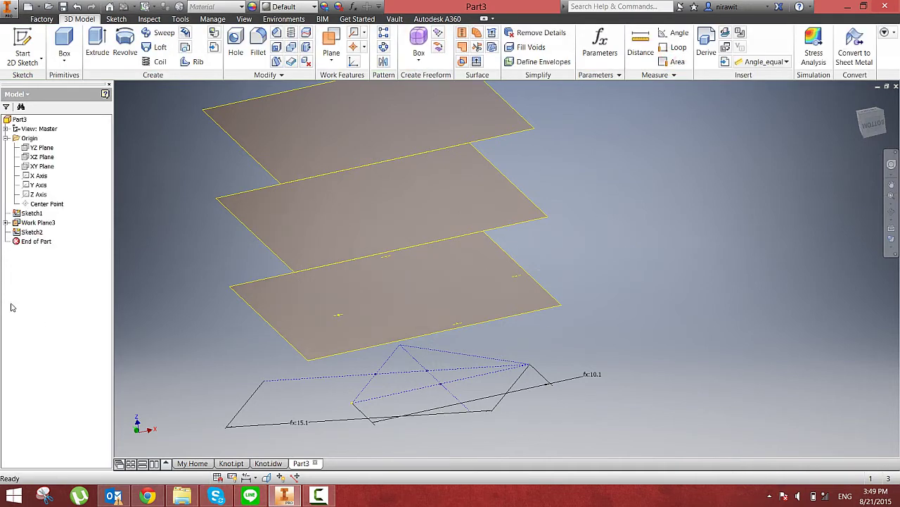
Set the line color of Sketch2 to Cyan in its geometry properties
right_click(30, 233)
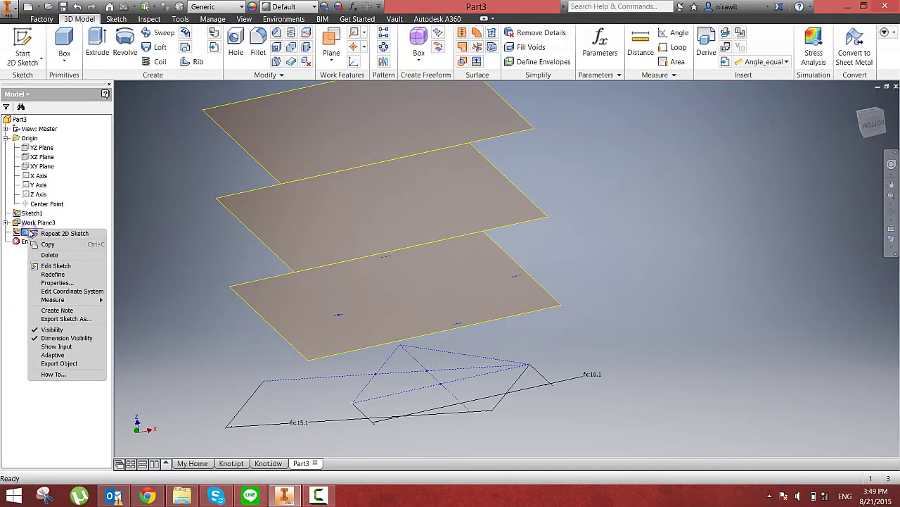
click(80, 212)
right_click(40, 232)
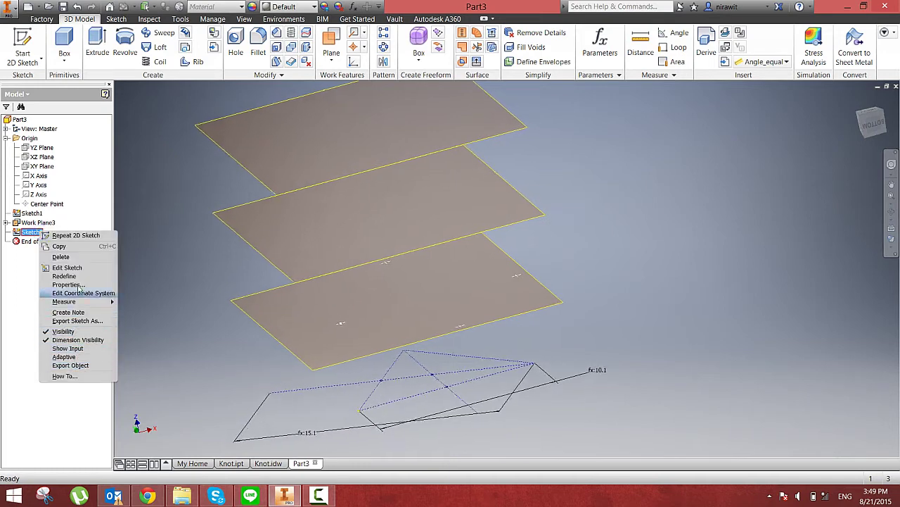
click(79, 285)
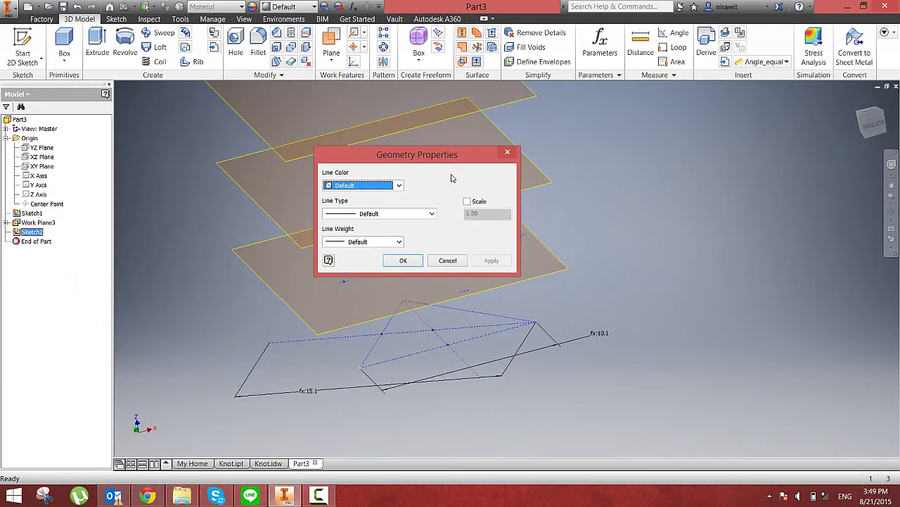
click(399, 186)
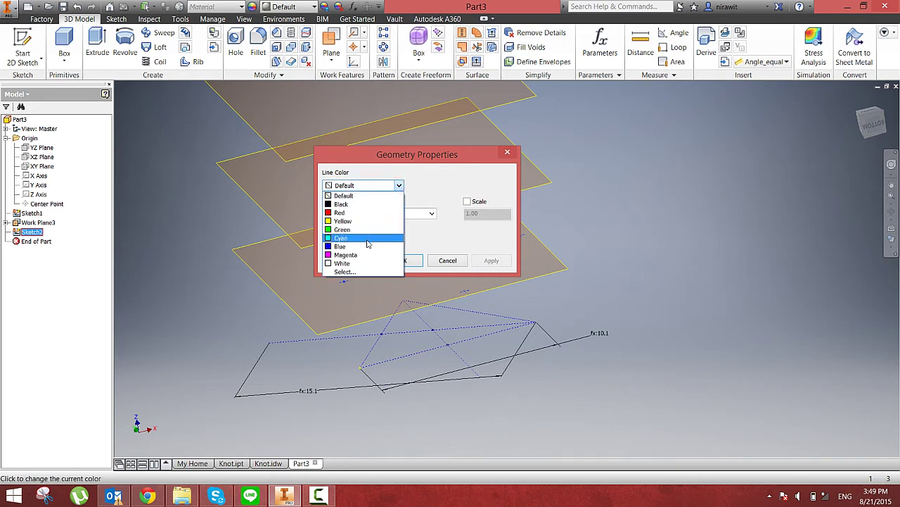
click(366, 239)
click(407, 260)
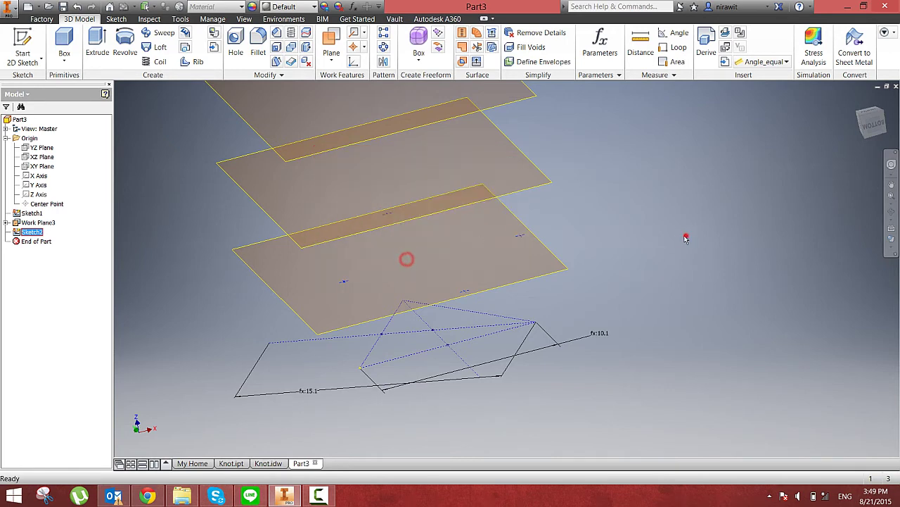
click(686, 237)
In a new sketch on the middle work plane, project the triangle's apex, its right corner and the long slanted line's outer end
mouse_move(630, 242)
shift+middle_down()
mouse_move(525, 268)
mouse_move(471, 220)
shift+middle_up()
mouse_move(471, 221)
mouse_down()
mouse_move(166, 137)
mouse_move(310, 181)
mouse_up()
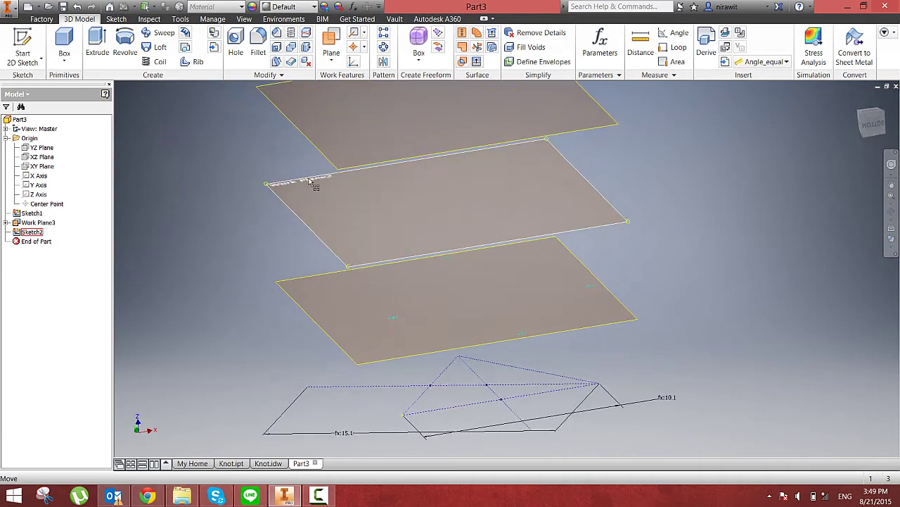
click(312, 181)
click(335, 175)
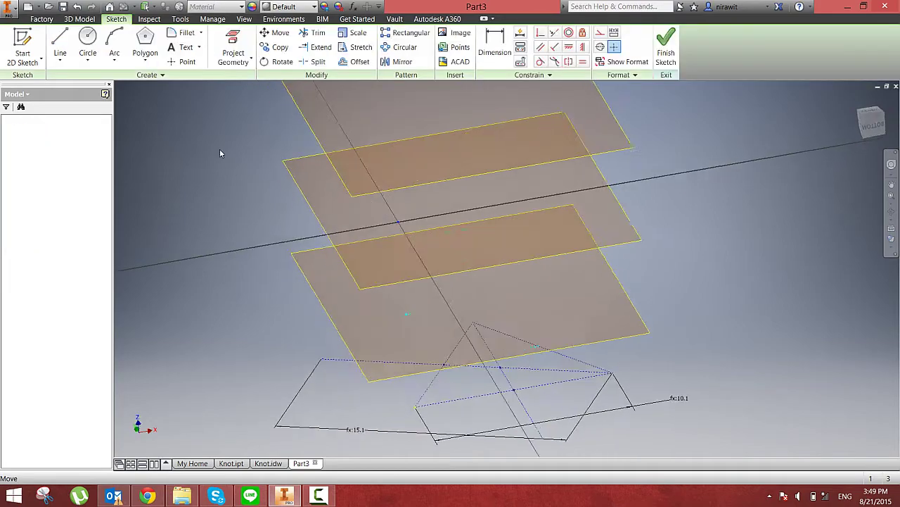
key(F5)
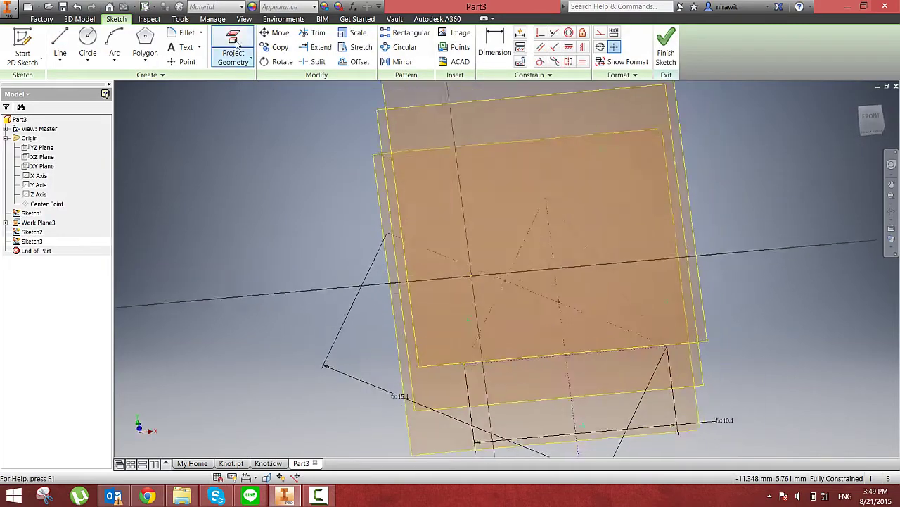
click(233, 48)
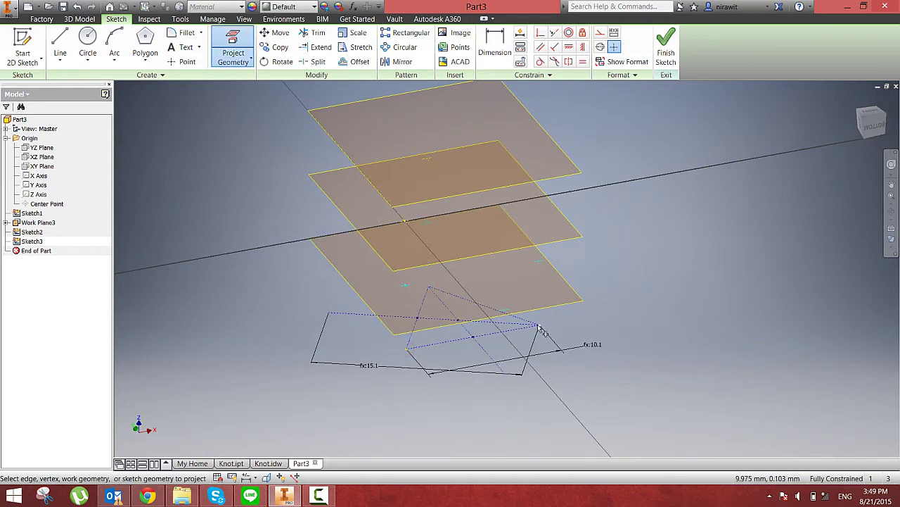
mouse_move(578, 407)
shift+middle_down()
mouse_move(551, 410)
mouse_move(512, 375)
mouse_move(325, 328)
mouse_move(310, 309)
mouse_move(325, 301)
mouse_move(262, 280)
shift+middle_up()
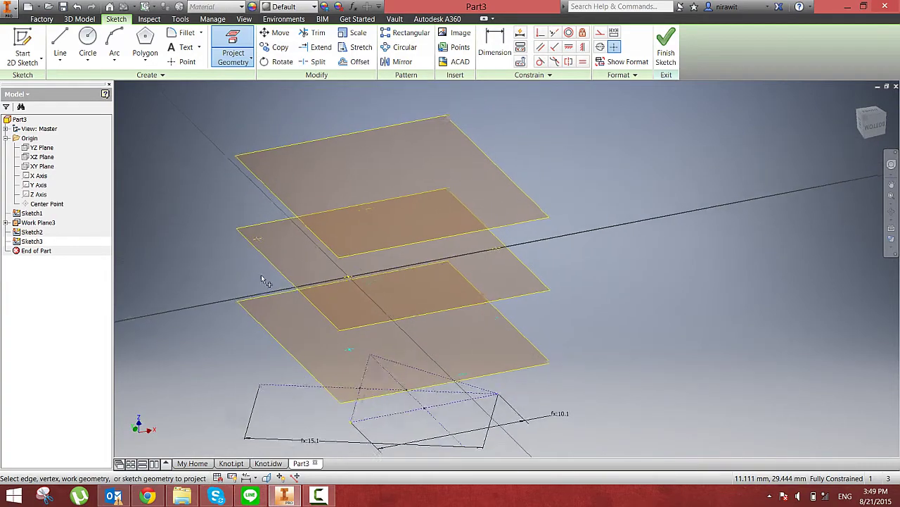
click(666, 49)
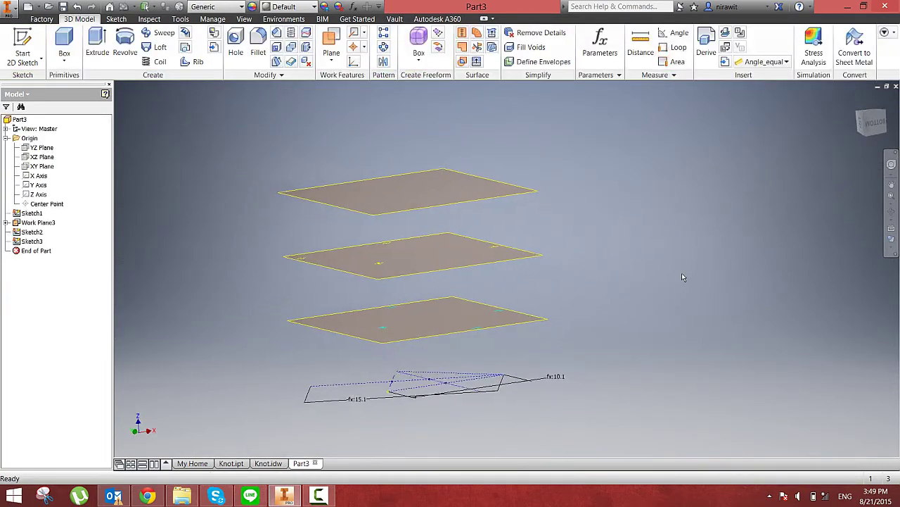
Start a new 2D sketch on the topmost offset work plane
shift+middle_drag(204, 148, 292, 172)
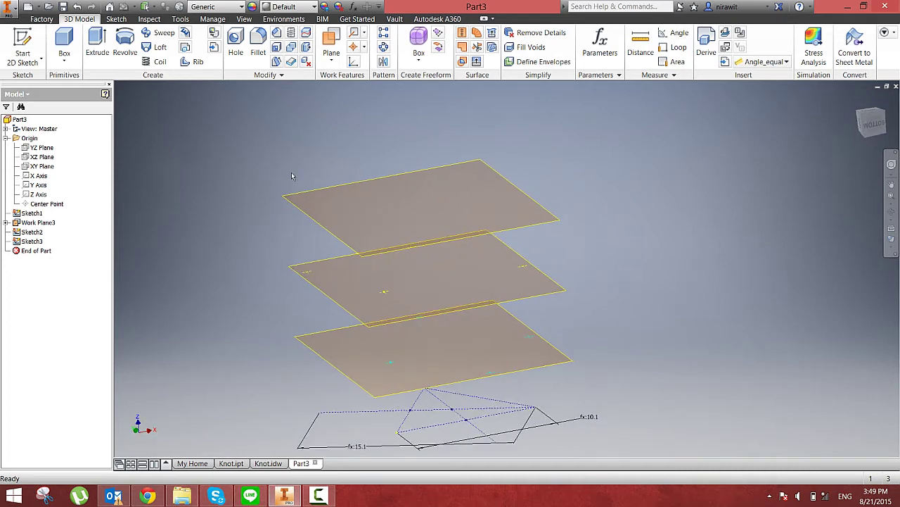
shift+middle_drag(317, 297, 186, 260)
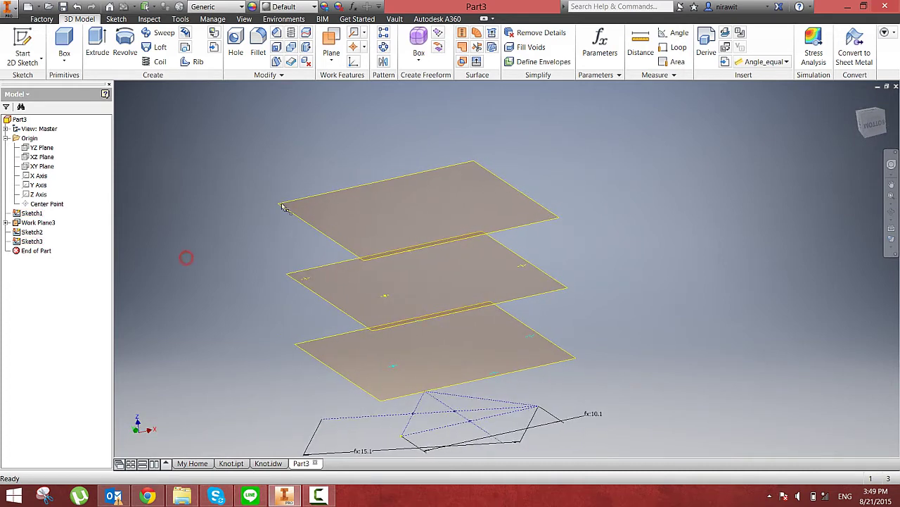
click(304, 197)
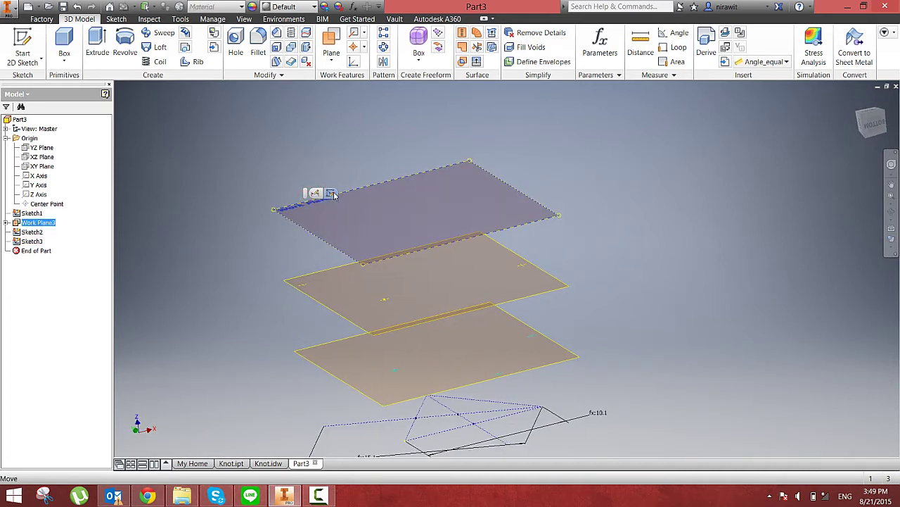
key(s)
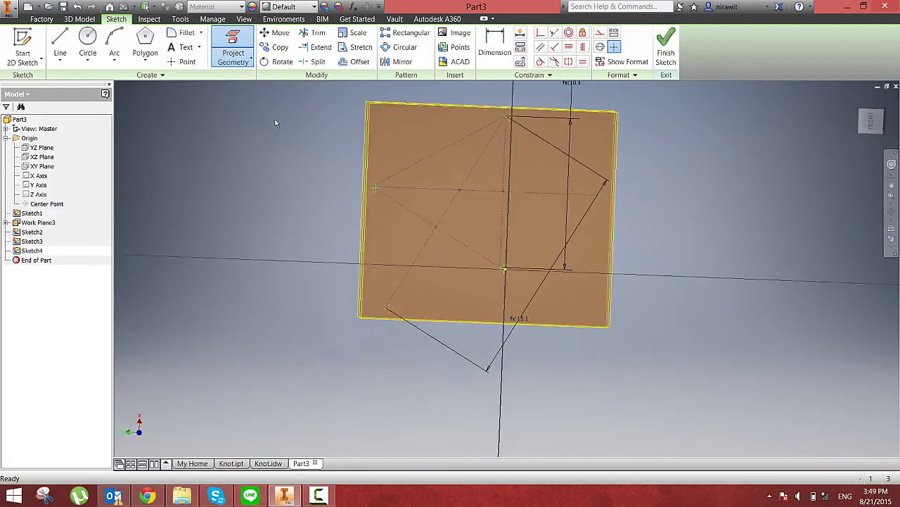
Project the construction triangle's corner at the origin and its rear corner into the sketch, and finish it
mouse_move(308, 143)
shift+middle_down()
mouse_move(401, 176)
mouse_move(433, 199)
mouse_move(462, 262)
mouse_move(469, 358)
shift+middle_up()
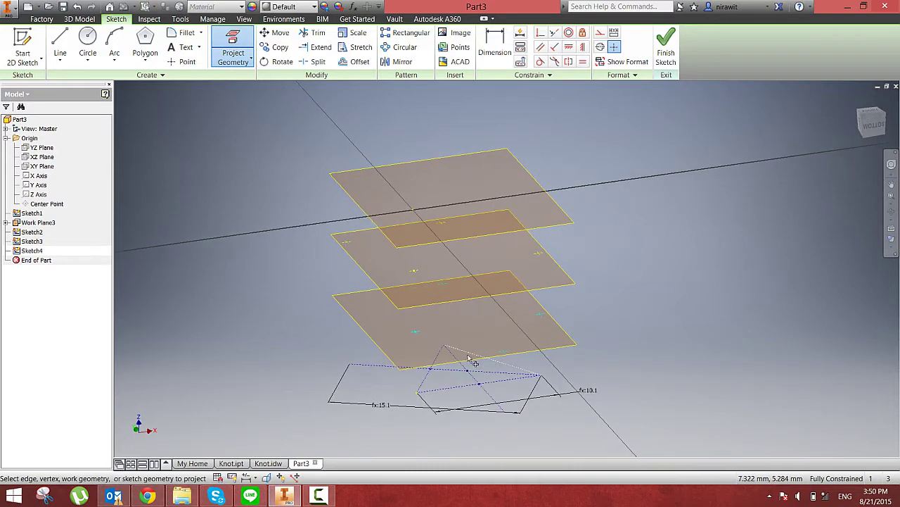
click(417, 392)
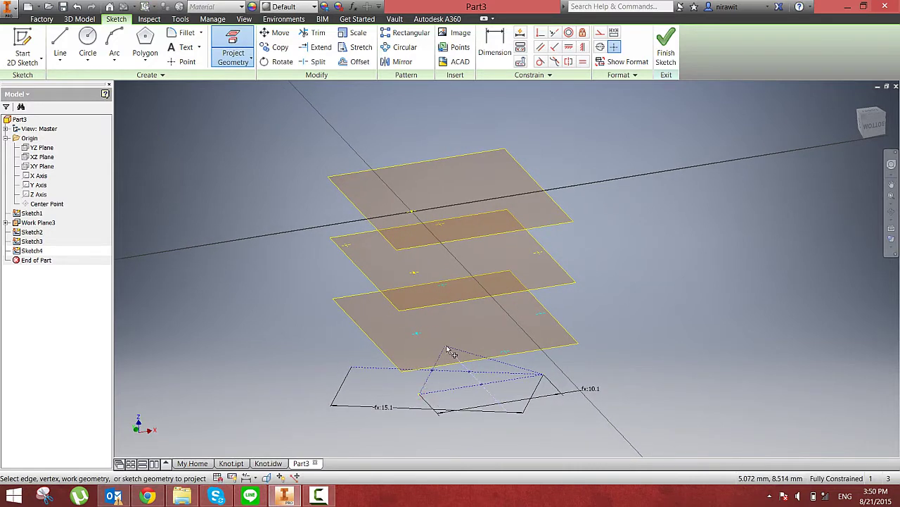
shift+middle_drag(446, 346, 514, 199)
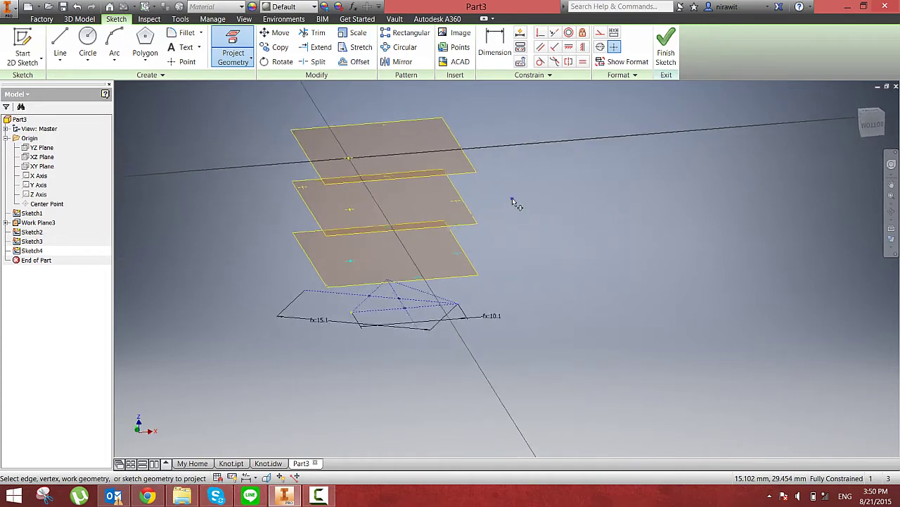
right_click(512, 198)
click(552, 199)
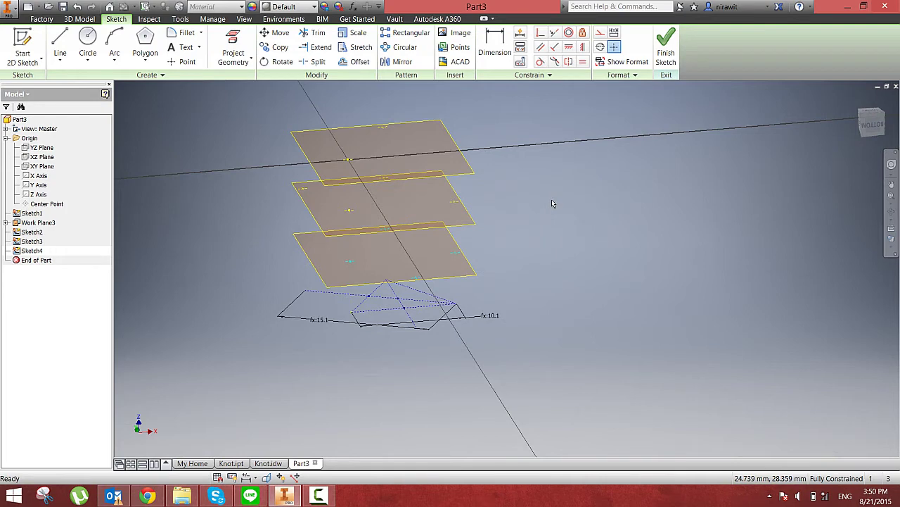
mouse_move(597, 169)
shift+middle_down()
mouse_move(612, 175)
mouse_move(620, 164)
shift+middle_up()
click(668, 54)
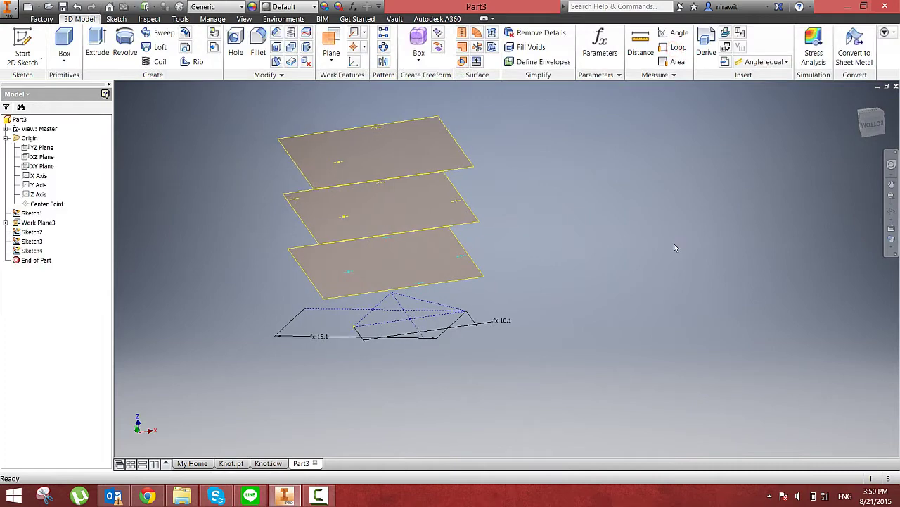
In a new 3D sketch, draw a line across the middle work plane from the outer-end point to the point above the triangle's right corner
click(30, 64)
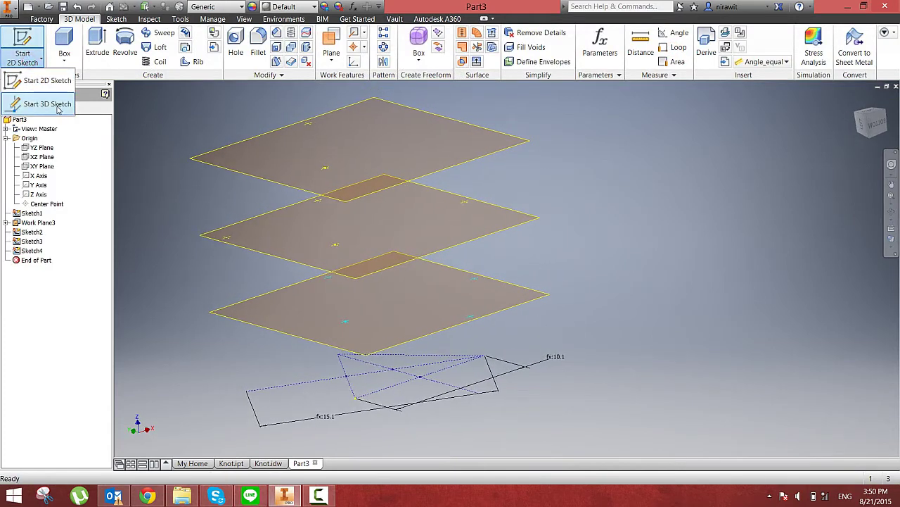
click(61, 113)
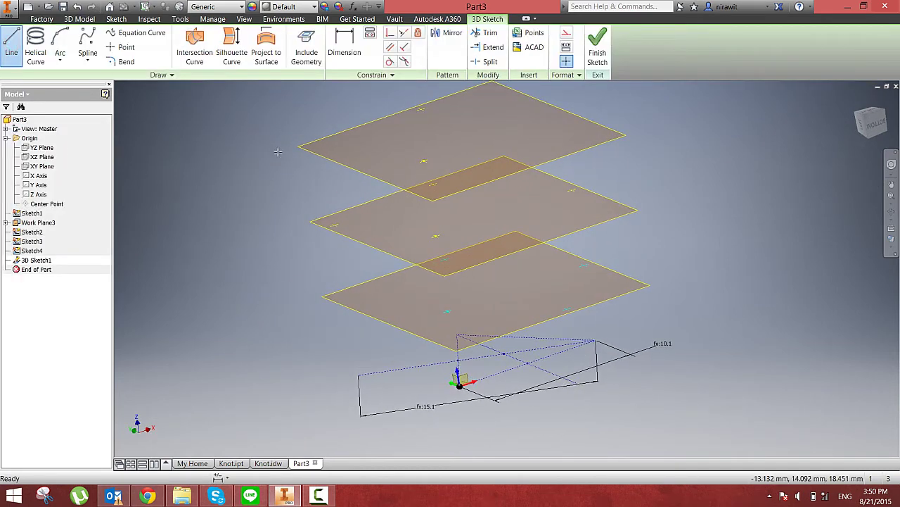
mouse_move(306, 180)
shift+middle_down()
mouse_move(326, 207)
mouse_move(294, 273)
shift+middle_up()
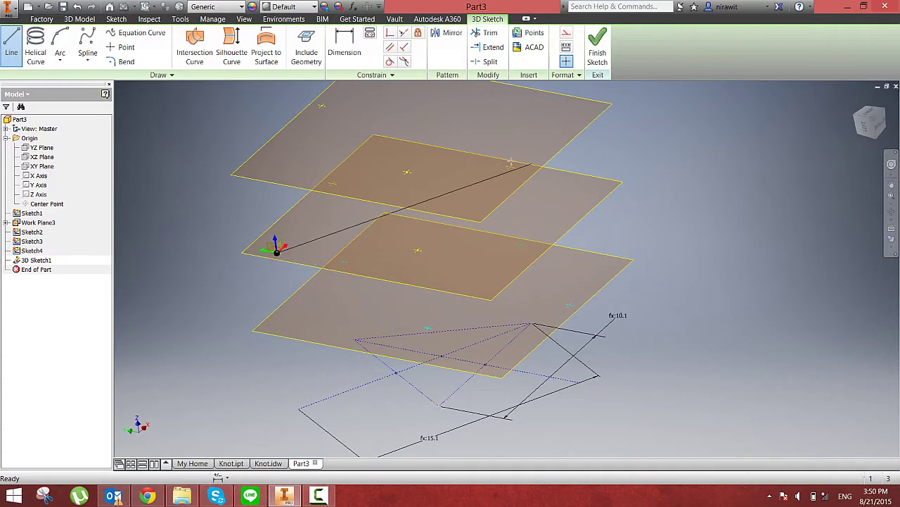
shift+middle_drag(511, 162, 508, 167)
click(509, 168)
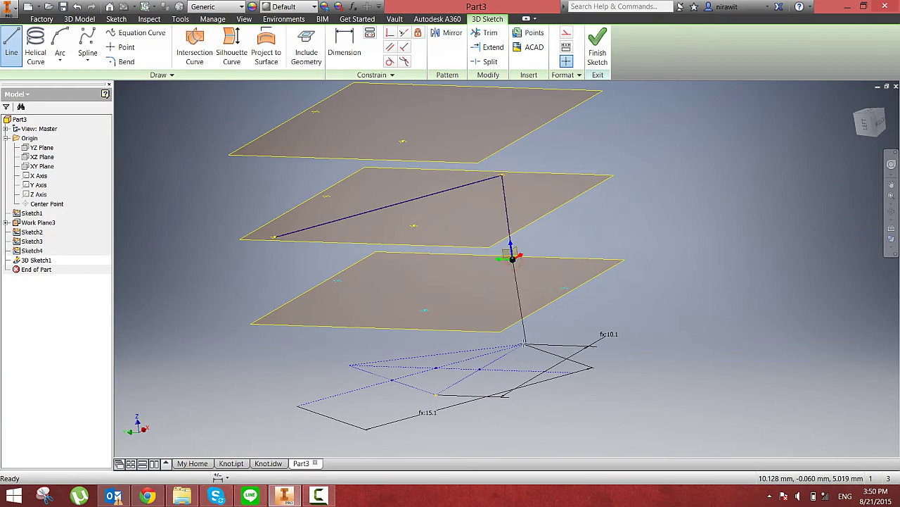
Continue the line down to the base triangle's right corner and along its edge to the corner at the origin
scroll(522, 344, down, 2)
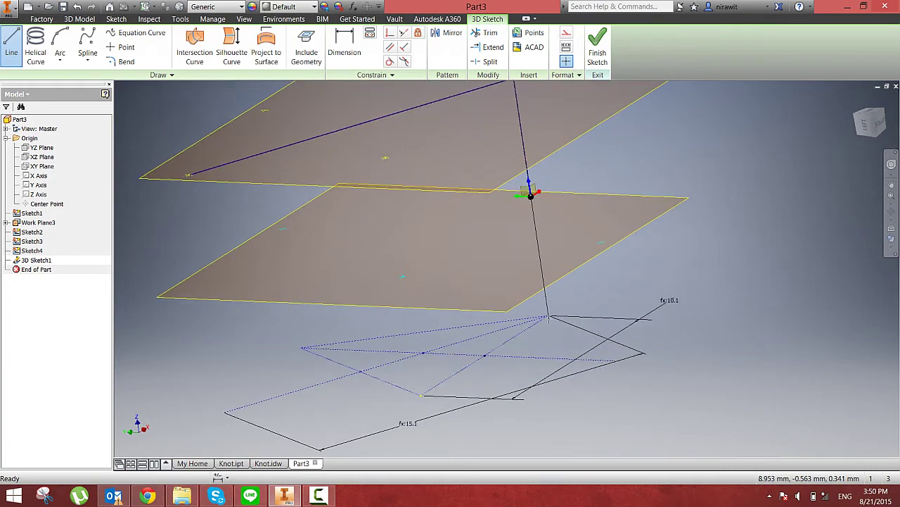
click(548, 315)
shift+middle_drag(573, 342, 583, 320)
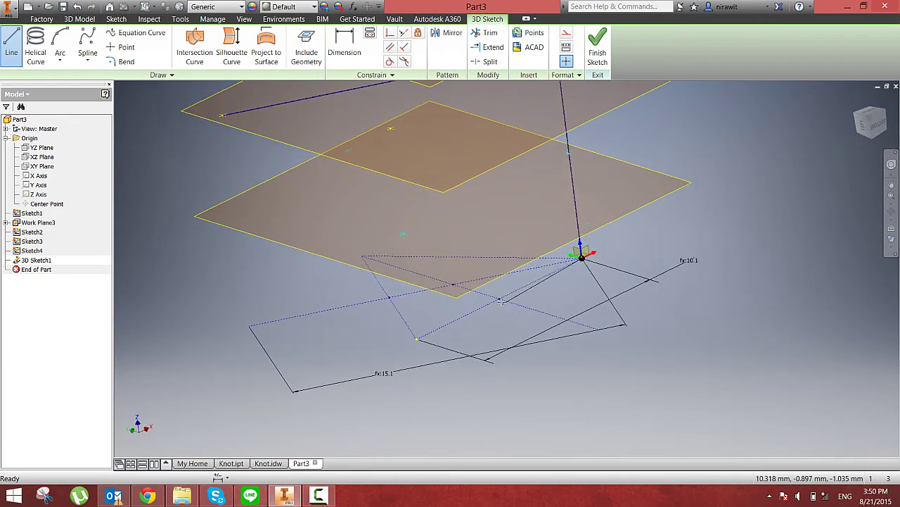
shift+middle_drag(445, 328, 522, 243)
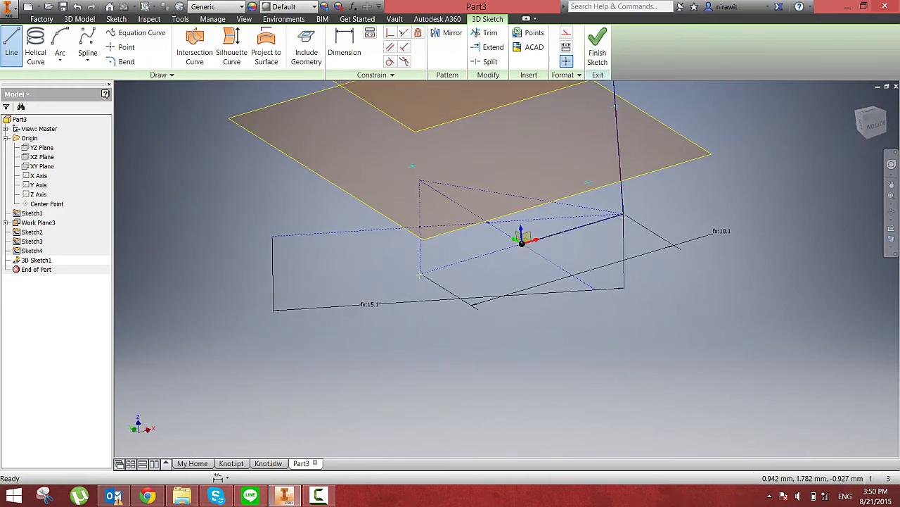
mouse_move(320, 264)
shift+middle_down()
mouse_move(340, 211)
mouse_move(420, 216)
mouse_move(412, 190)
shift+middle_up()
Continue the path up to the top work plane, across to its rear point, down to the lowest plane and across to its front point
mouse_move(437, 292)
shift+middle_down()
mouse_move(429, 291)
mouse_move(408, 191)
mouse_move(512, 236)
shift+middle_up()
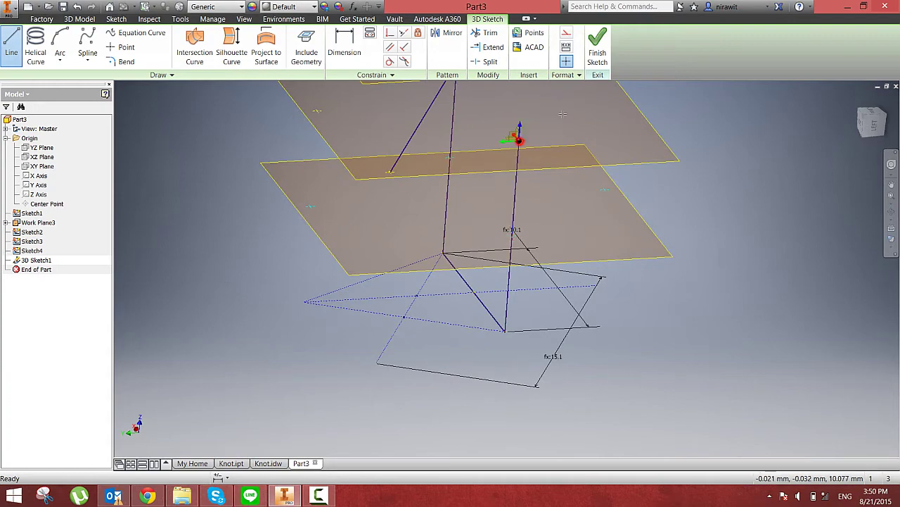
mouse_move(563, 113)
shift+middle_down()
mouse_move(475, 158)
mouse_move(524, 152)
mouse_move(549, 176)
mouse_move(515, 102)
shift+middle_up()
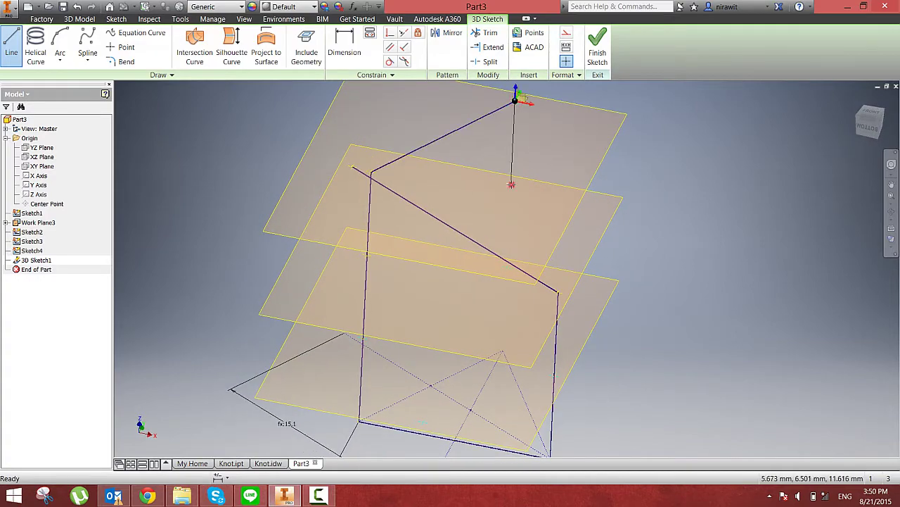
click(511, 184)
mouse_move(512, 185)
shift+middle_down()
mouse_move(767, 174)
mouse_move(523, 191)
mouse_move(479, 271)
mouse_move(535, 246)
mouse_move(605, 288)
mouse_move(686, 301)
mouse_move(787, 297)
mouse_move(730, 287)
shift+middle_up()
mouse_move(690, 320)
shift+middle_down()
mouse_move(623, 361)
mouse_move(626, 266)
shift+middle_up()
right_click(626, 266)
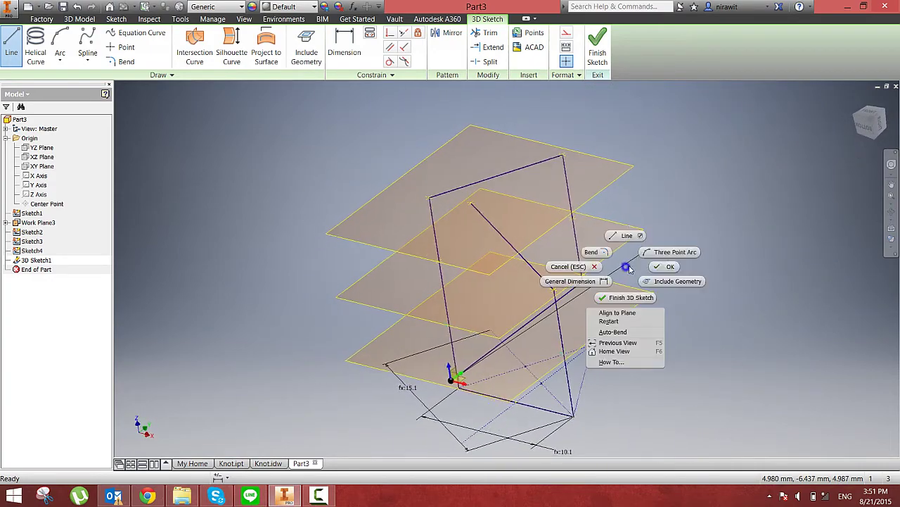
click(672, 269)
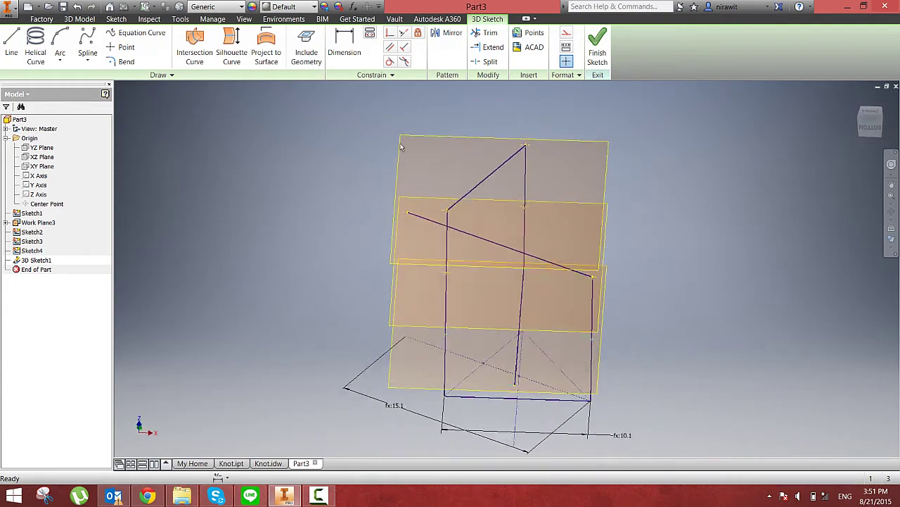
Check the bend radius in the Knot.idw drawing, then bend the path's rear corner on the top work plane with radius R
click(124, 61)
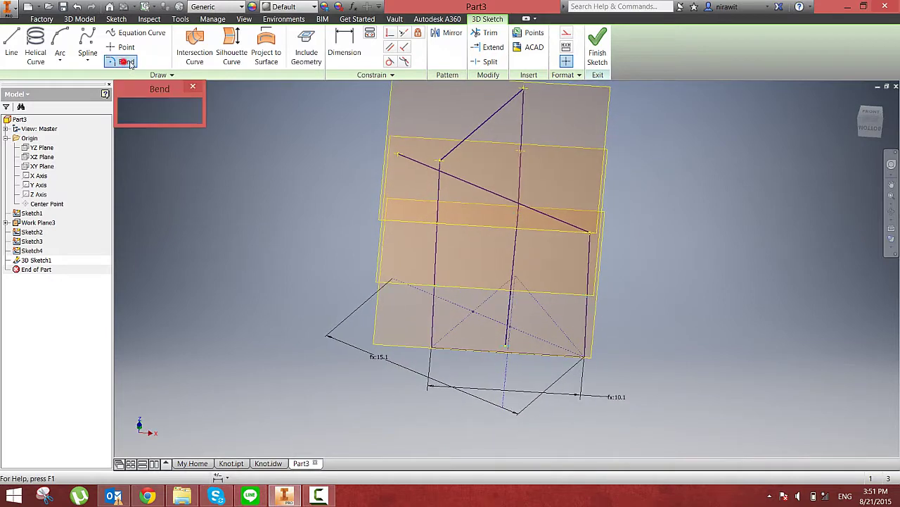
click(270, 464)
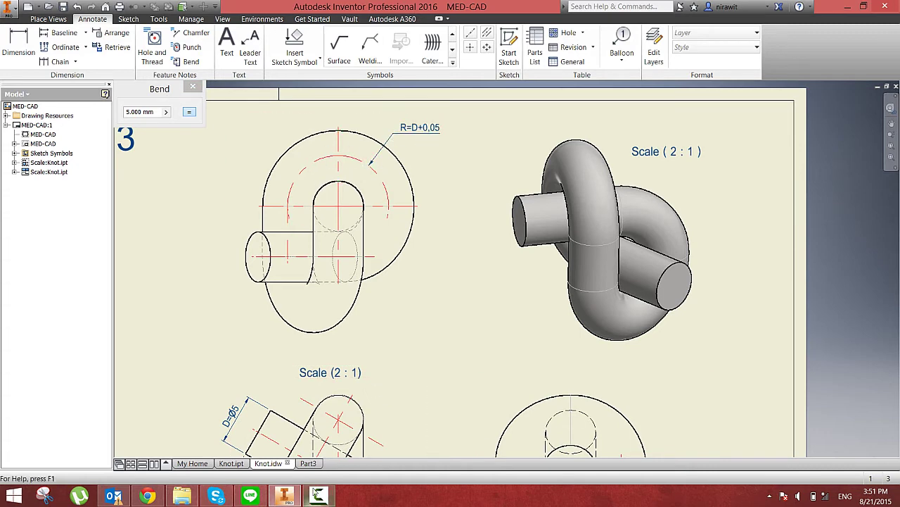
click(309, 464)
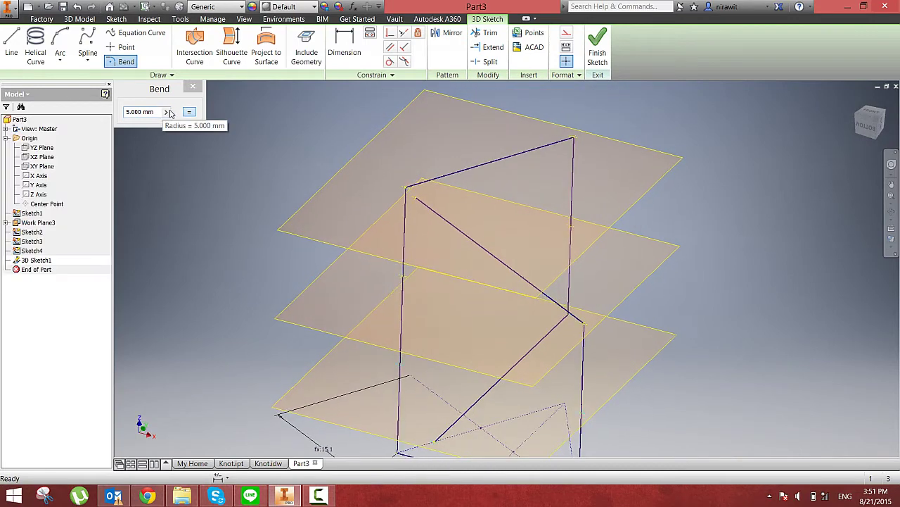
click(166, 112)
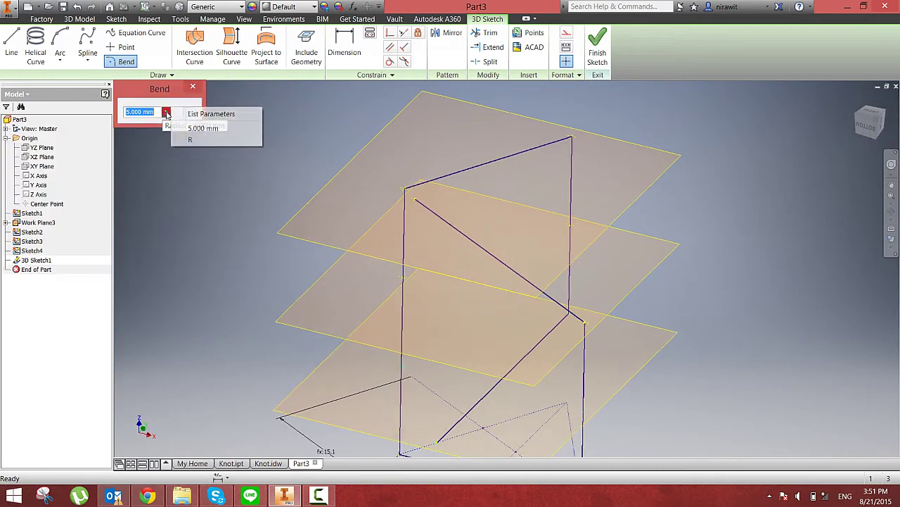
click(192, 140)
click(544, 145)
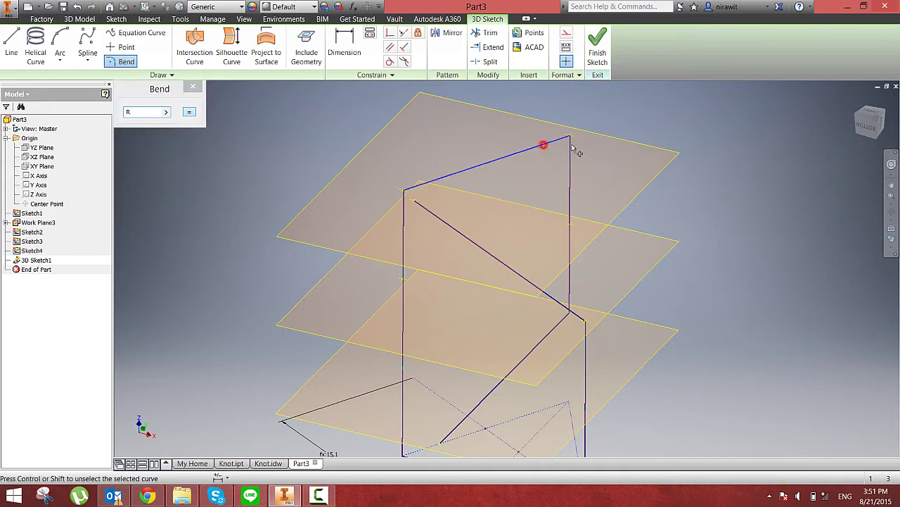
click(571, 150)
Bend the path's rear corner on the lowest work plane and its corner above the origin on the top plane with radius R
shift+middle_drag(593, 167, 514, 230)
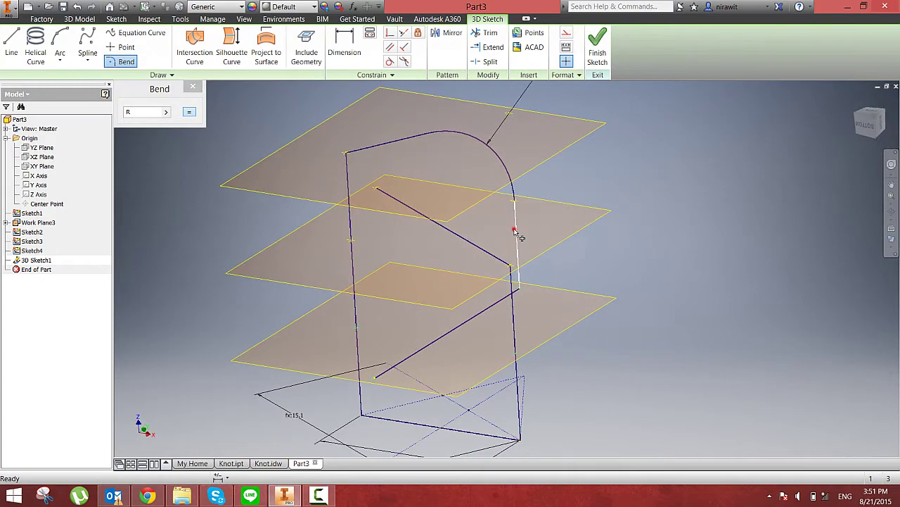
click(493, 315)
mouse_move(493, 315)
shift+middle_down()
mouse_move(490, 308)
mouse_move(488, 322)
mouse_move(372, 201)
mouse_move(380, 200)
shift+middle_up()
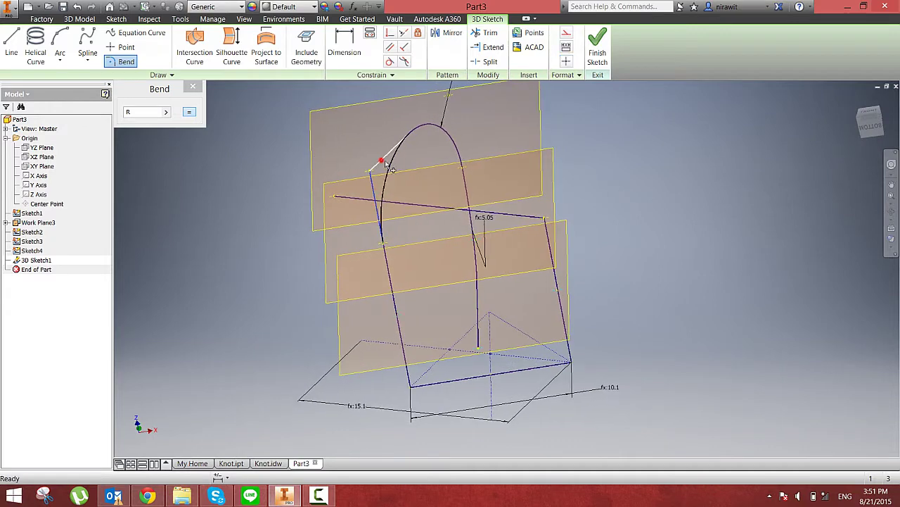
shift+middle_drag(389, 167, 362, 297)
Bend the two base corners and the right corner on the middle work plane with radius R, and finish the 3D sketch
click(356, 285)
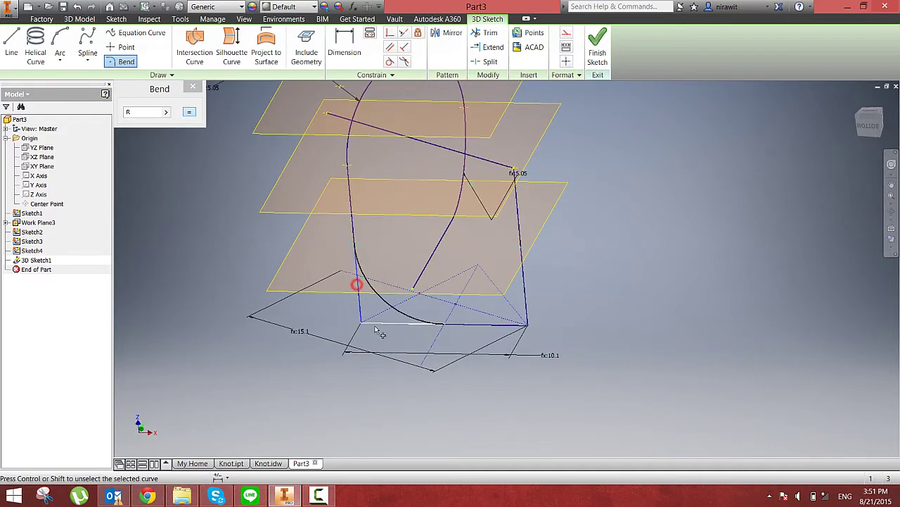
click(389, 330)
mouse_move(389, 330)
shift+middle_down()
mouse_move(383, 323)
mouse_move(504, 334)
shift+middle_up()
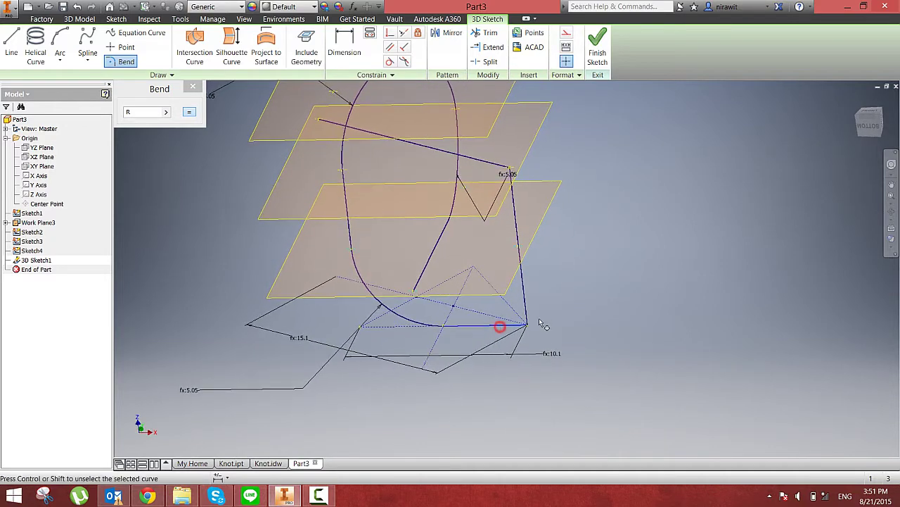
click(526, 305)
mouse_move(527, 305)
shift+middle_down()
mouse_move(612, 241)
mouse_move(546, 203)
mouse_move(623, 195)
mouse_move(464, 186)
mouse_move(238, 132)
mouse_move(398, 155)
shift+middle_up()
click(521, 180)
right_click(239, 133)
click(274, 136)
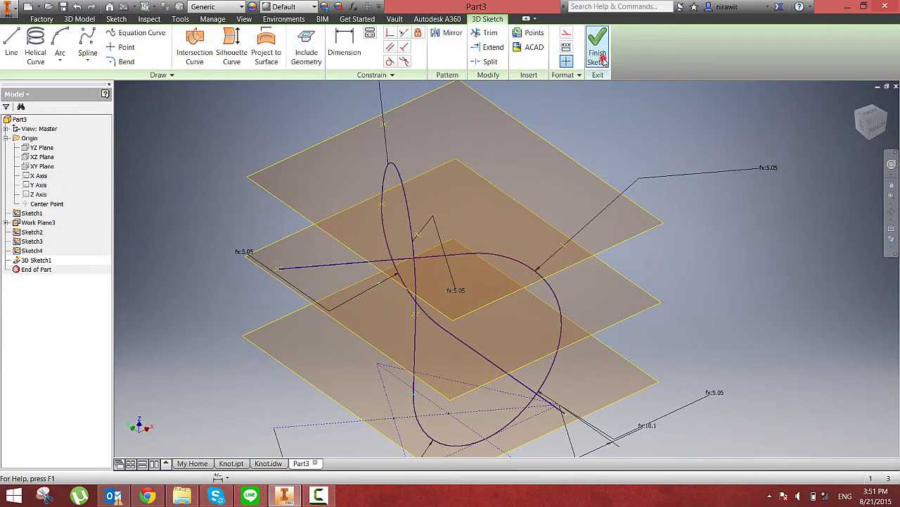
click(604, 63)
Create a work plane normal to the path's straight end line, through its end point on the middle work plane
shift+middle_drag(301, 171, 148, 112)
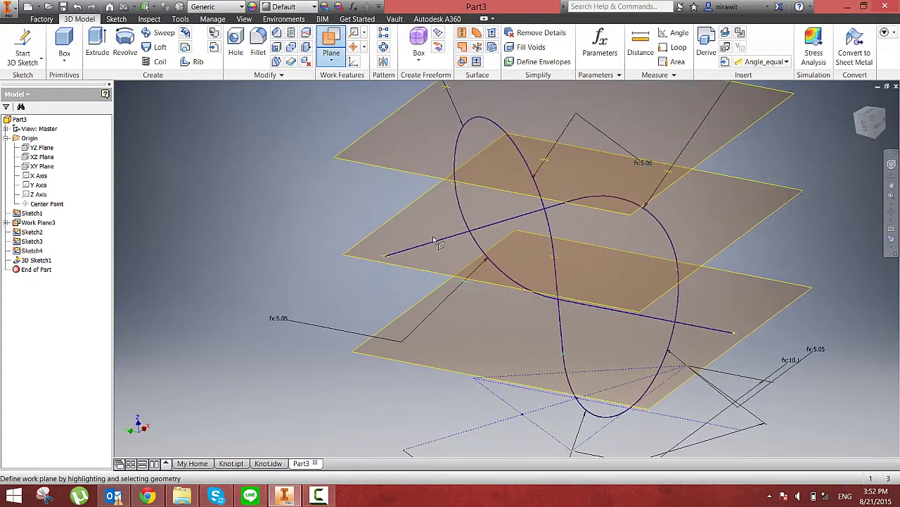
click(404, 257)
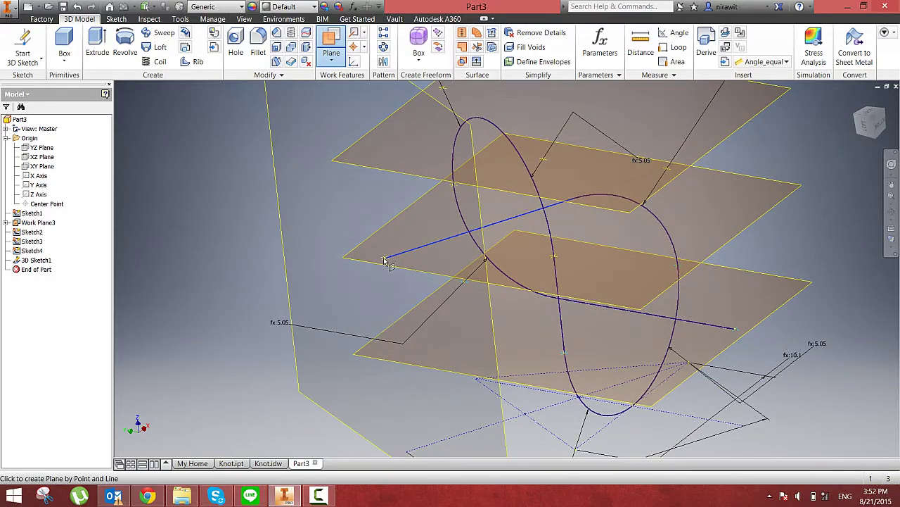
click(386, 260)
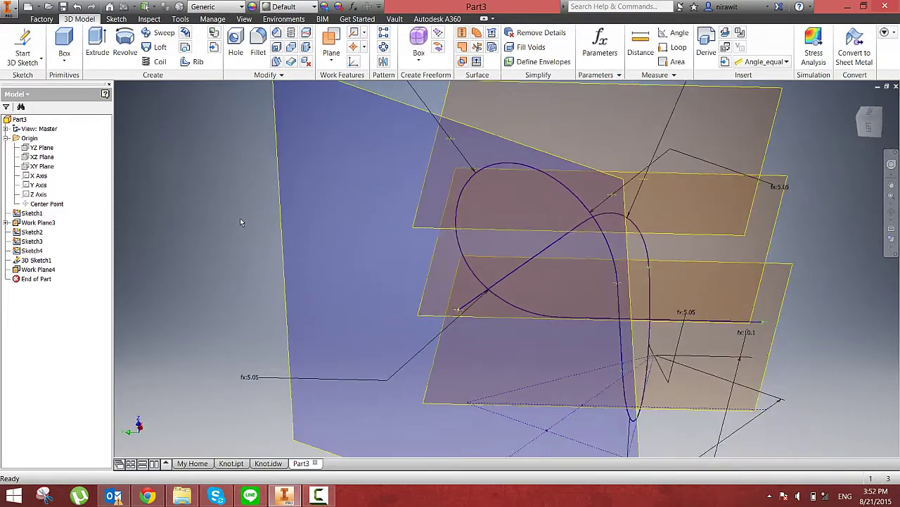
Start a 2D sketch on the work plane normal to the path's end and project the path's end point into it
click(285, 161)
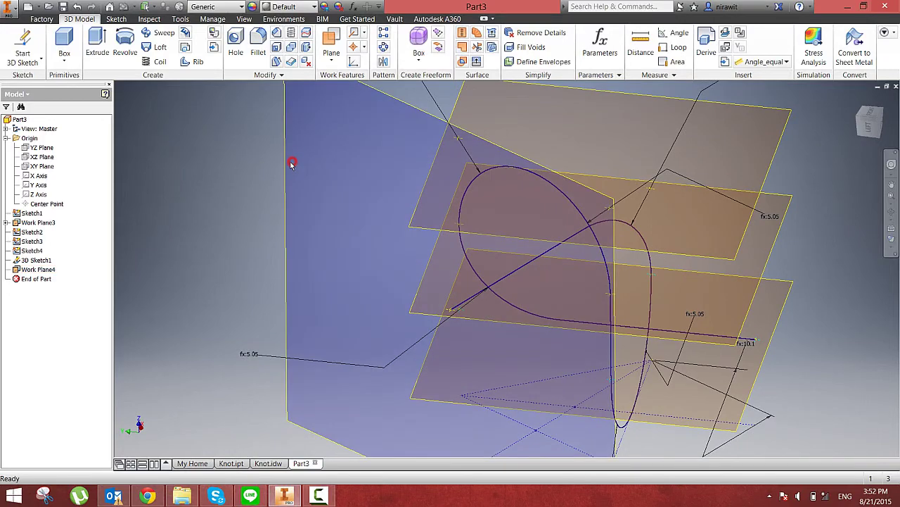
click(286, 166)
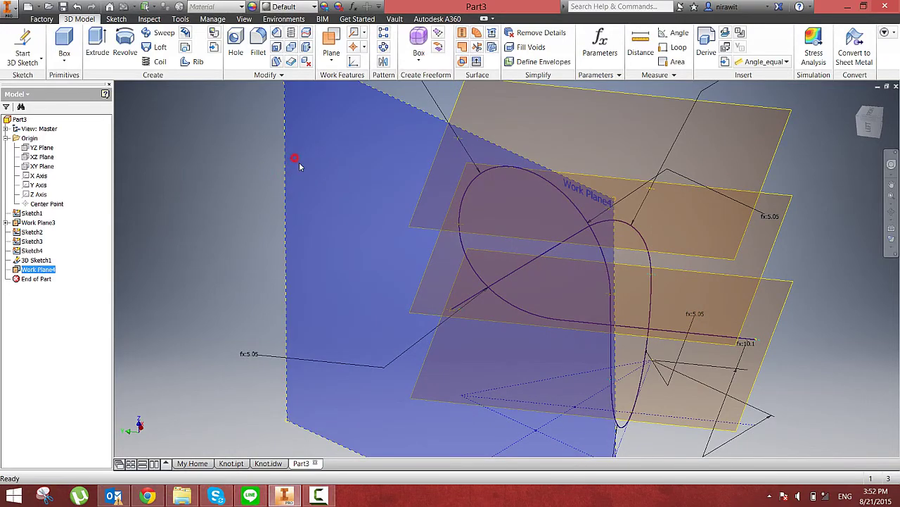
key(s)
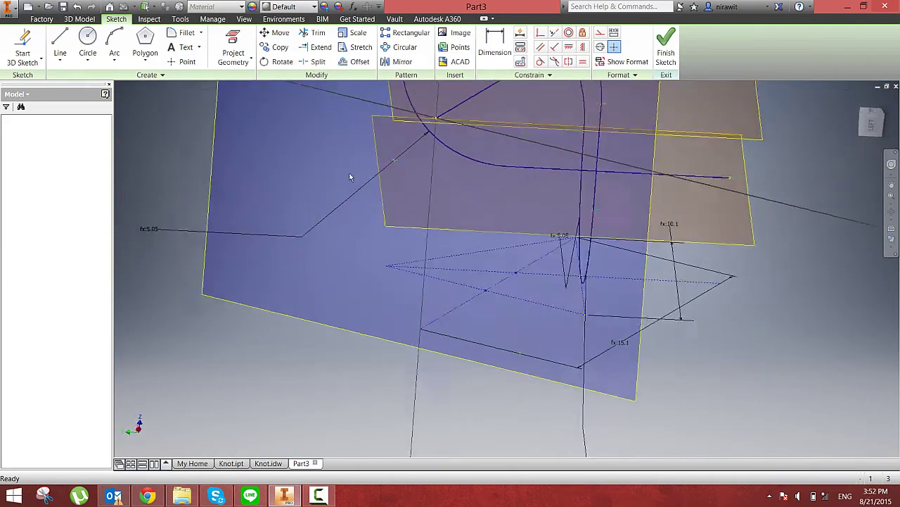
key(p)
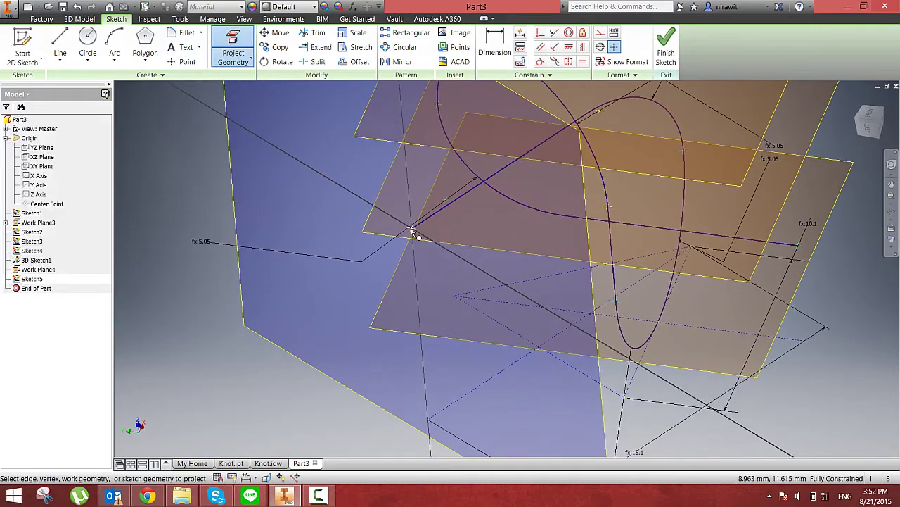
right_click(266, 216)
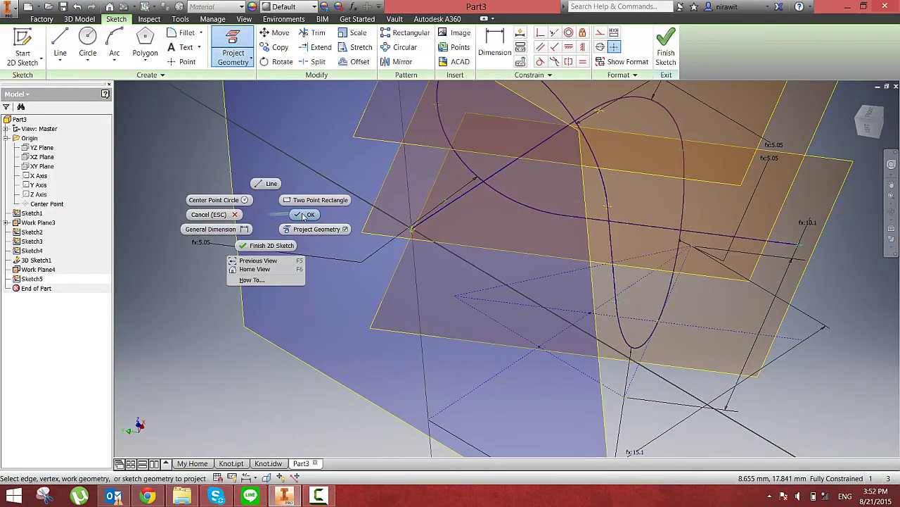
click(304, 216)
Draw a circle of diameter D centred on the projected end point and finish the sketch
key(c)
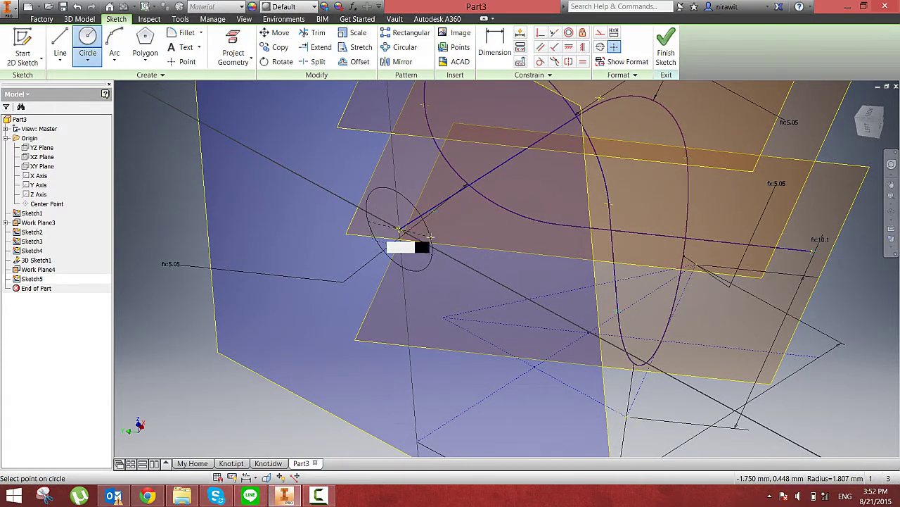
right_click(336, 240)
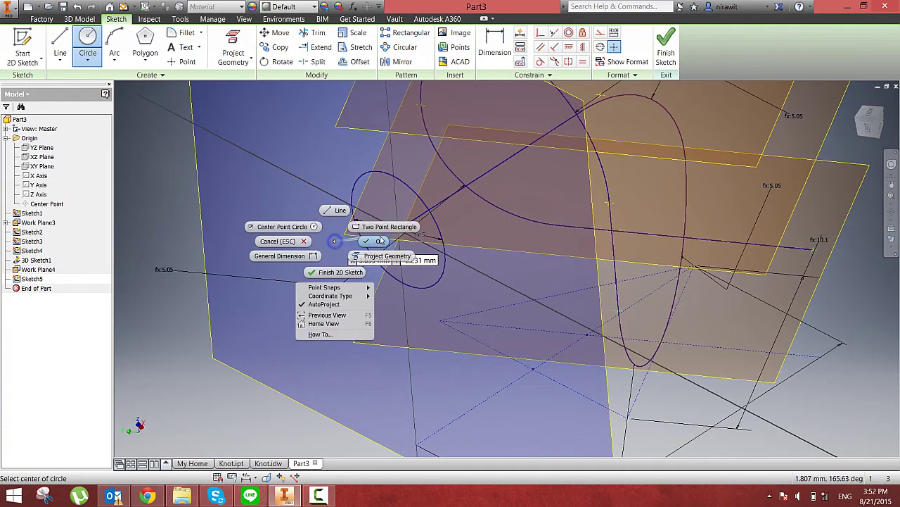
click(376, 238)
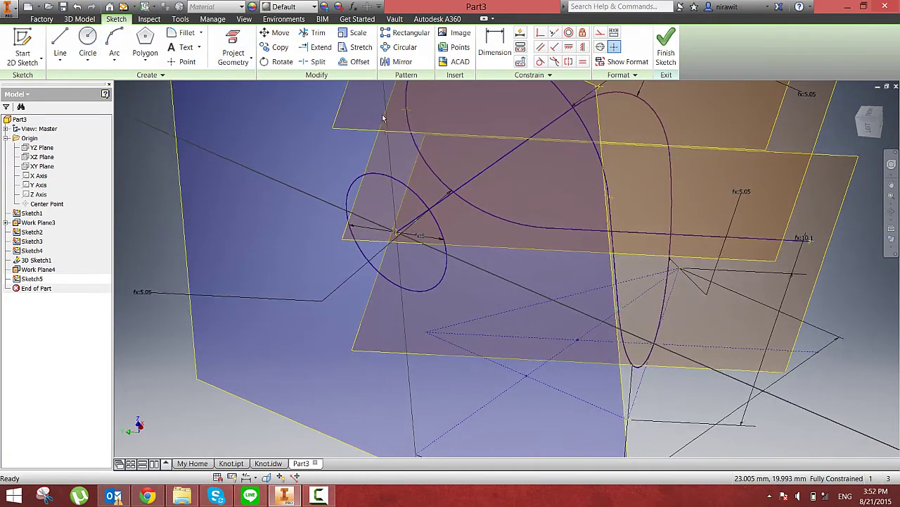
mouse_move(416, 131)
shift+middle_down()
mouse_move(430, 133)
mouse_move(434, 153)
mouse_move(595, 129)
mouse_move(666, 80)
shift+middle_up()
click(666, 48)
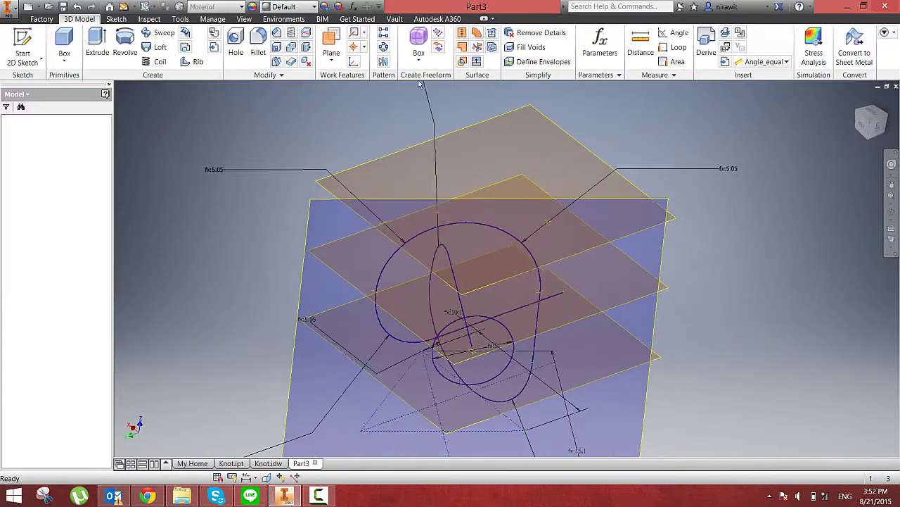
Sweep the circle along the 3D sketch path as a solid with path orientation and zero taper and twist
click(156, 35)
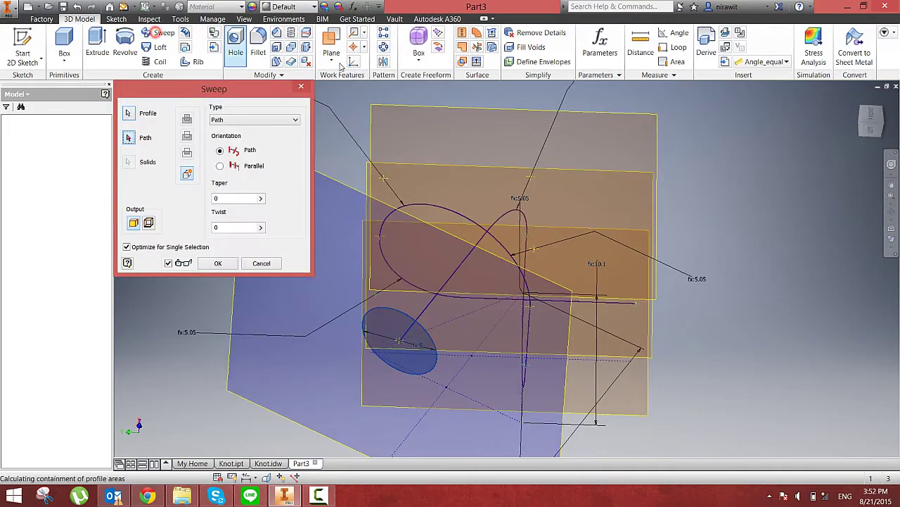
click(422, 315)
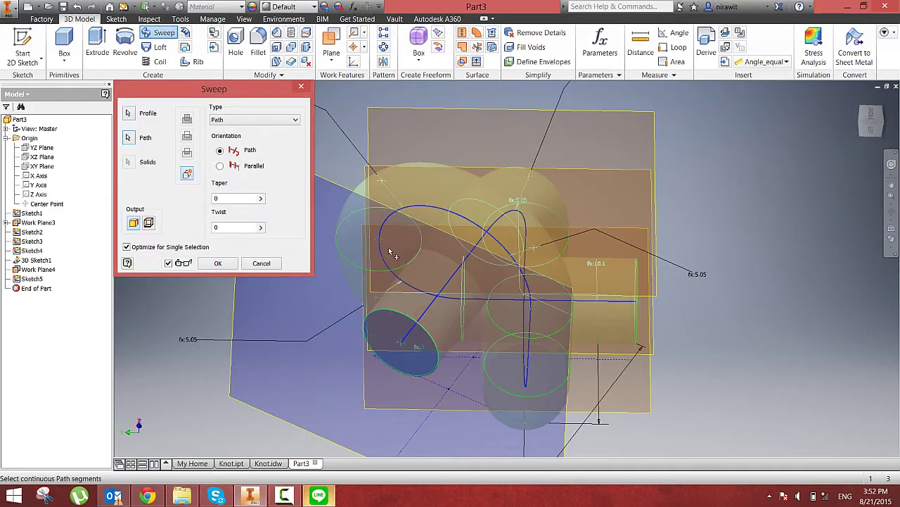
click(218, 264)
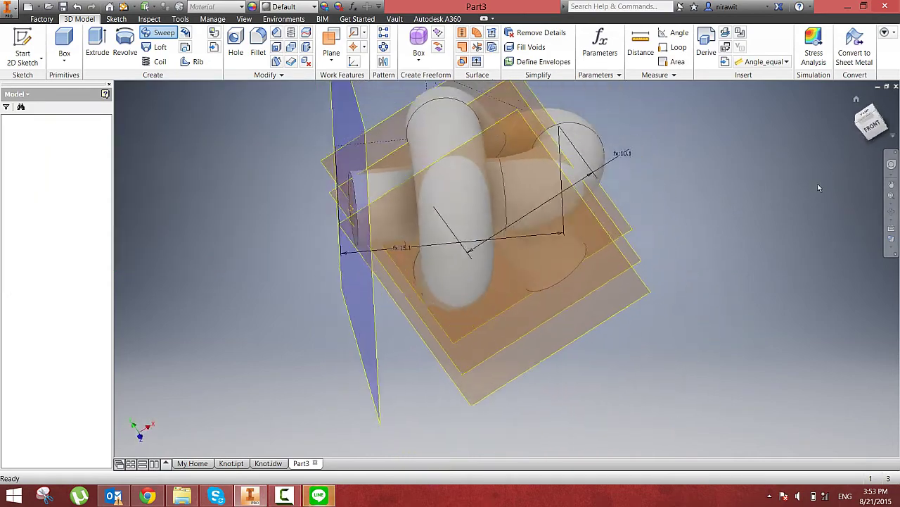
click(816, 185)
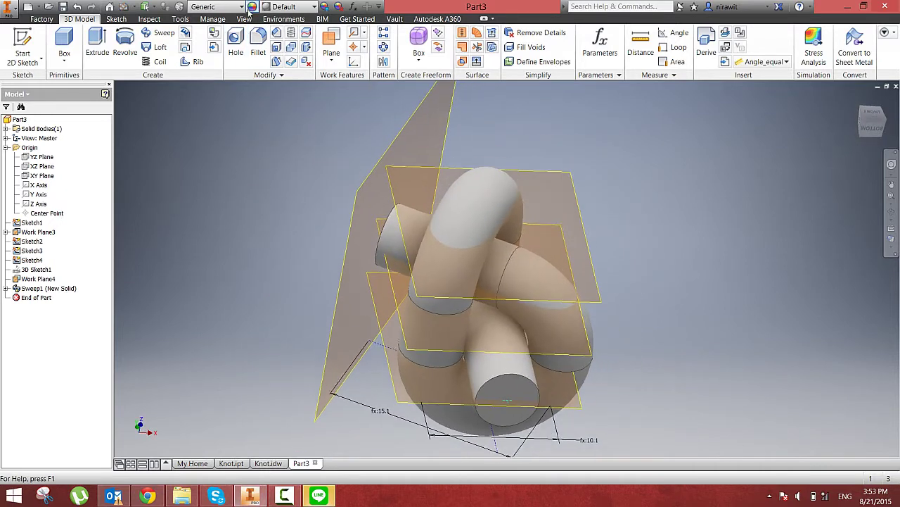
Set the user parameter D to 10 mm and inspect the resized knot
click(599, 49)
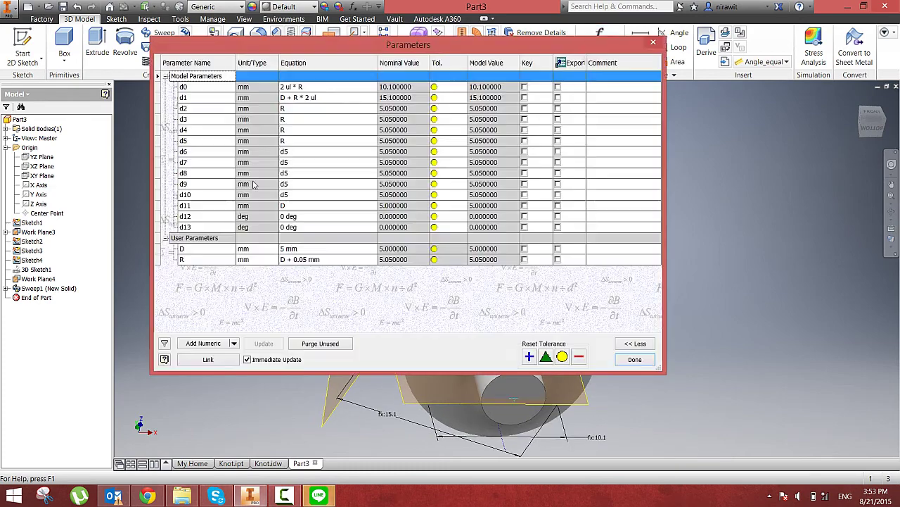
drag(328, 48, 235, 42)
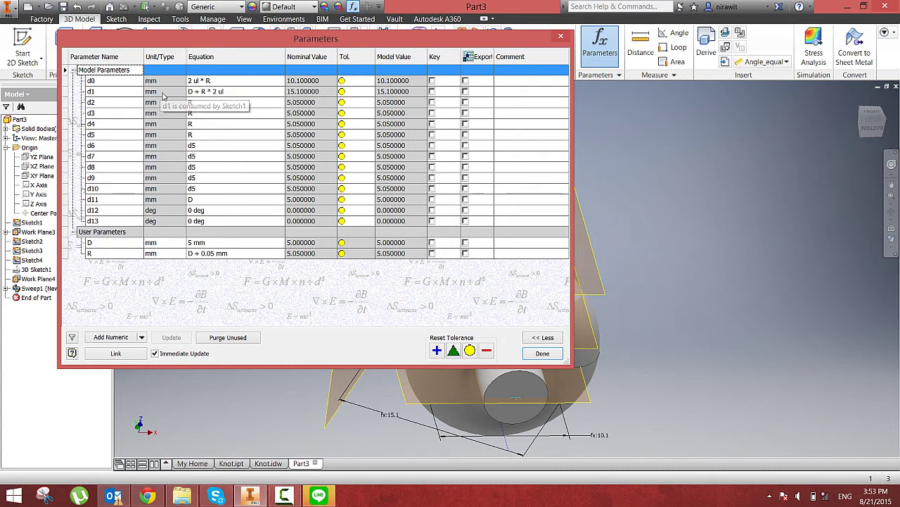
click(223, 242)
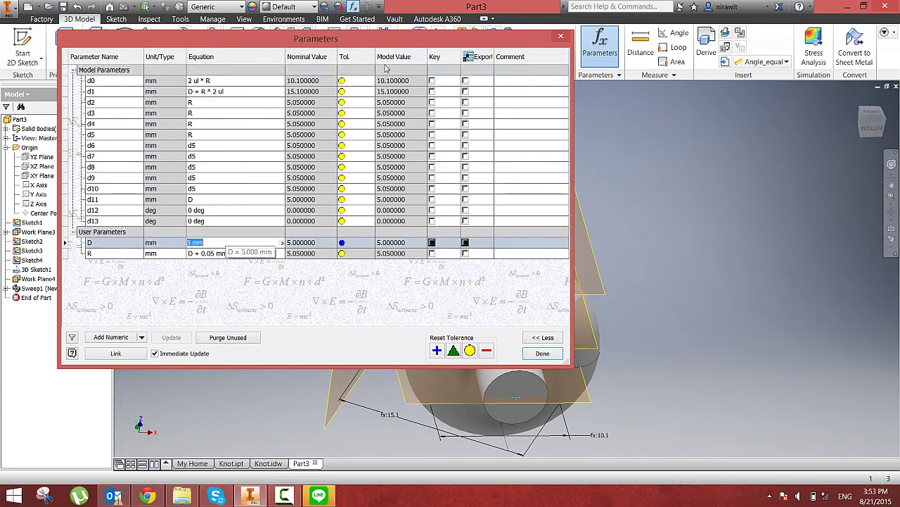
drag(408, 48, 330, 17)
text(1)
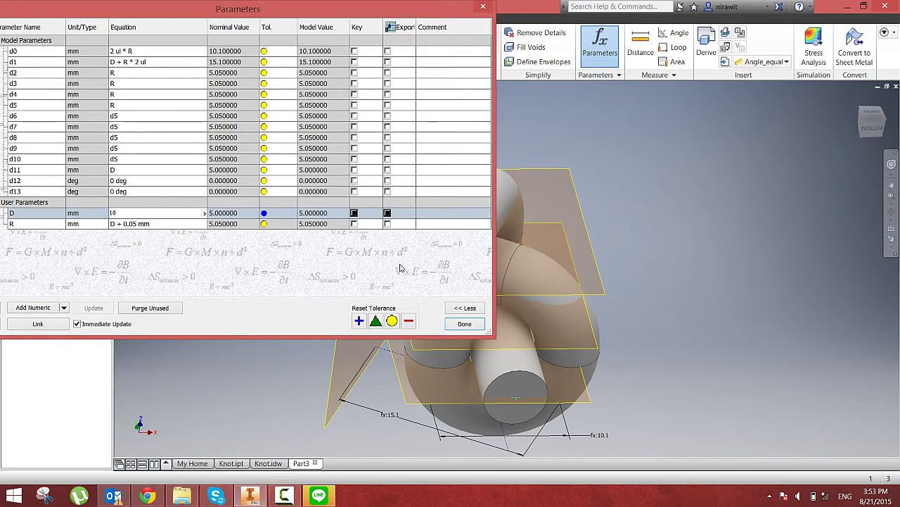
text(0)
key(Return)
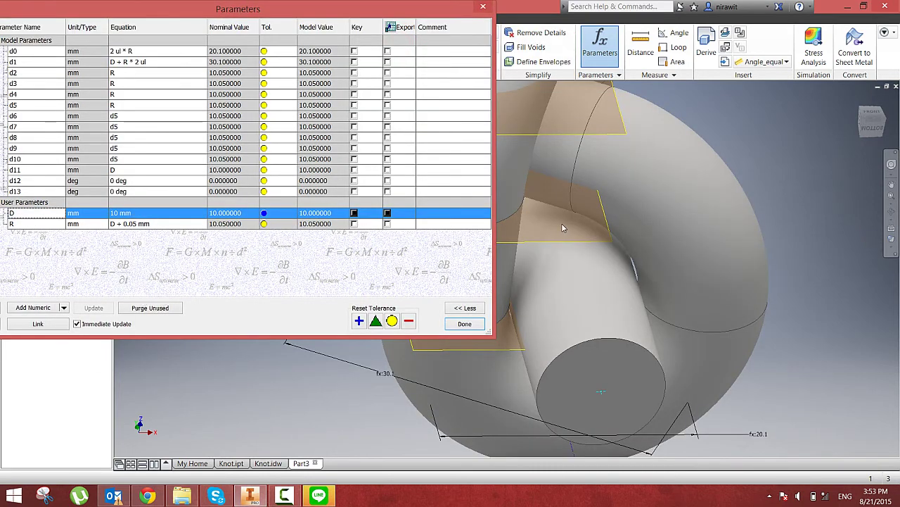
key(F5)
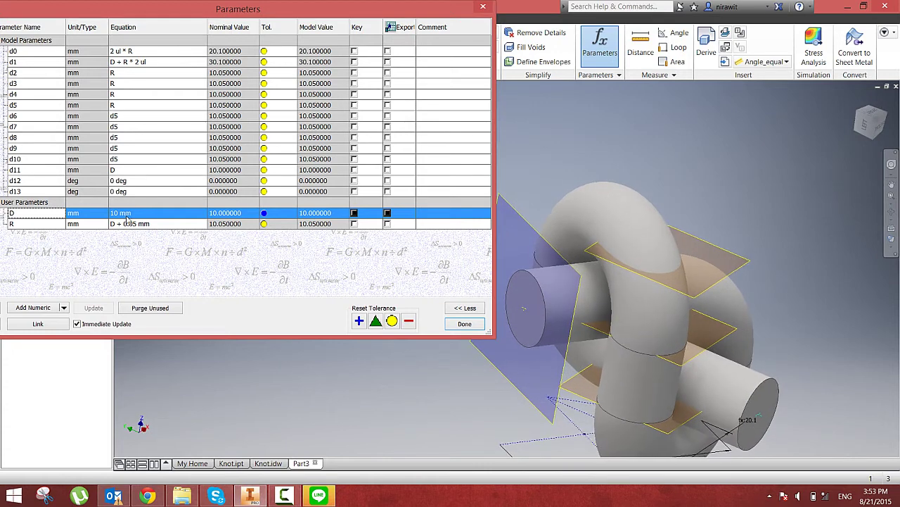
Set the user parameter D to 2 mm, inspect the knot from several sides and close the parameter table
click(130, 213)
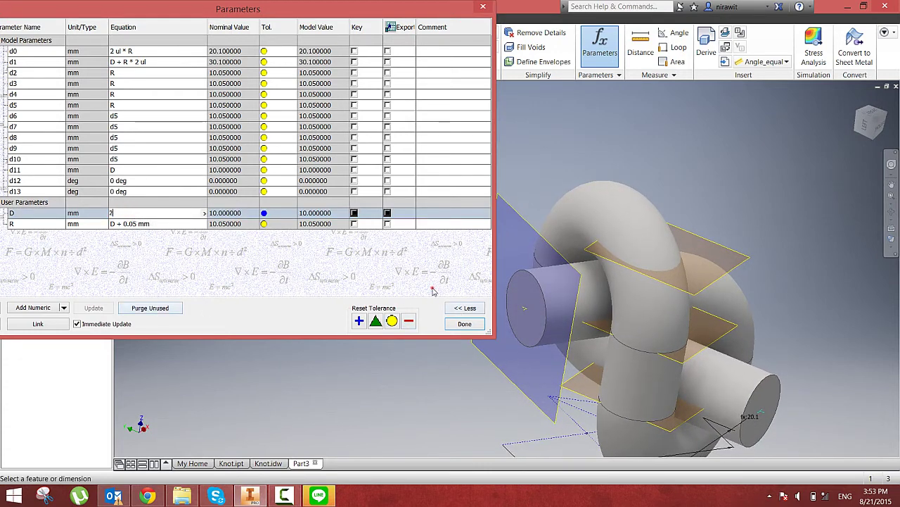
key(F5)
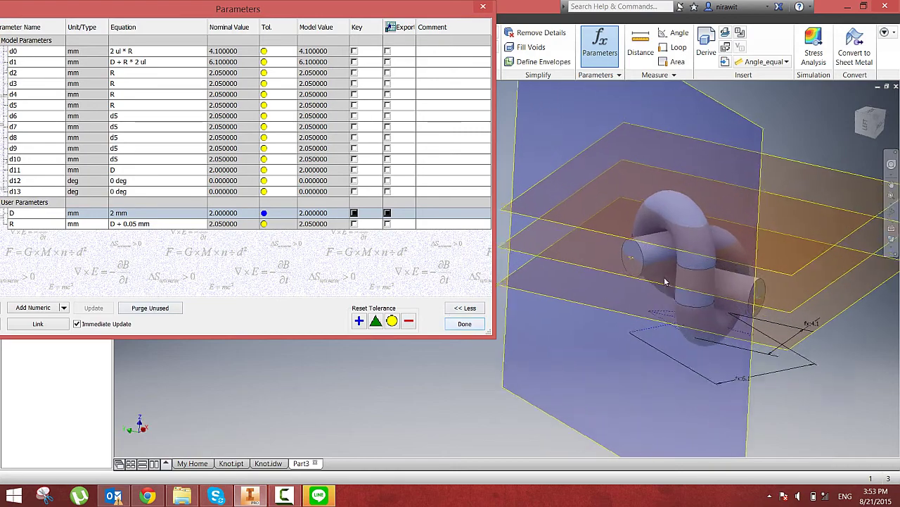
shift+middle_drag(674, 276, 657, 259)
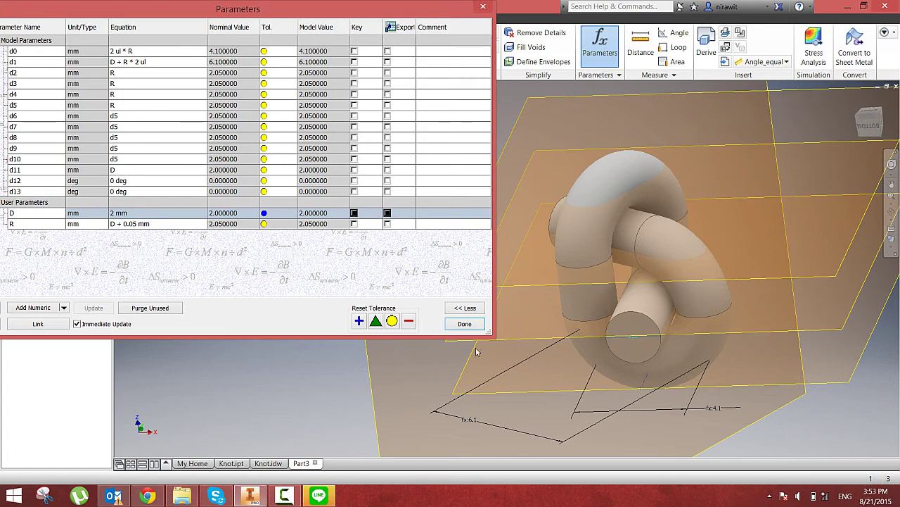
click(464, 324)
scroll(375, 247, up, 3)
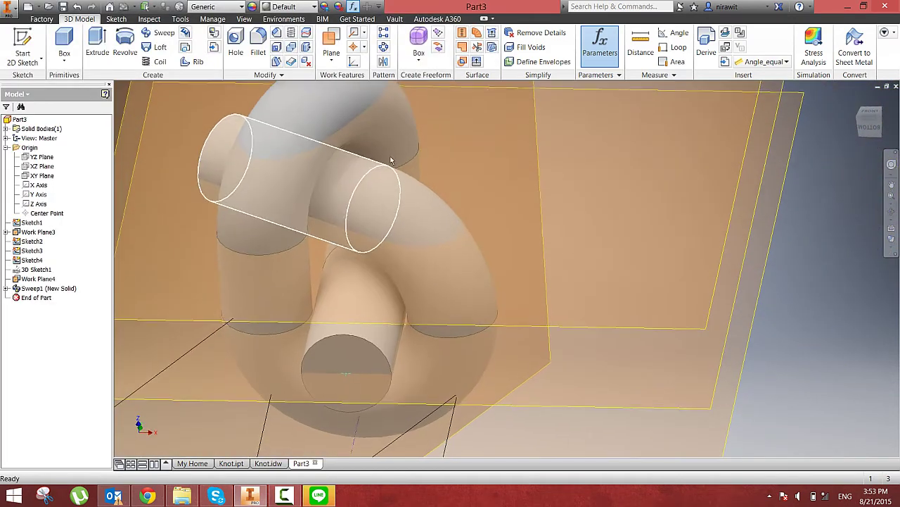